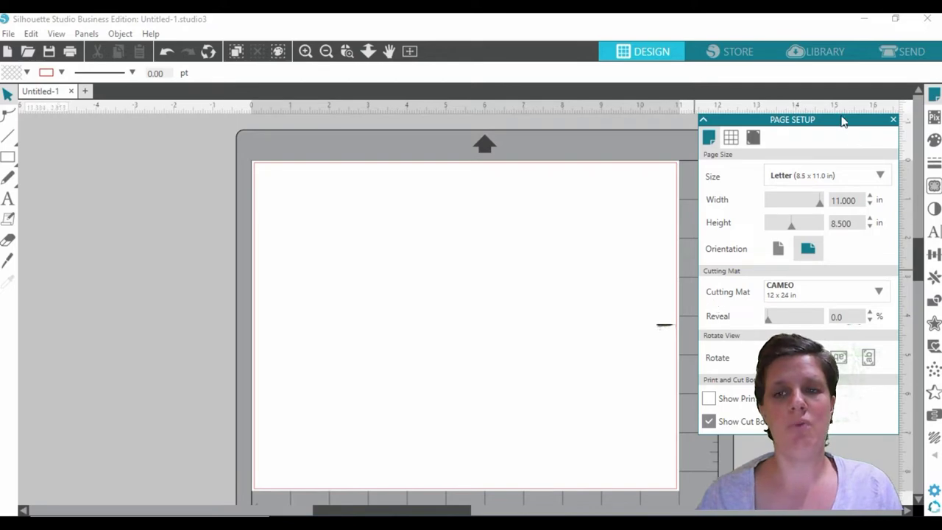
Set the page size to Letter (8.5 x 11.0 in) with landscape orientation.
{"action": "left_click", "coordinate": [779, 181]}
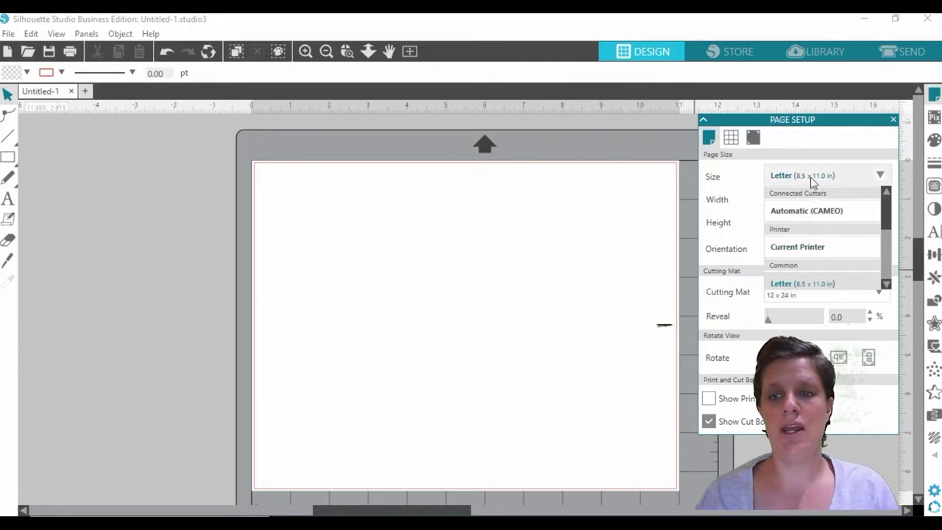
{"action": "left_click", "coordinate": [888, 212]}
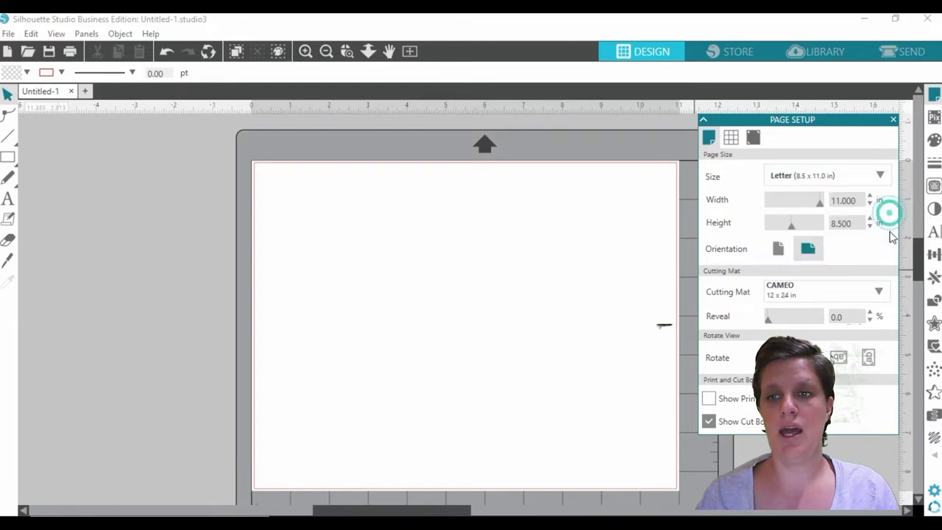
{"action": "left_click", "coordinate": [884, 175]}
{"action": "left_click", "coordinate": [883, 177]}
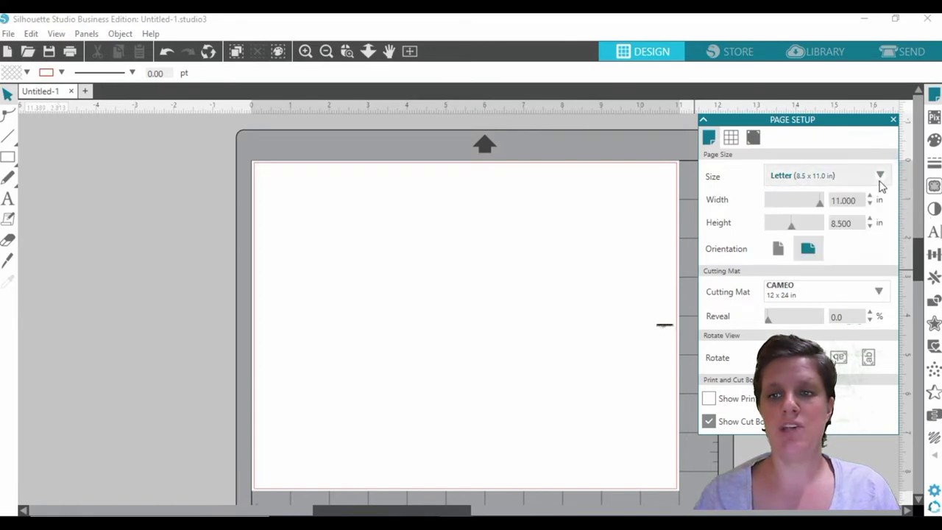
{"action": "left_click", "coordinate": [882, 178]}
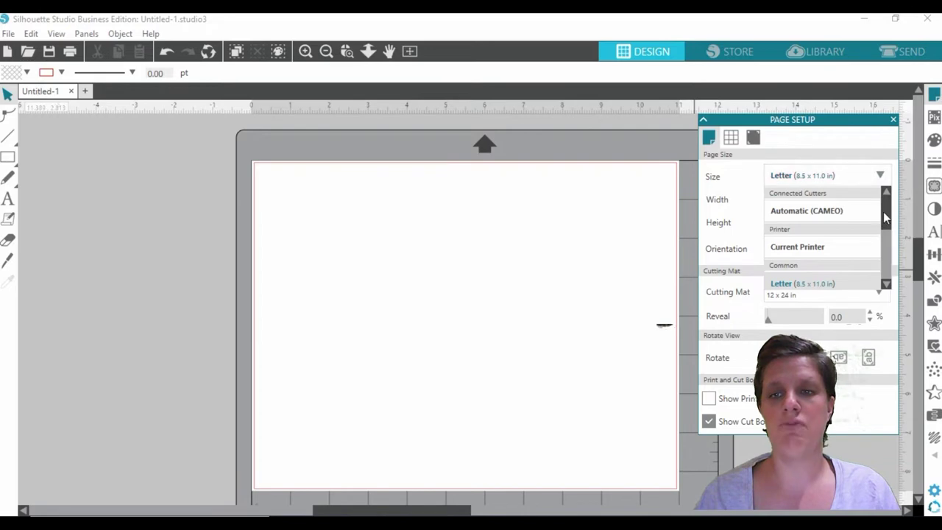
{"action": "left_click", "coordinate": [823, 284]}
{"action": "left_click", "coordinate": [865, 176]}
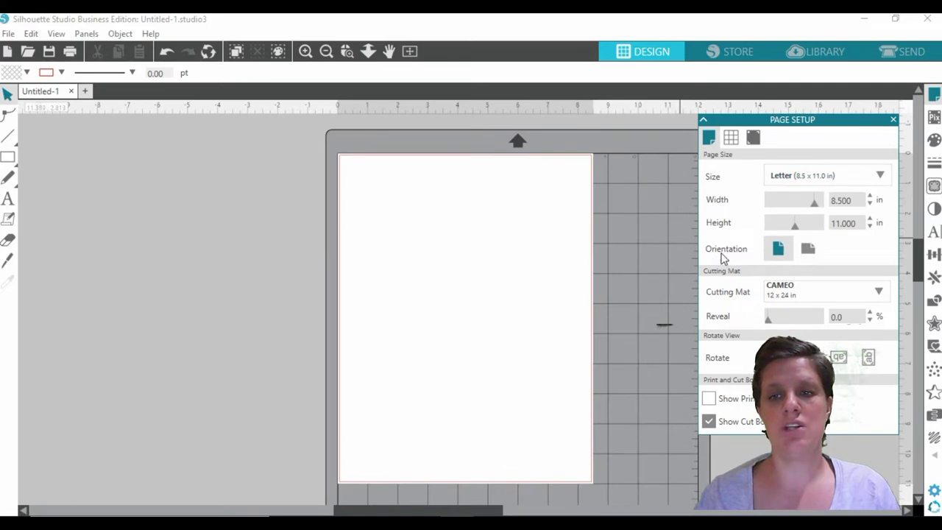
{"action": "left_click", "coordinate": [810, 249]}
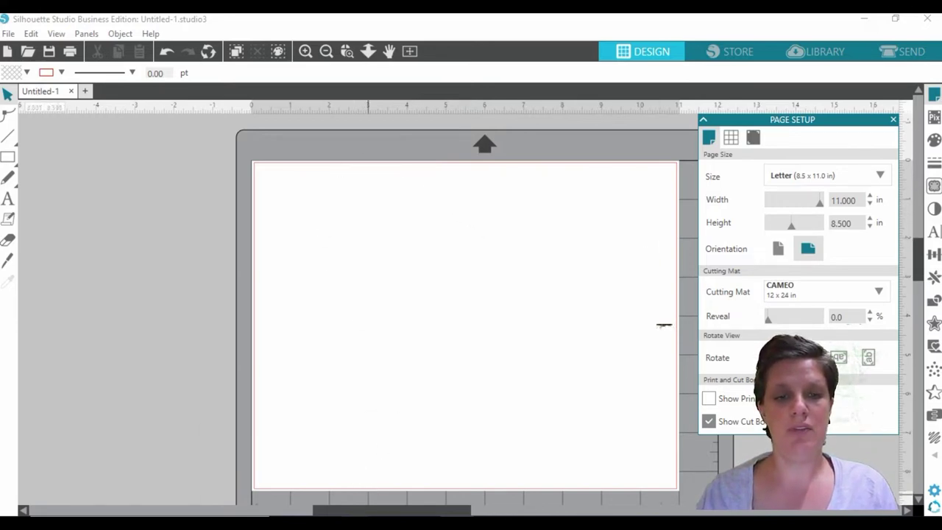
Switch to the MY TEMPLATES folder and view the available actions for the WATER BOTTLE LABELS zip file.
{"action": "mouse_move", "coordinate": [355, 523]}
{"action": "left_click", "coordinate": [296, 444]}
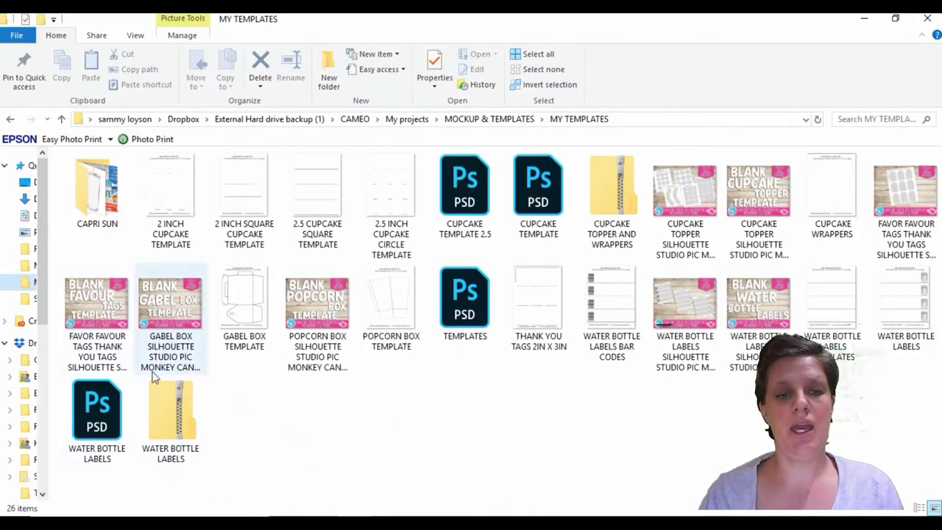
{"action": "left_click", "coordinate": [161, 410]}
{"action": "right_click", "coordinate": [169, 430]}
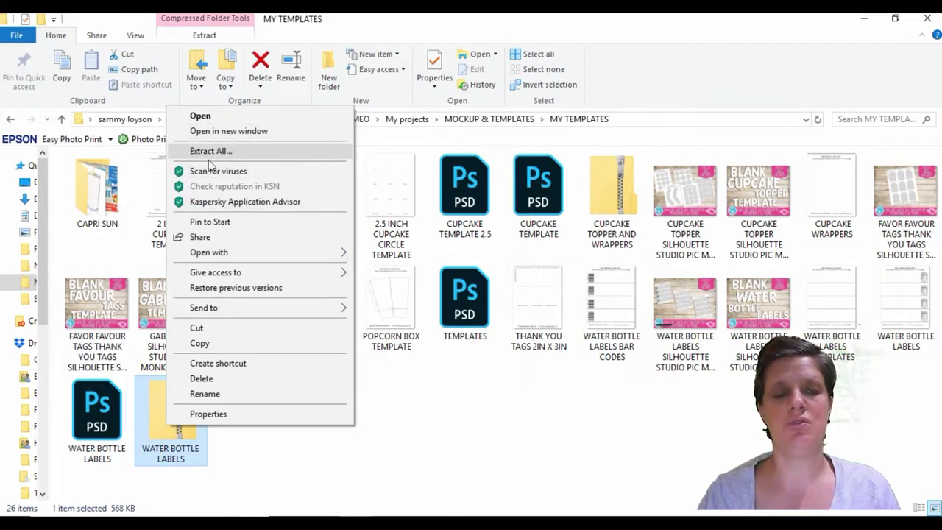
{"action": "left_click", "coordinate": [284, 464]}
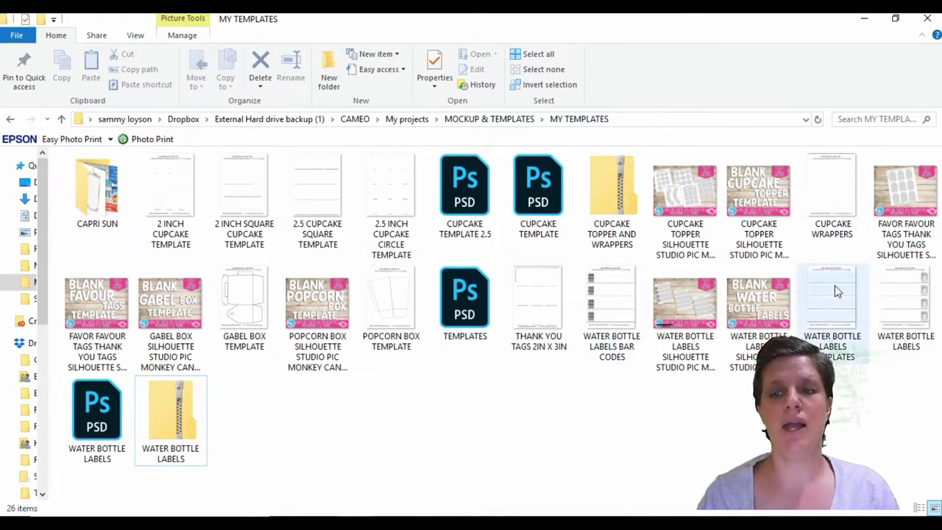
Try to bring the WATER BOTTLE LABELS BAR CODES, WATER BOTTLE LABELS TEMPLATES and WATER BOTTLE LABELS images into the Silhouette Studio workspace together.
{"action": "left_click", "coordinate": [603, 299]}
{"action": "left_click", "coordinate": [828, 323], "text": "ctrl"}
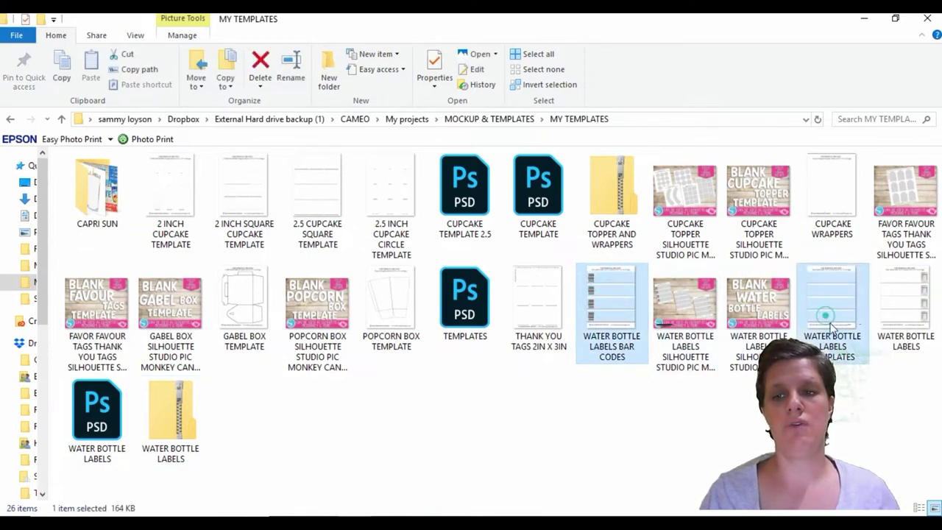
{"action": "left_click", "coordinate": [910, 335], "text": "ctrl"}
{"action": "left_click_drag", "start_coordinate": [612, 310], "coordinate": [81, 288]}
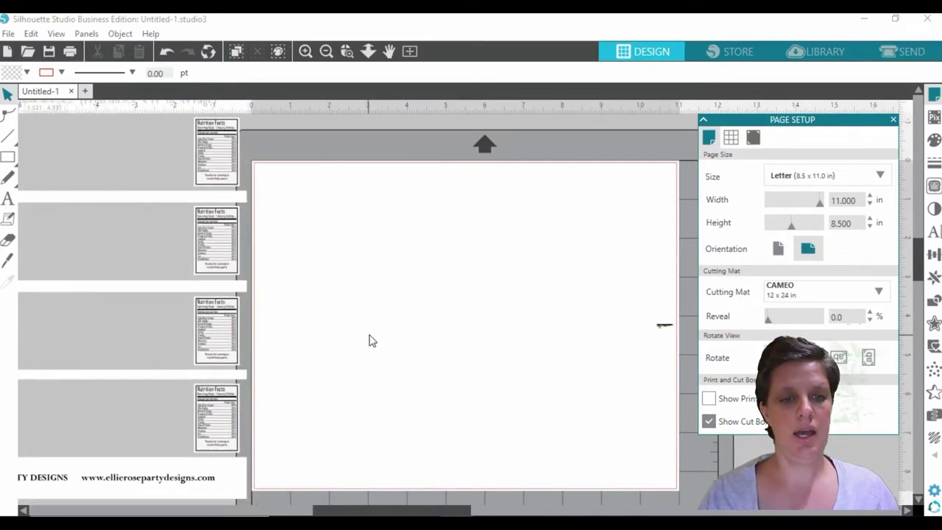
Move the nutrition facts label template up beside the cutting mat, leaving room for another template beneath it.
{"action": "scroll", "coordinate": [377, 338], "scroll_direction": "down", "scroll_amount": 1}
{"action": "left_click_drag", "start_coordinate": [206, 472], "coordinate": [188, 460]}
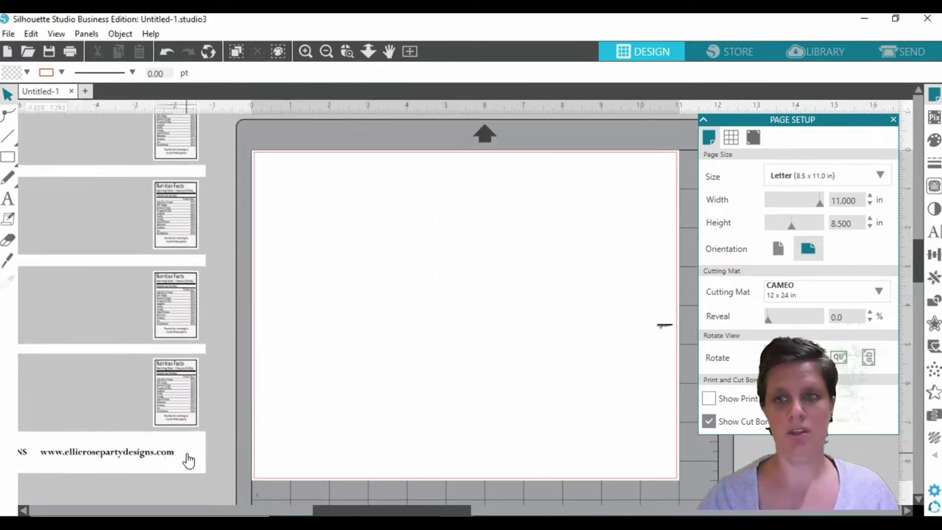
{"action": "left_click", "coordinate": [326, 51]}
{"action": "left_click", "coordinate": [326, 51]}
{"action": "left_click", "coordinate": [326, 52]}
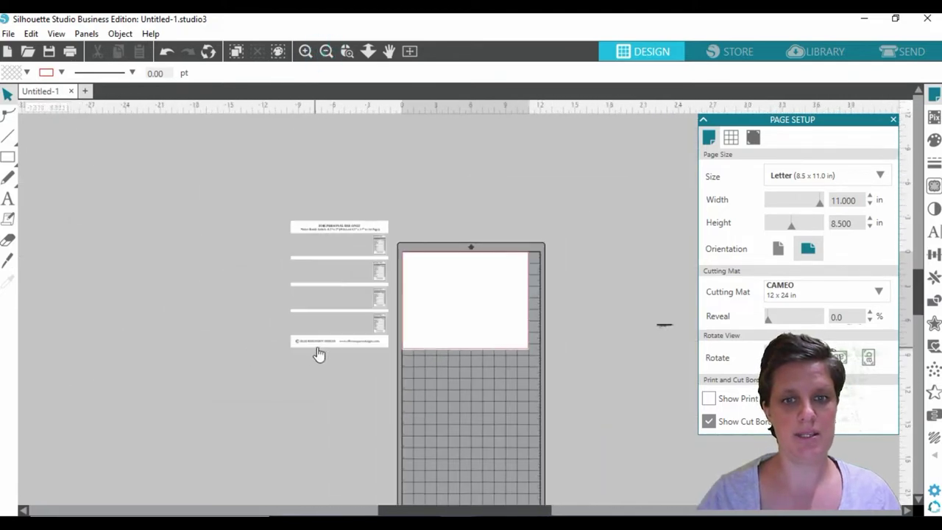
{"action": "left_click", "coordinate": [319, 343]}
{"action": "left_click_drag", "start_coordinate": [352, 318], "coordinate": [320, 307]}
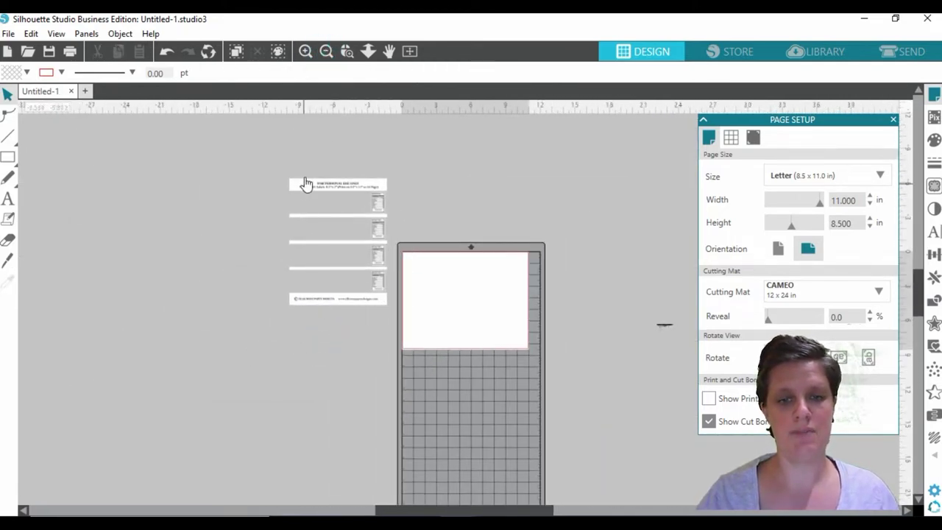
Add the WATER BOTTLE LABELS TEMPLATES image from the MY TEMPLATES folder to the workspace, below the nutrition facts template.
{"action": "mouse_move", "coordinate": [356, 524]}
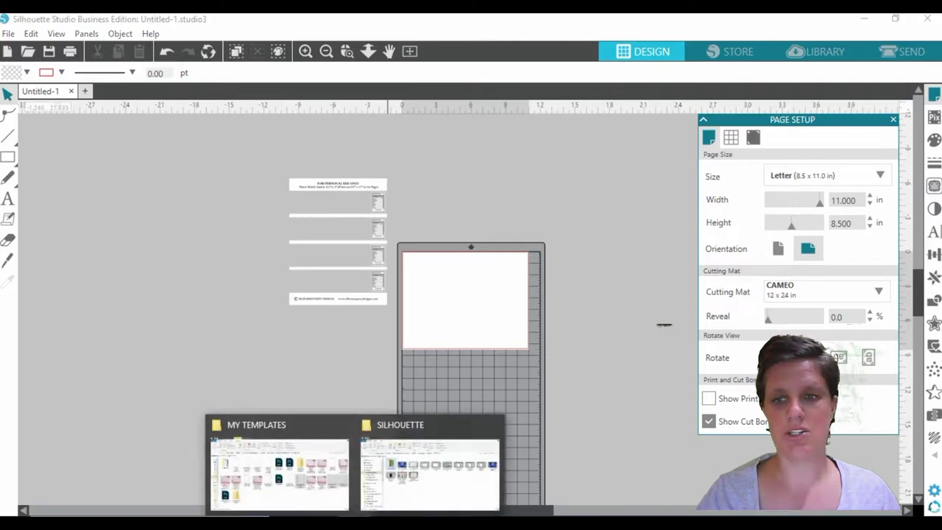
{"action": "left_click", "coordinate": [309, 488]}
{"action": "left_click", "coordinate": [846, 324]}
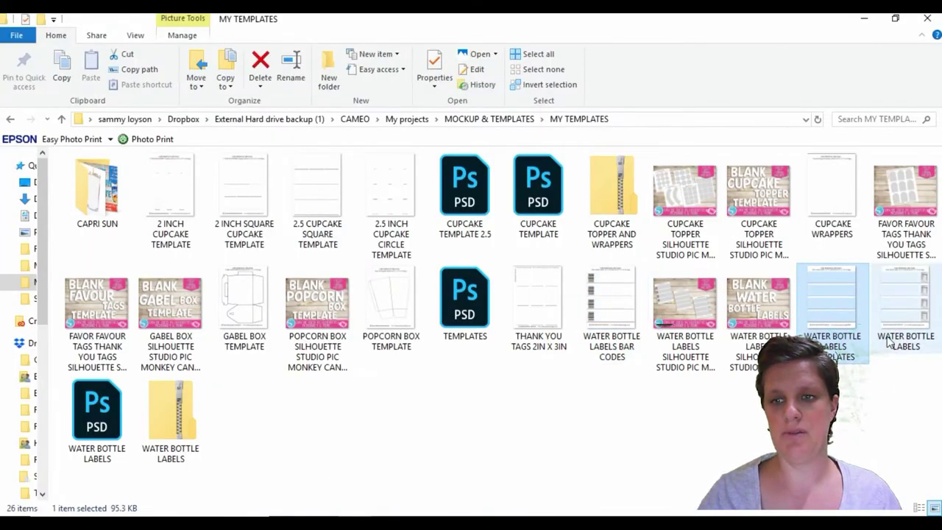
{"action": "left_click_drag", "start_coordinate": [839, 316], "coordinate": [337, 384]}
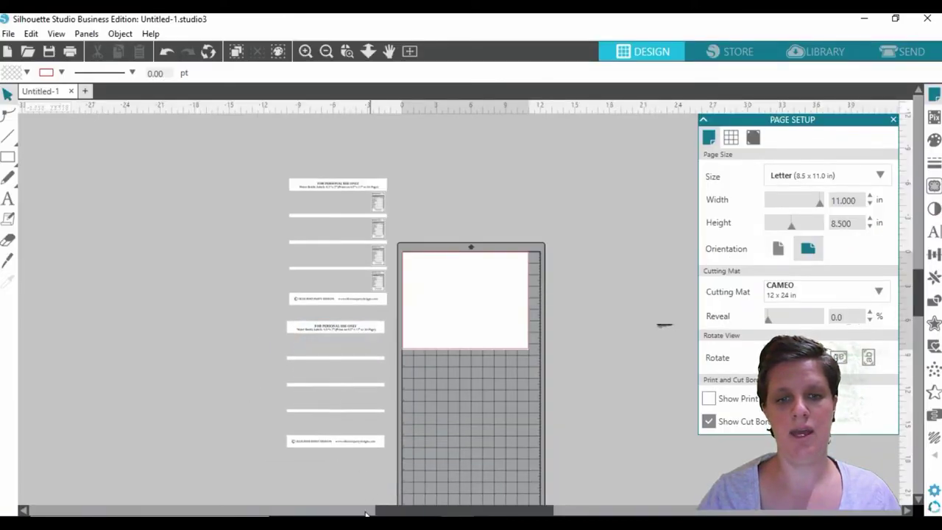
Add the WATER BOTTLE LABELS BAR CODES image from the MY TEMPLATES folder to the workspace, beside the other two templates.
{"action": "left_click", "coordinate": [317, 496]}
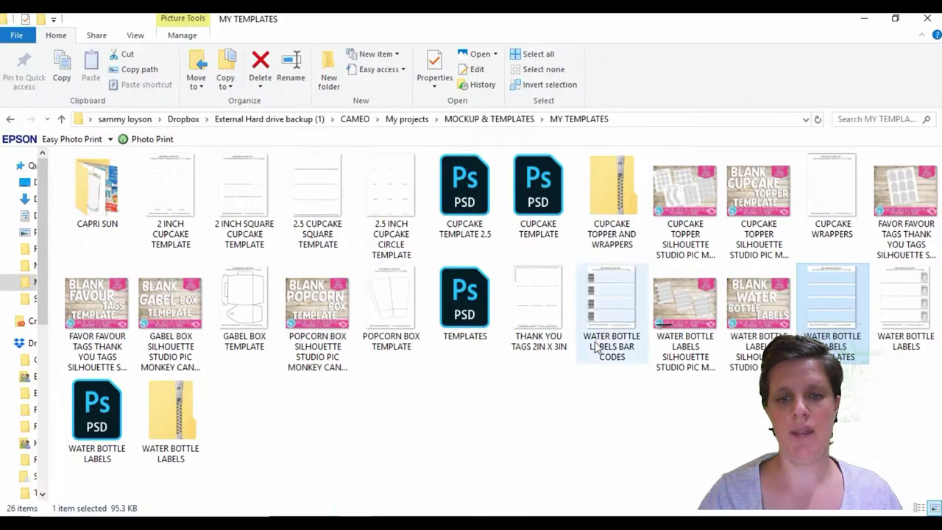
{"action": "left_click", "coordinate": [624, 325]}
{"action": "left_click_drag", "start_coordinate": [624, 325], "coordinate": [202, 315]}
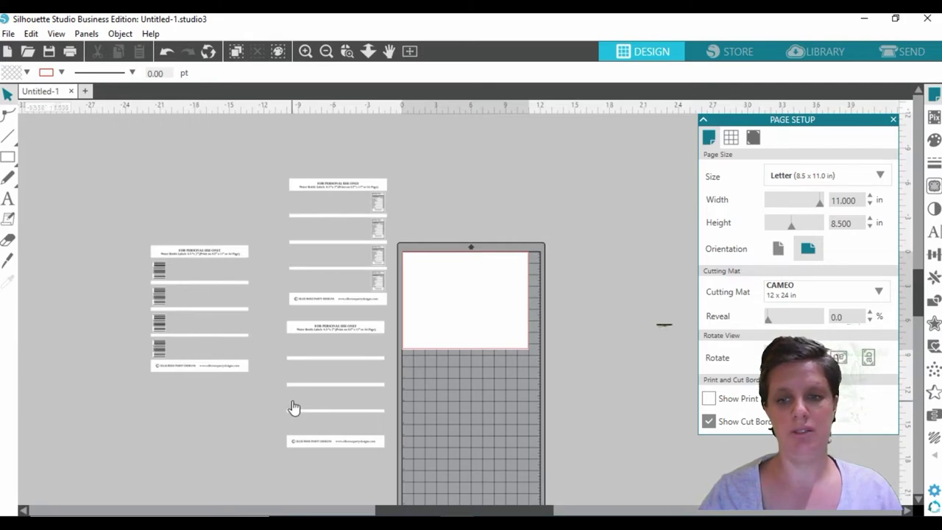
Switch the page to portrait orientation and move the nutrition facts template closer to the page.
{"action": "left_click", "coordinate": [305, 51]}
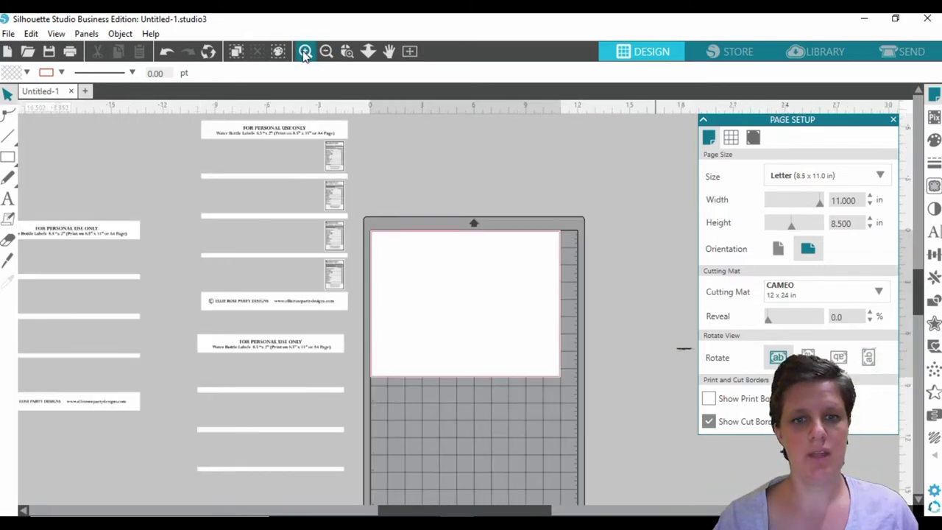
{"action": "left_click", "coordinate": [305, 51]}
{"action": "left_click", "coordinate": [306, 51]}
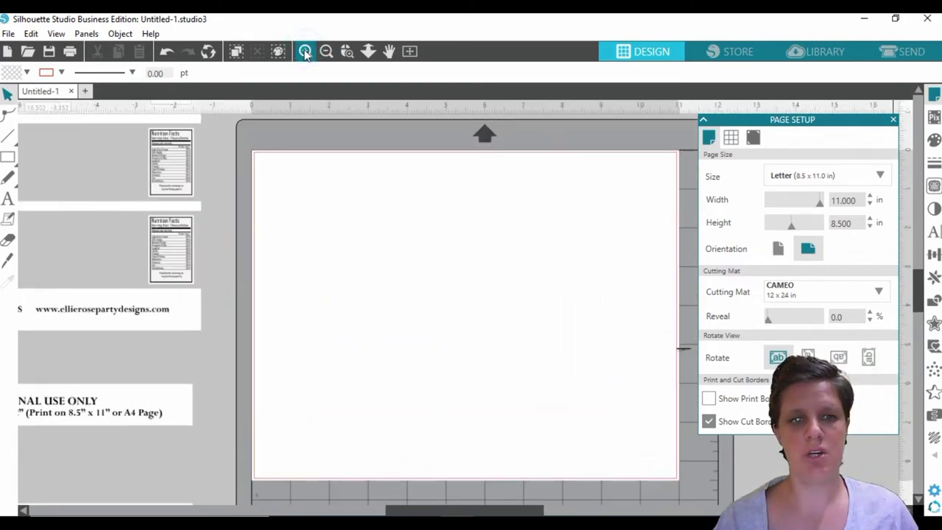
{"action": "left_click", "coordinate": [778, 248]}
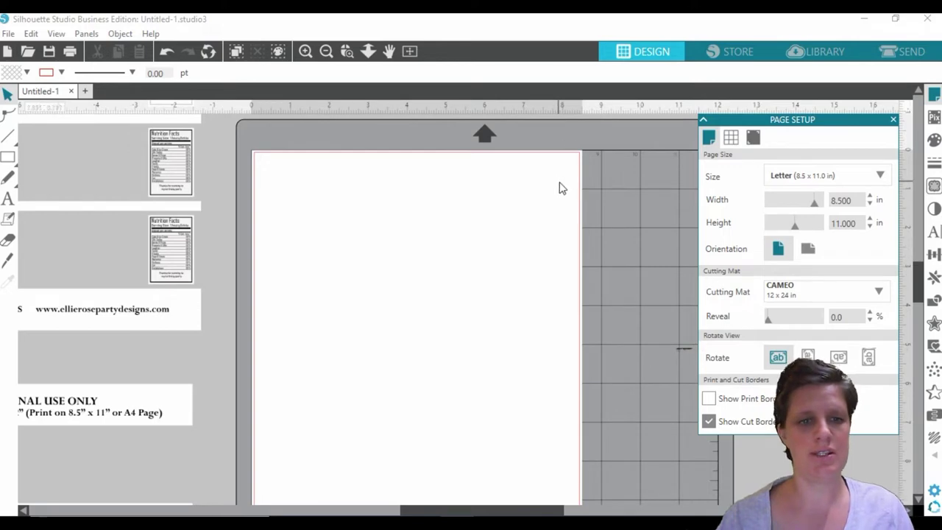
{"action": "scroll", "coordinate": [559, 188], "scroll_direction": "down", "scroll_amount": 2}
{"action": "left_click_drag", "start_coordinate": [139, 268], "coordinate": [179, 320]}
{"action": "left_click", "coordinate": [414, 311]}
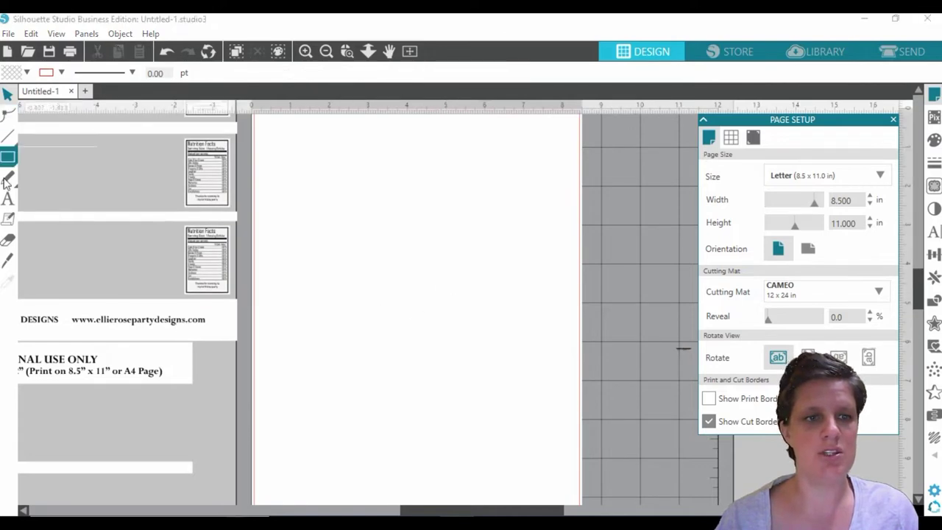
Go to the design library, dismiss the Silhouette Cloud introduction and expand the local user's Library folders to reach TEMPLATES SHAPES.
{"action": "mouse_move", "coordinate": [8, 160]}
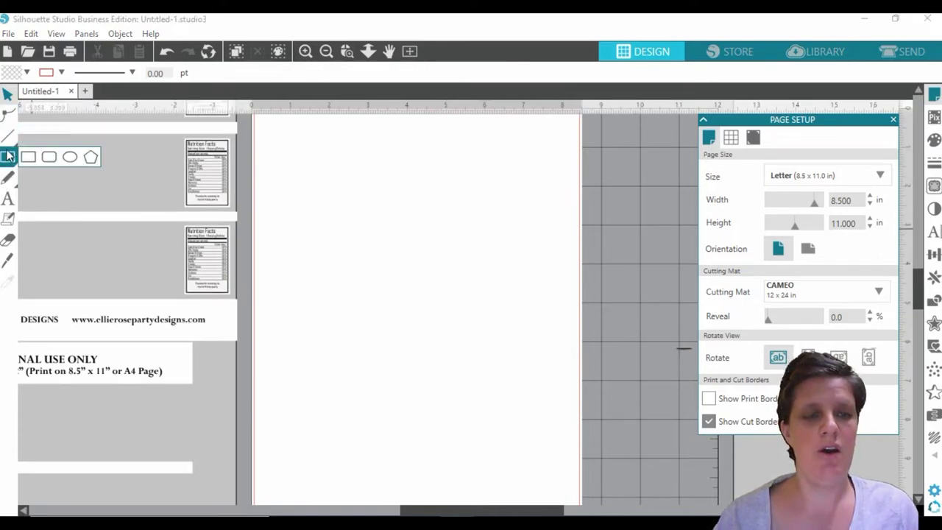
{"action": "left_click", "coordinate": [805, 51]}
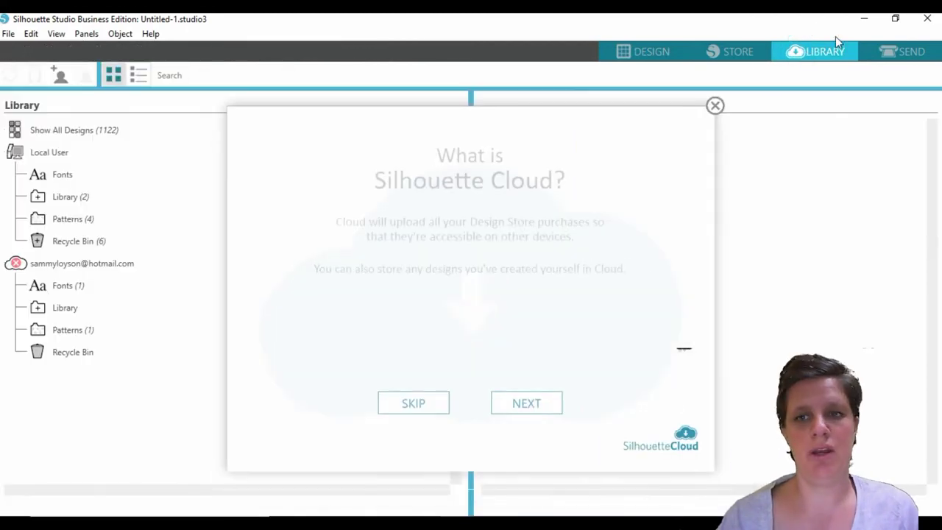
{"action": "left_click", "coordinate": [715, 105]}
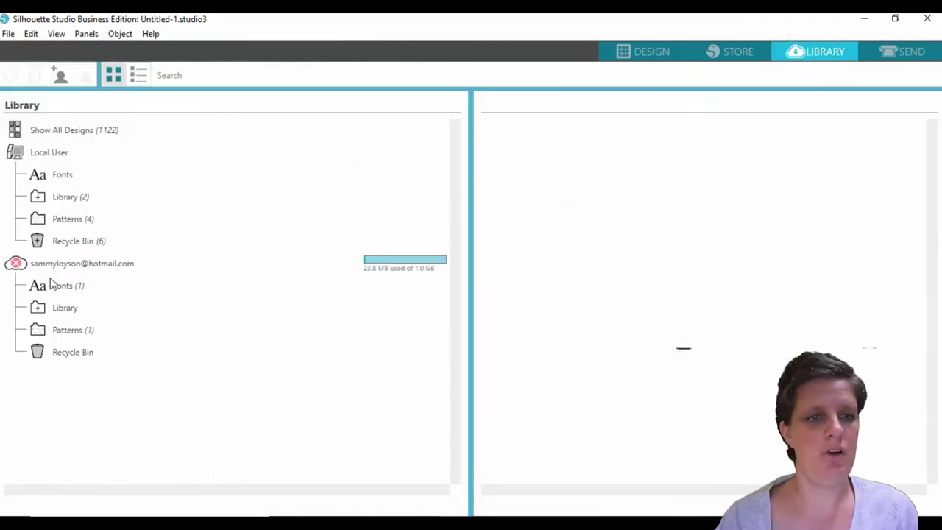
{"action": "left_click", "coordinate": [39, 200]}
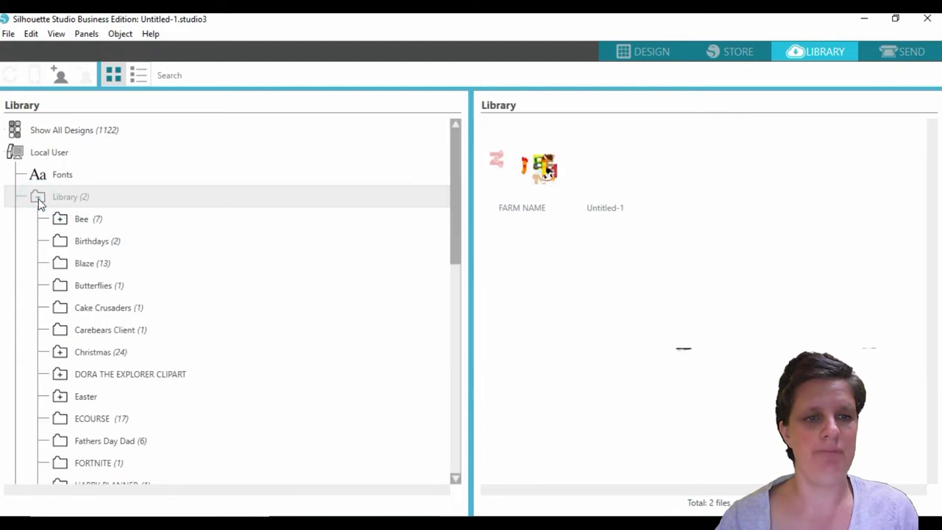
{"action": "scroll", "coordinate": [98, 226], "scroll_direction": "down", "scroll_amount": 5}
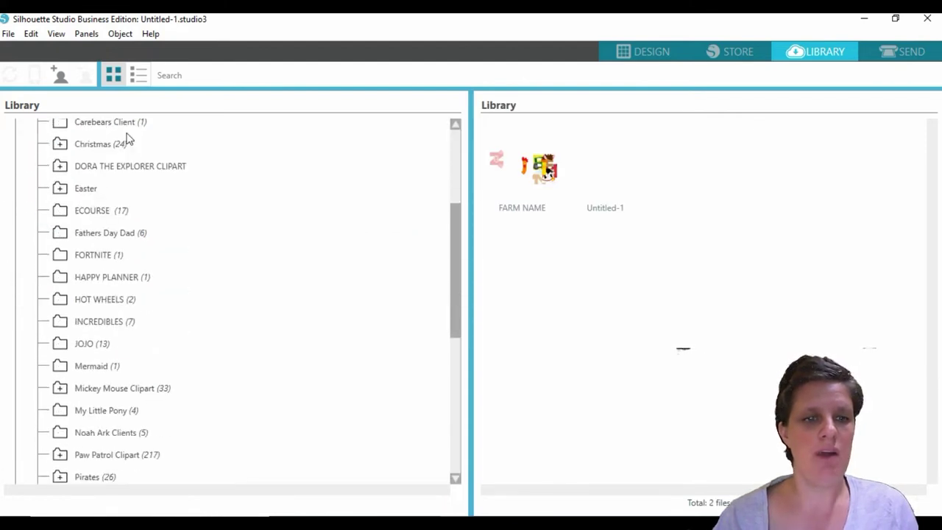
{"action": "scroll", "coordinate": [129, 214], "scroll_direction": "down", "scroll_amount": 4}
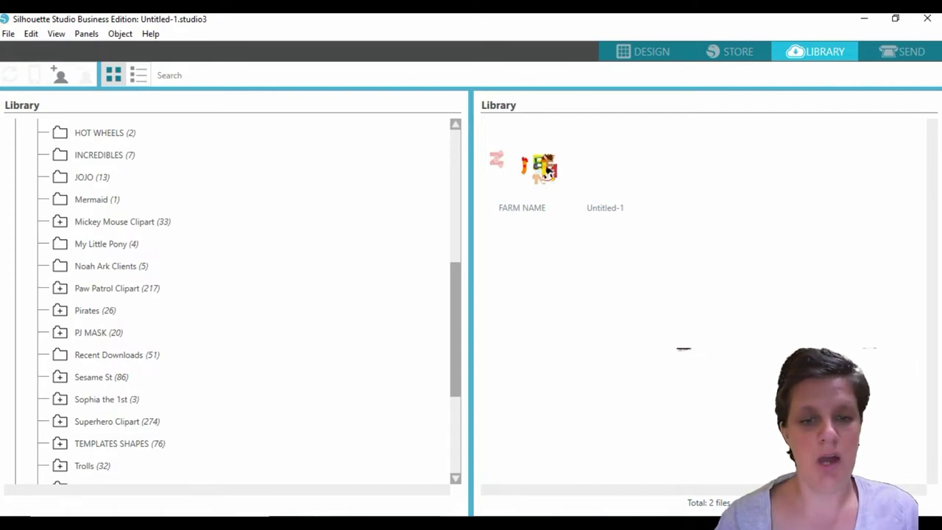
Add the three water bottle label images (bar codes, templates and labels) from MY TEMPLATES to the library's TEMPLATES SHAPES folder.
{"action": "left_click", "coordinate": [355, 524]}
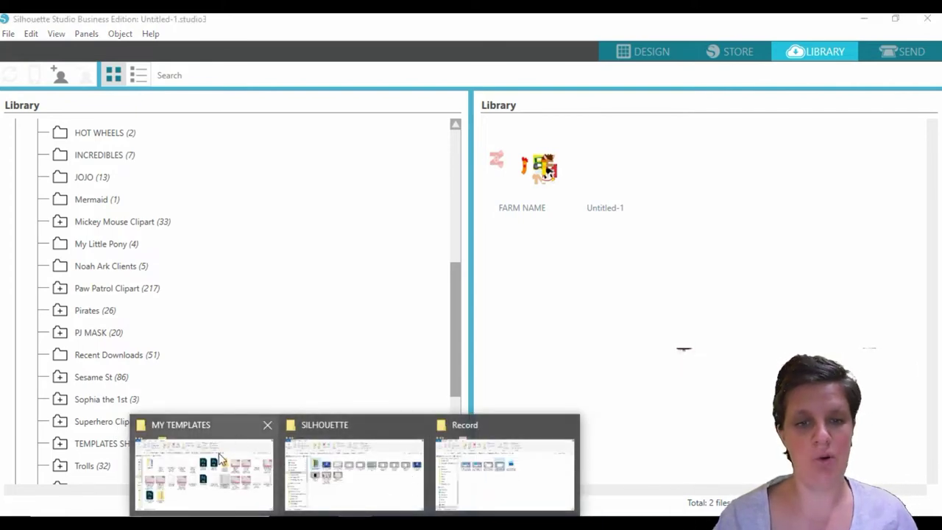
{"action": "left_click", "coordinate": [221, 460]}
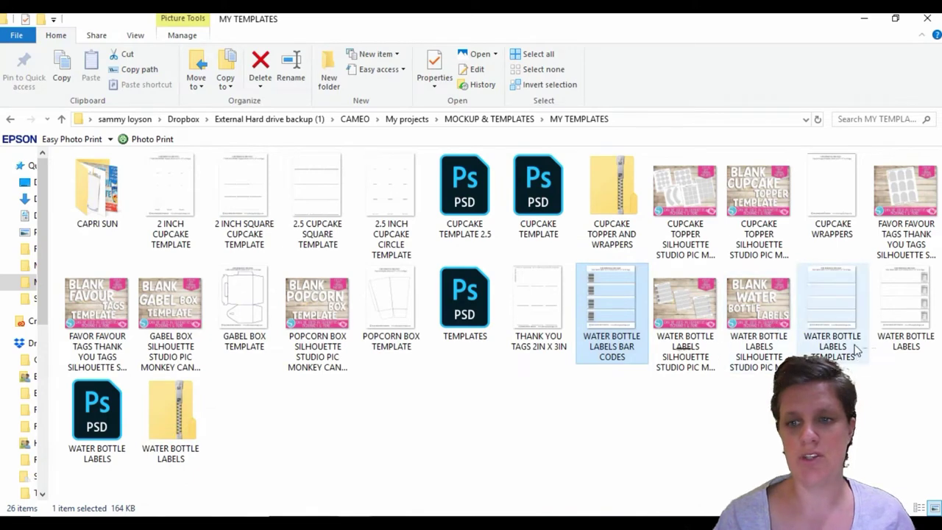
{"action": "left_click", "coordinate": [830, 319], "text": "ctrl"}
{"action": "left_click", "coordinate": [905, 308], "text": "ctrl"}
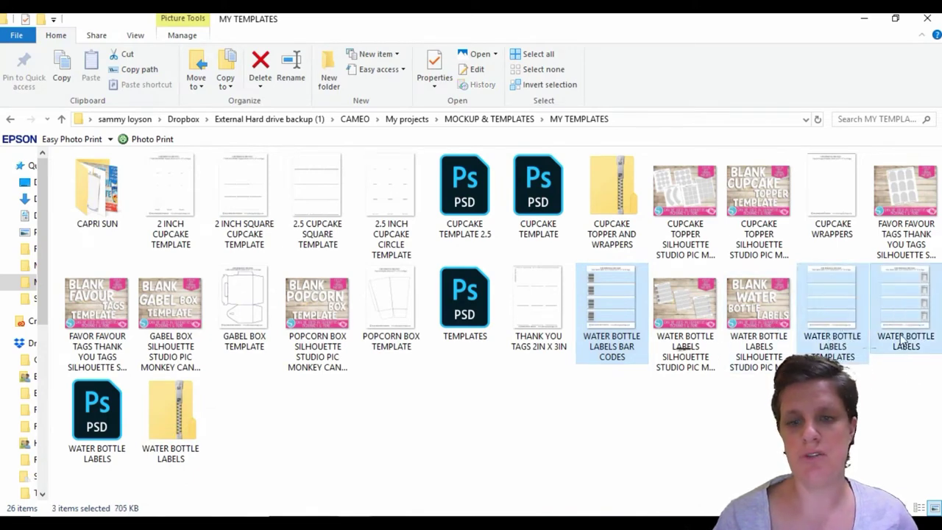
{"action": "left_click_drag", "start_coordinate": [906, 316], "coordinate": [142, 445]}
{"action": "left_click_drag", "start_coordinate": [139, 447], "coordinate": [141, 446]}
Open the TEMPLATES SHAPES folder and look through its designs for the water bottle templates.
{"action": "left_click", "coordinate": [94, 447]}
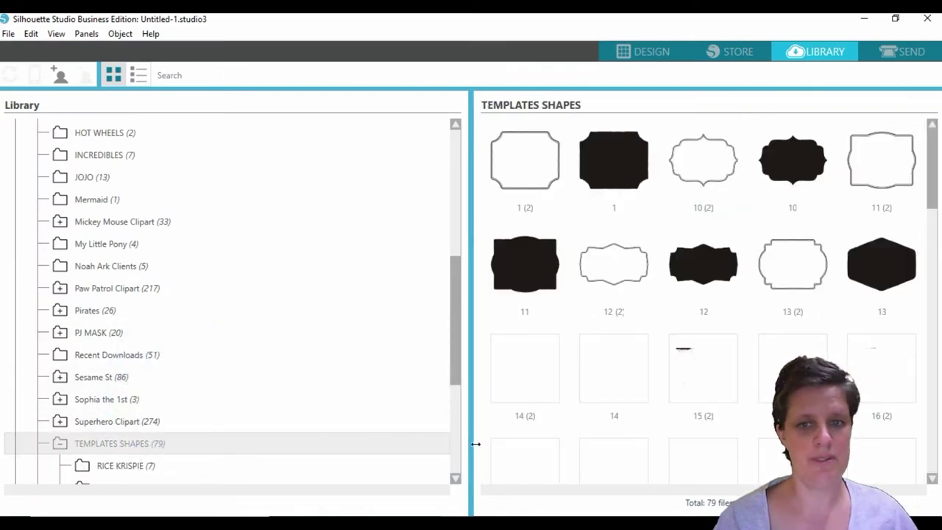
{"action": "scroll", "coordinate": [756, 332], "scroll_direction": "down", "scroll_amount": 3}
{"action": "scroll", "coordinate": [754, 330], "scroll_direction": "down", "scroll_amount": 5}
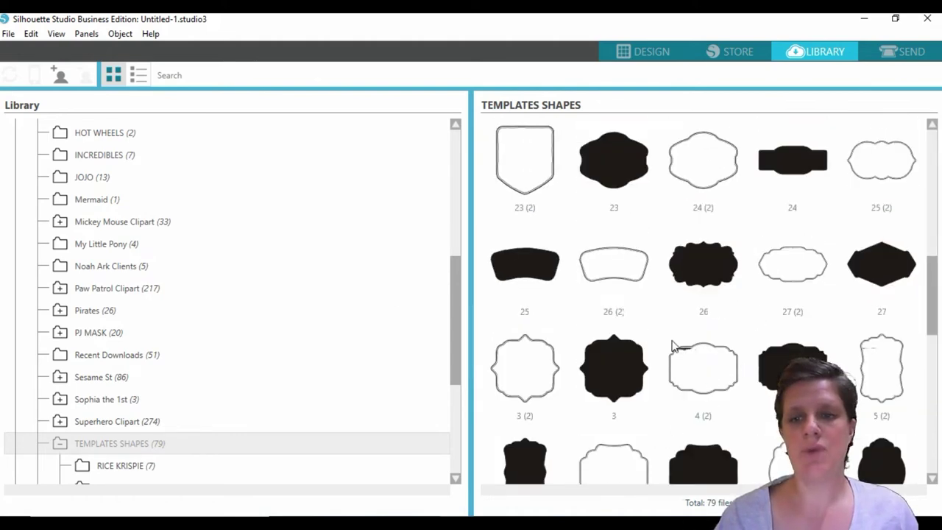
{"action": "scroll", "coordinate": [684, 345], "scroll_direction": "down", "scroll_amount": 10}
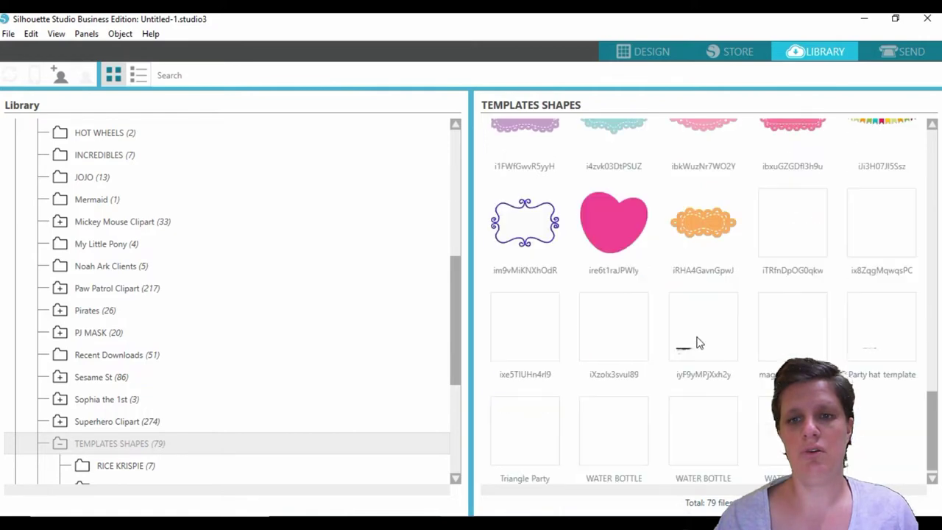
Return to the design page, browse in File Explorer from MY TEMPLATES to the CAMEO Clipart folder DC SUPERHERO GIRLS, and go back to the design.
{"action": "left_click", "coordinate": [649, 48]}
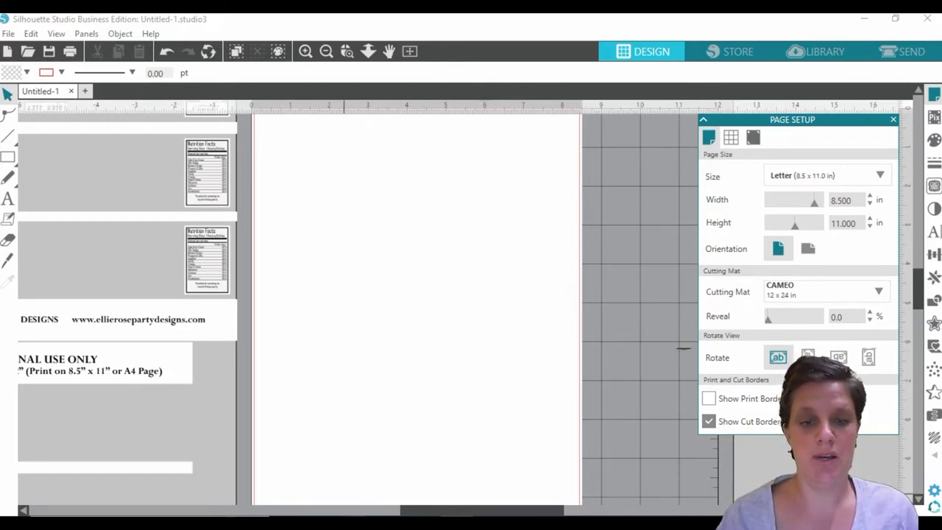
{"action": "mouse_move", "coordinate": [354, 529]}
{"action": "left_click", "coordinate": [206, 478]}
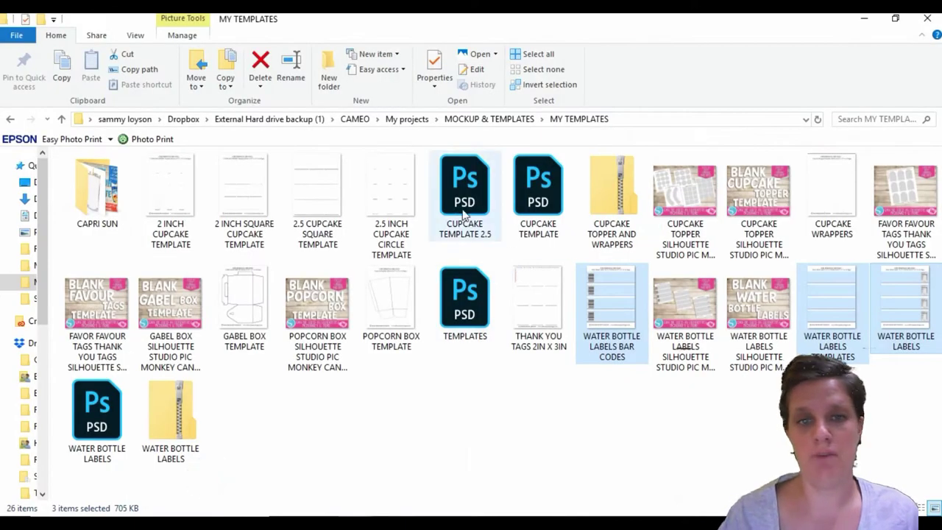
{"action": "left_click", "coordinate": [409, 119]}
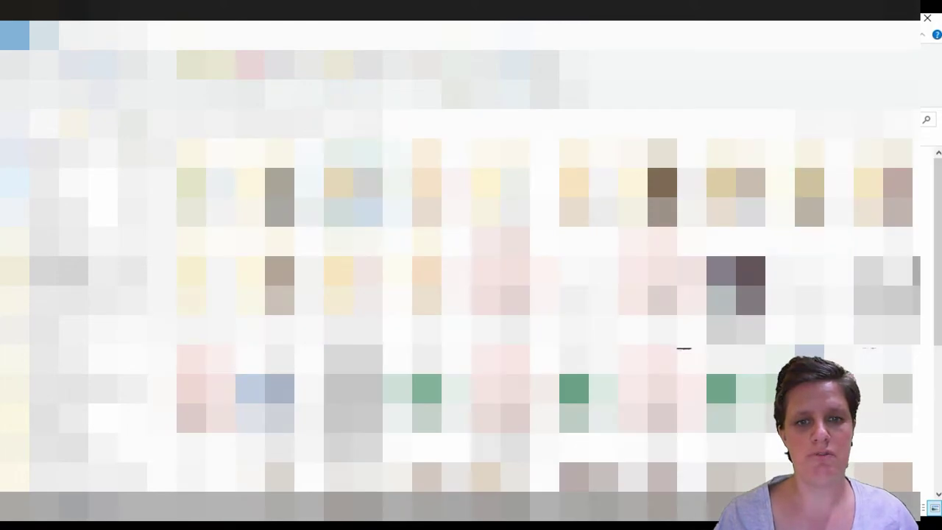
{"action": "double_click", "coordinate": [684, 349]}
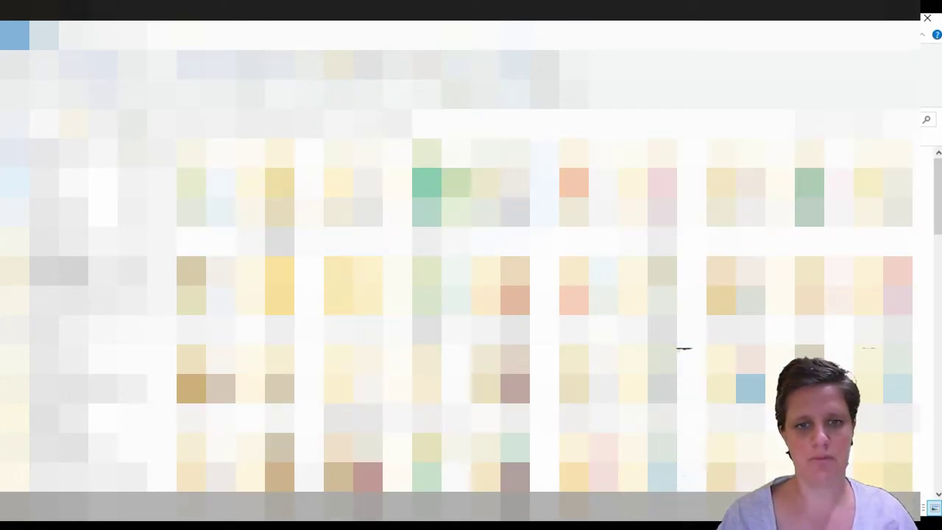
{"action": "scroll", "coordinate": [684, 348], "scroll_direction": "down", "scroll_amount": 5}
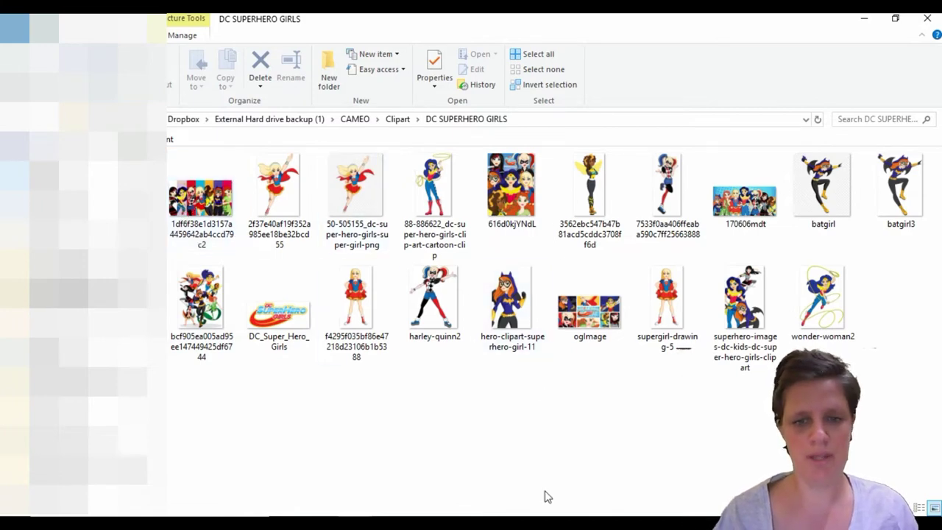
{"action": "mouse_move", "coordinate": [456, 524]}
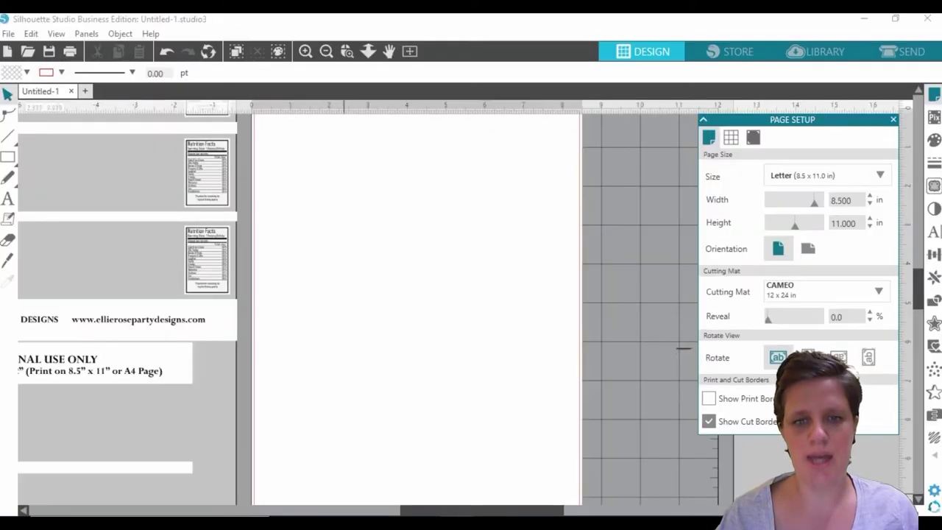
Draw a rectangle about 8.35 by 10.8 in that covers the Letter page inside the cut border.
{"action": "left_click", "coordinate": [6, 158]}
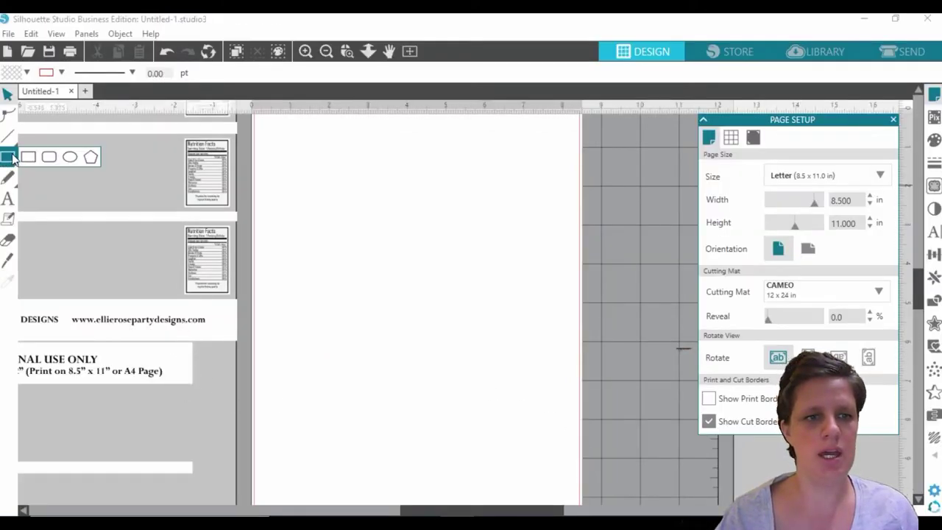
{"action": "left_click", "coordinate": [28, 157]}
{"action": "scroll", "coordinate": [330, 184], "scroll_direction": "up", "scroll_amount": 1}
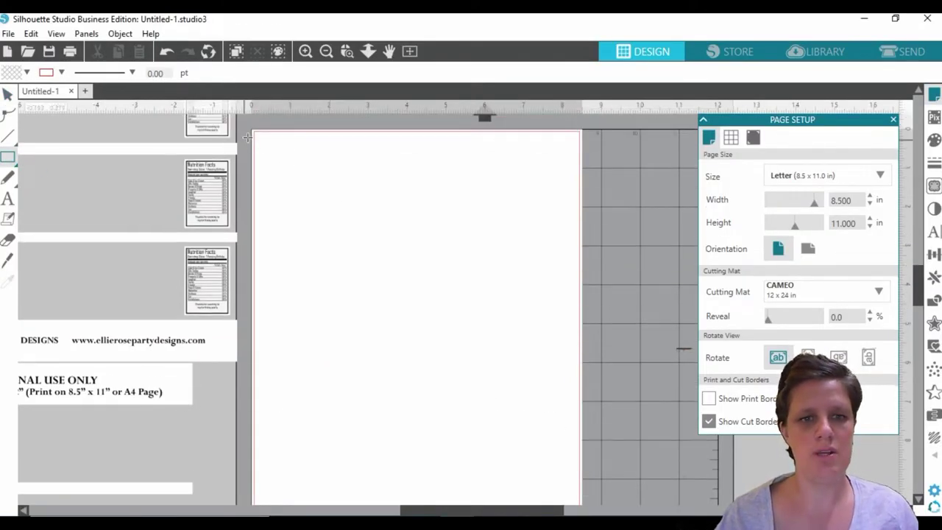
{"action": "left_click_drag", "start_coordinate": [253, 131], "coordinate": [578, 438]}
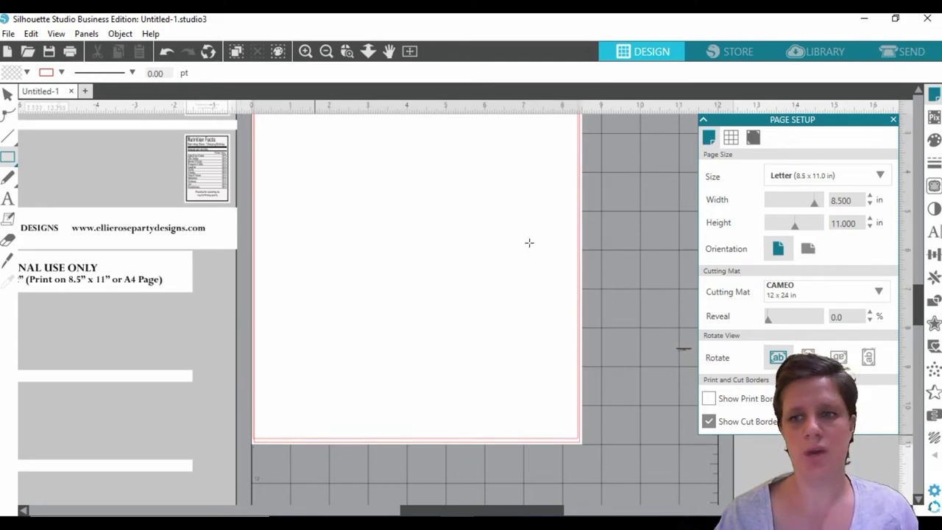
Try to apply the custom blue as fill and line color with nothing selected.
{"action": "left_click", "coordinate": [934, 142]}
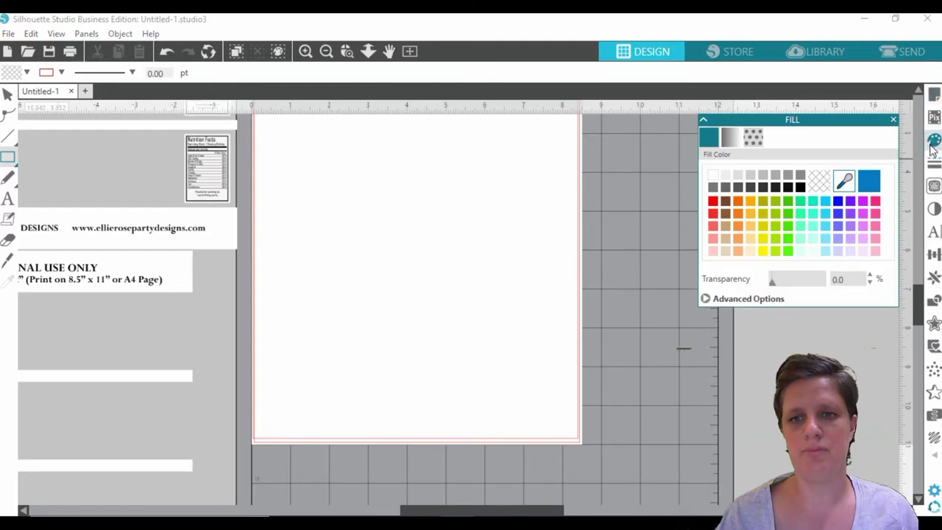
{"action": "left_click", "coordinate": [872, 183]}
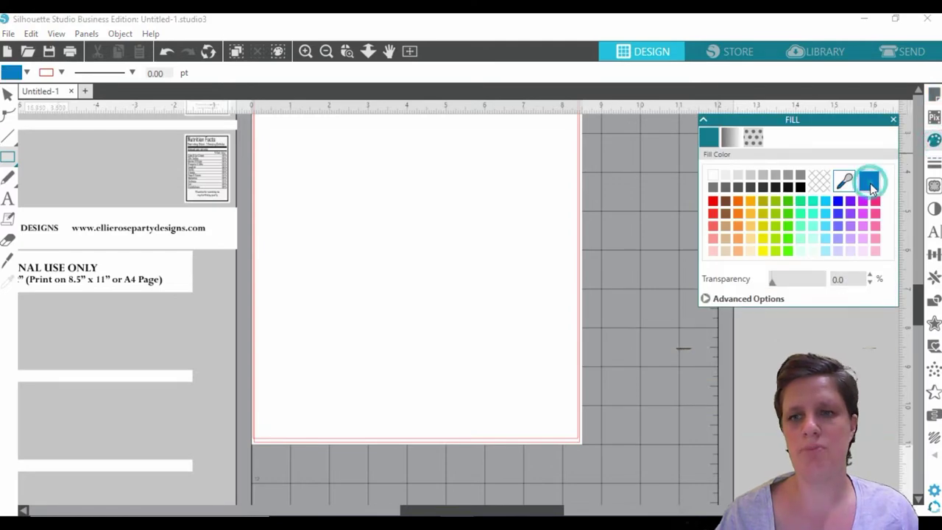
{"action": "left_click", "coordinate": [935, 162]}
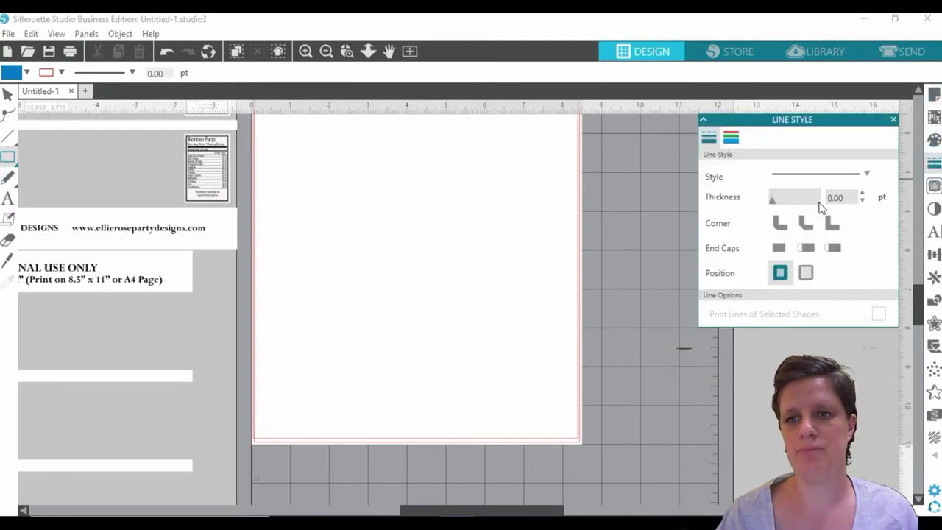
{"action": "left_click", "coordinate": [738, 135]}
{"action": "left_click", "coordinate": [868, 181]}
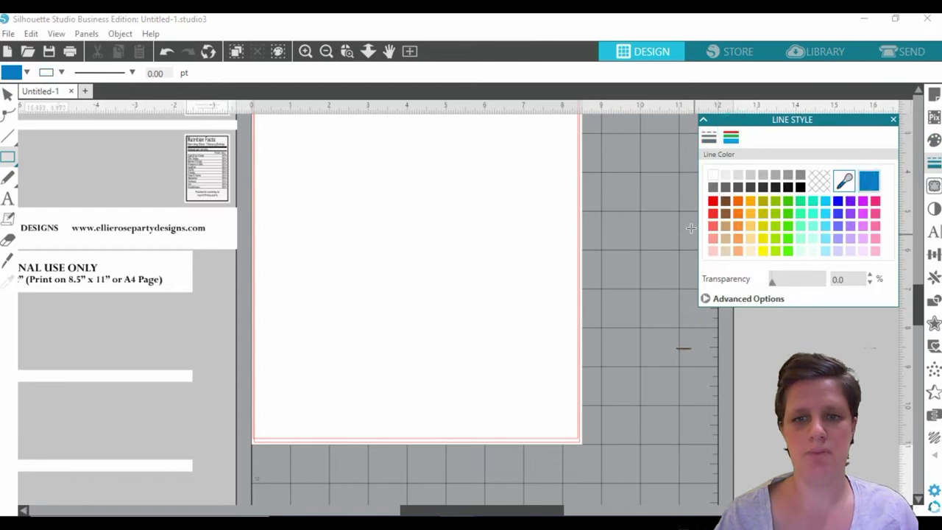
Select the page-sized rectangle and set its line color and fill color to the custom blue.
{"action": "left_click", "coordinate": [6, 95]}
{"action": "left_click", "coordinate": [581, 250]}
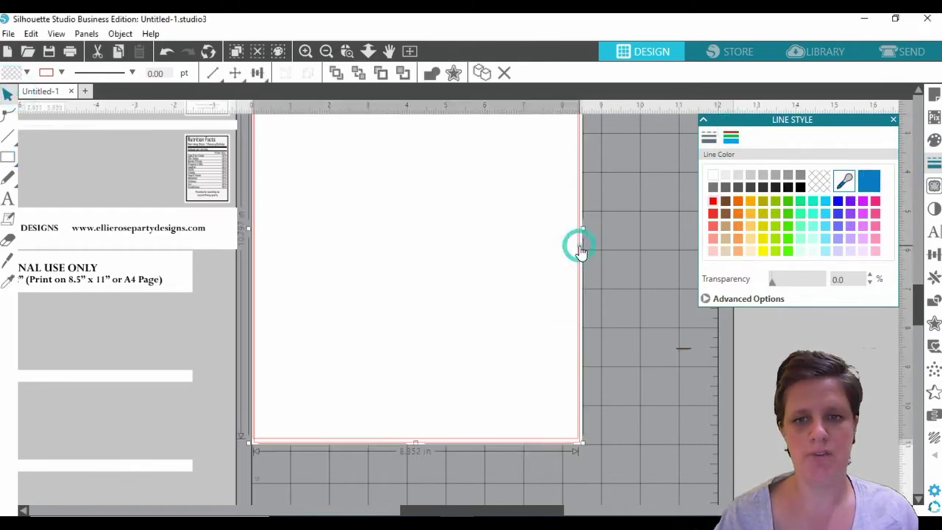
{"action": "left_click", "coordinate": [872, 182]}
{"action": "left_click", "coordinate": [935, 140]}
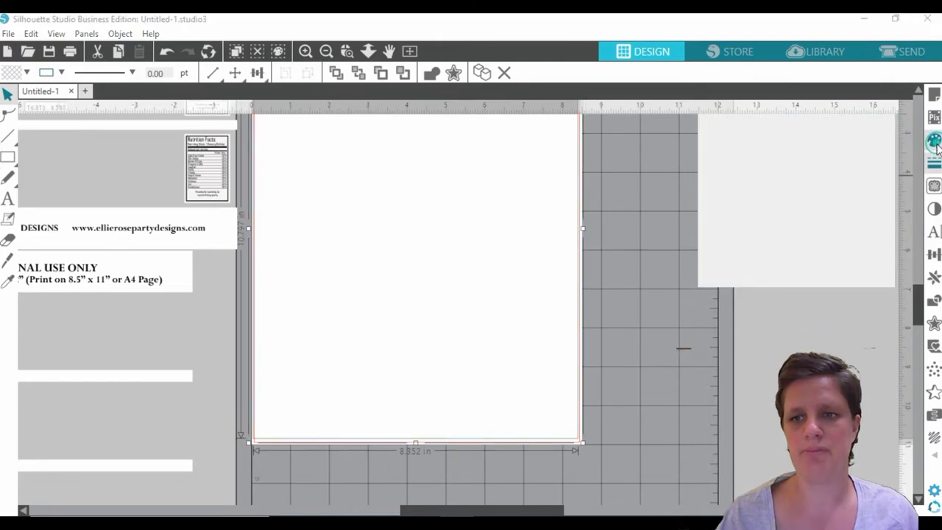
{"action": "left_click", "coordinate": [869, 184]}
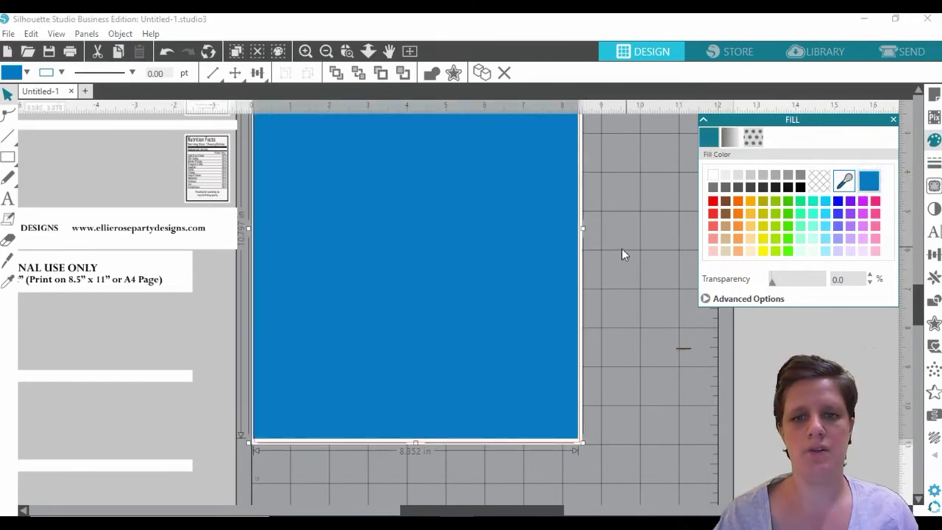
{"action": "left_click", "coordinate": [619, 283]}
Bring the nutrition facts label template to the front and position it over the blue rectangle so that it fits the page.
{"action": "scroll", "coordinate": [630, 298], "scroll_direction": "up", "scroll_amount": 3}
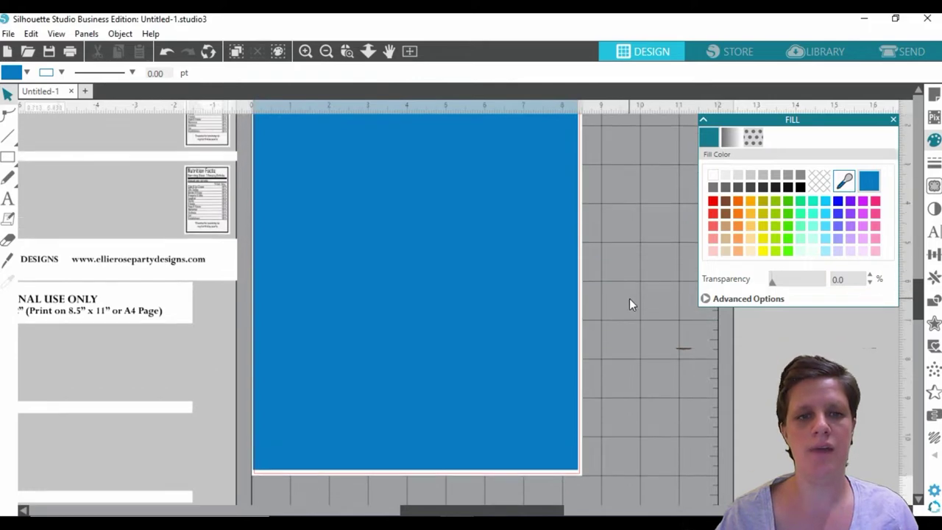
{"action": "left_click_drag", "start_coordinate": [223, 292], "coordinate": [245, 295]}
{"action": "right_click", "coordinate": [236, 286]}
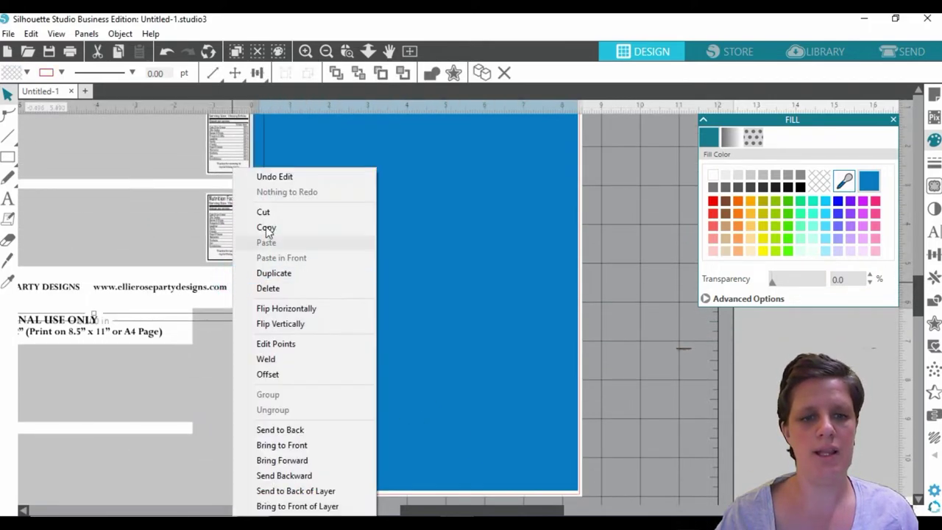
{"action": "left_click", "coordinate": [303, 444]}
{"action": "left_click_drag", "start_coordinate": [225, 292], "coordinate": [551, 477]}
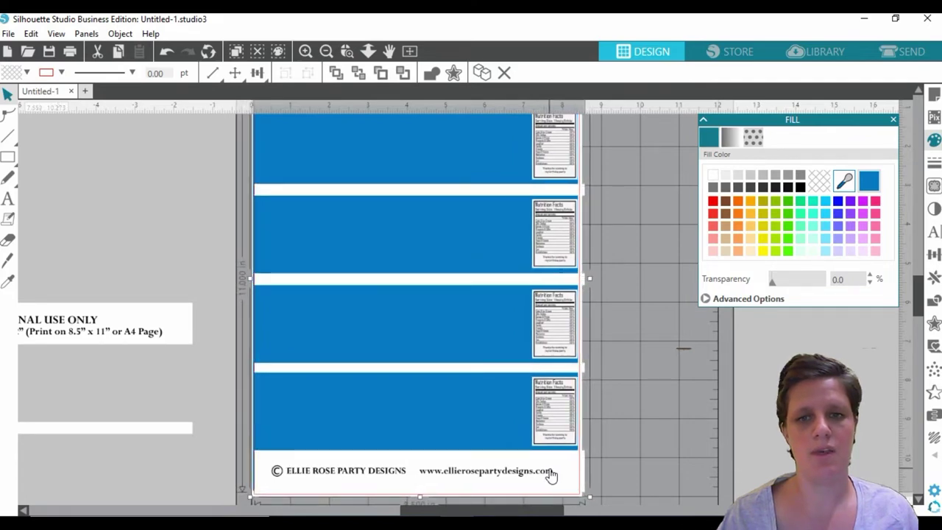
{"action": "left_click", "coordinate": [327, 52]}
{"action": "left_click", "coordinate": [327, 52]}
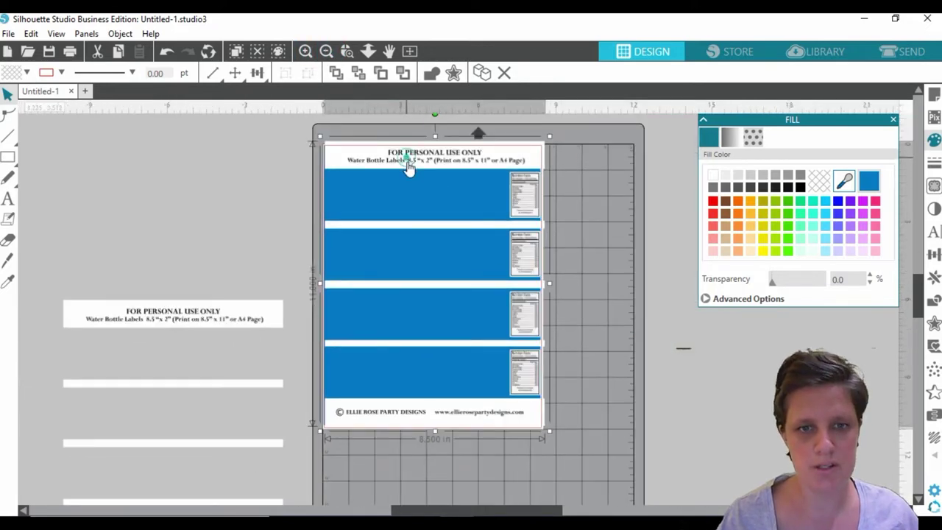
{"action": "left_click_drag", "start_coordinate": [409, 166], "coordinate": [407, 167]}
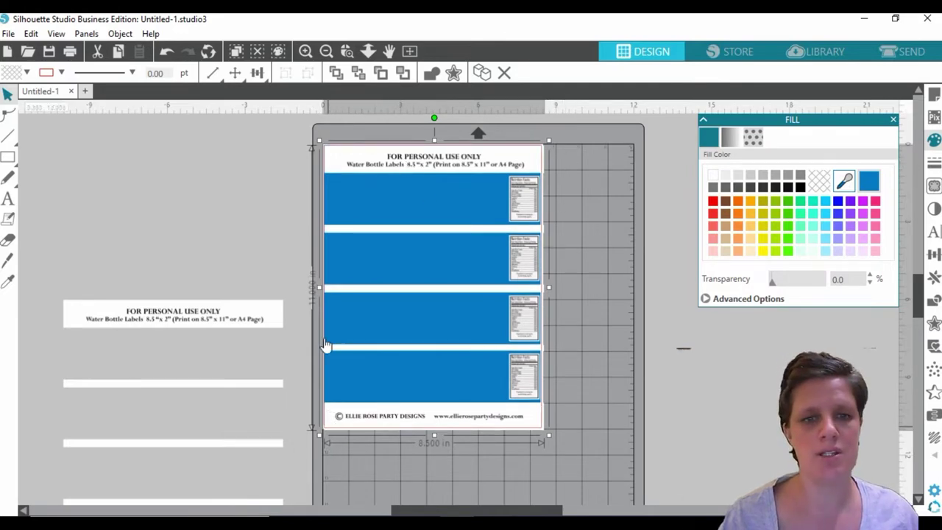
{"action": "left_click", "coordinate": [279, 135]}
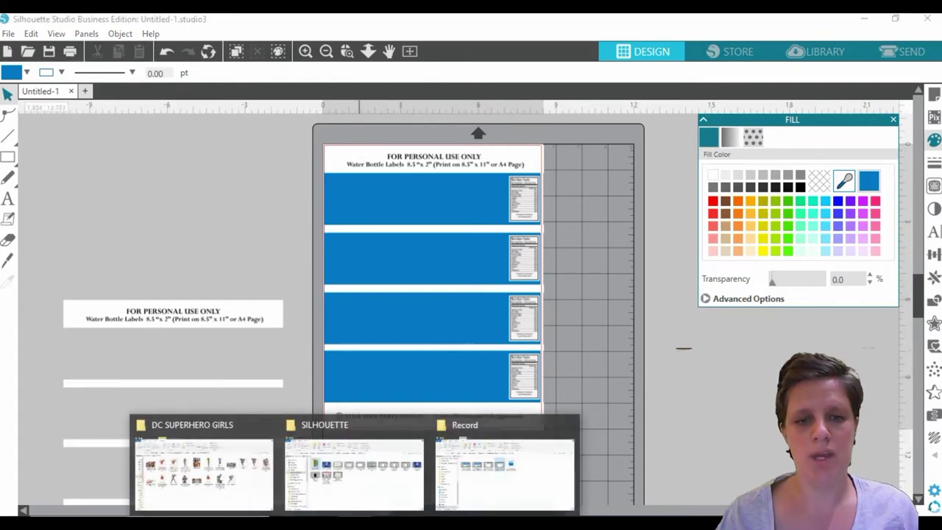
Bring supergirl-drawing-5 from the DC SUPERHERO GIRLS folder into the design, shrink it to about 1.53 in wide and place it on the bottom label.
{"action": "left_click", "coordinate": [254, 468]}
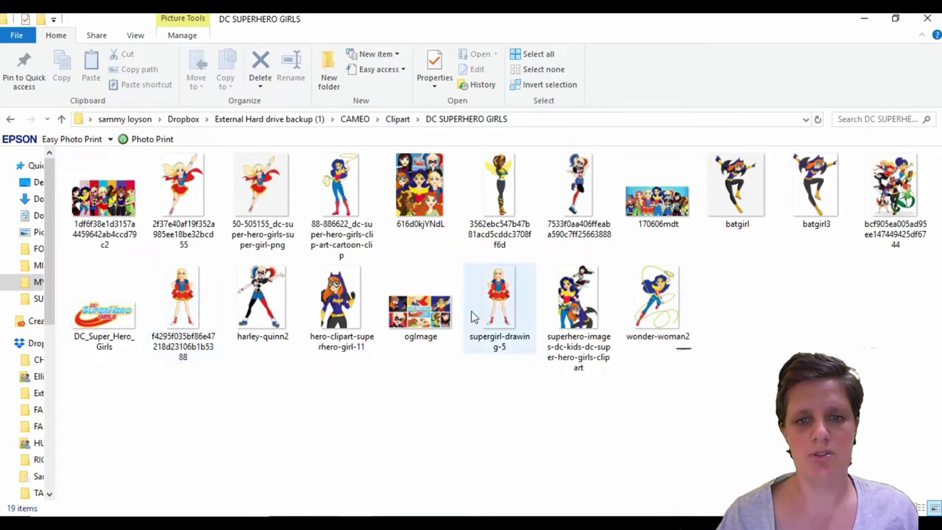
{"action": "mouse_move", "coordinate": [471, 311]}
{"action": "left_mouse_down"}
{"action": "mouse_move", "coordinate": [505, 435]}
{"action": "mouse_move", "coordinate": [435, 514]}
{"action": "mouse_move", "coordinate": [453, 517]}
{"action": "mouse_move", "coordinate": [478, 393]}
{"action": "mouse_move", "coordinate": [718, 439]}
{"action": "left_mouse_up"}
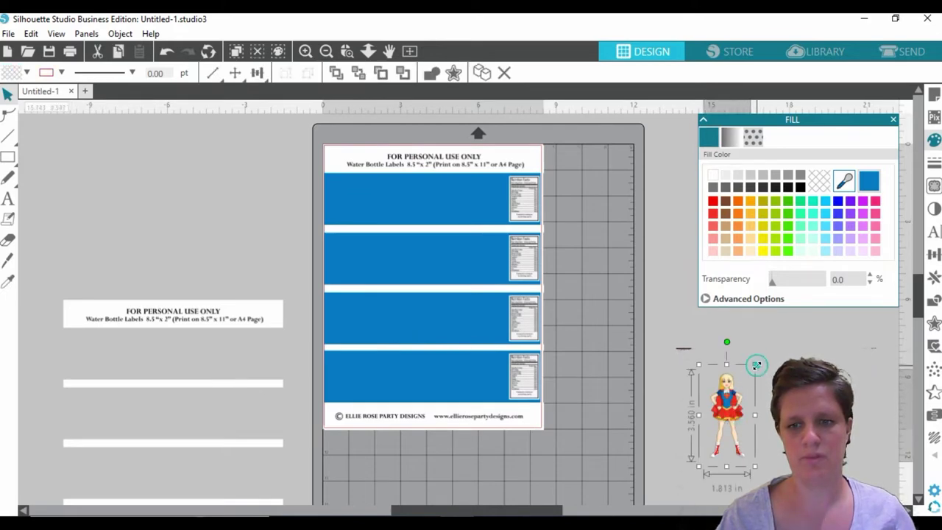
{"action": "left_click_drag", "start_coordinate": [757, 366], "coordinate": [740, 381]}
{"action": "left_click_drag", "start_coordinate": [726, 420], "coordinate": [372, 379]}
Select only the Supergirl figure and scale it down to about 1.08 in wide.
{"action": "left_click", "coordinate": [377, 362]}
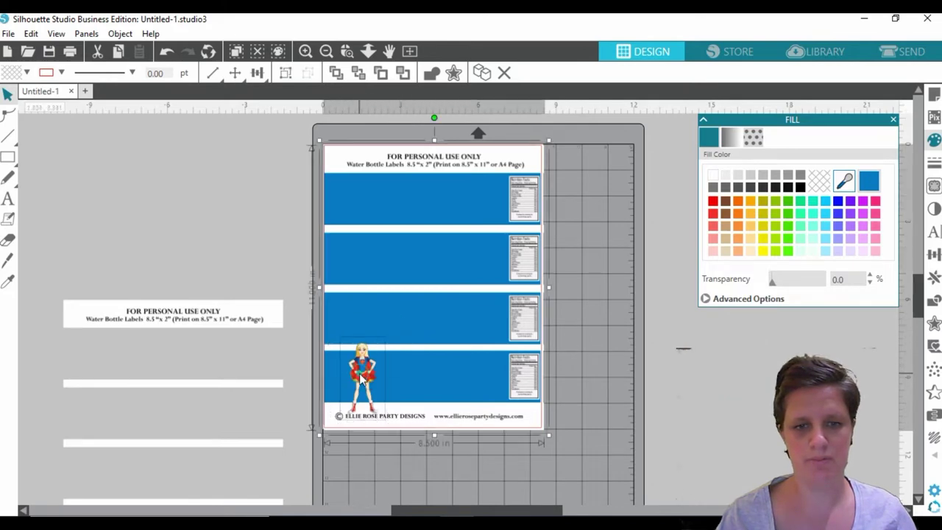
{"action": "left_click", "coordinate": [589, 402]}
{"action": "left_click", "coordinate": [381, 359]}
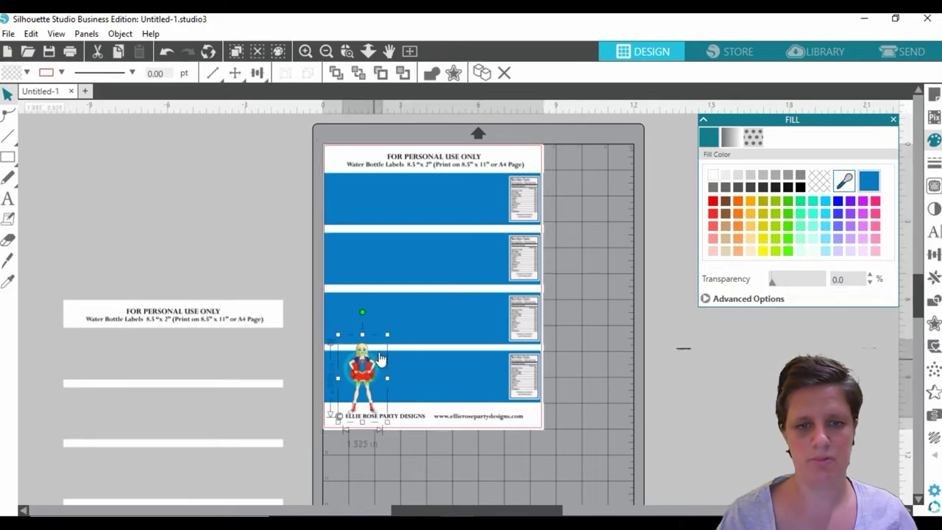
{"action": "left_click_drag", "start_coordinate": [388, 335], "coordinate": [375, 358]}
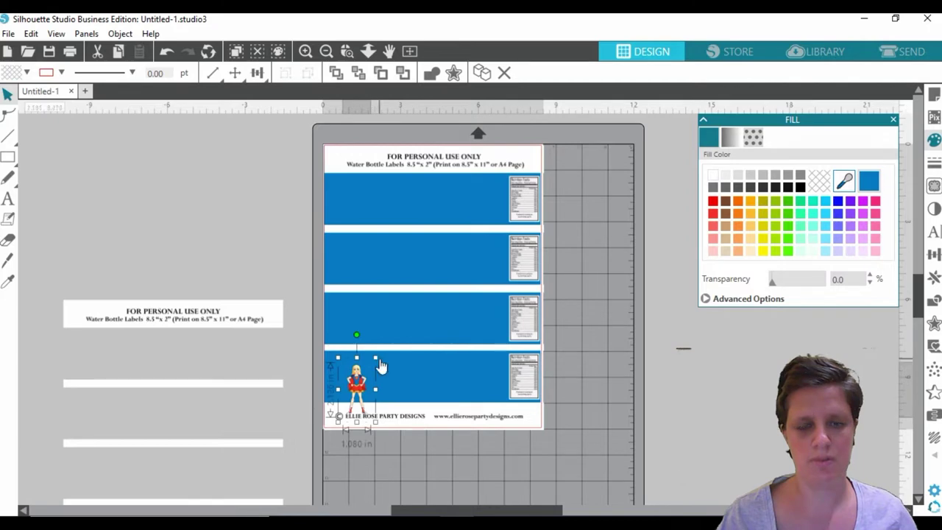
Move the Supergirl figure fully inside the bottom label's blue strip, left of its center, and scale it to about 1.03 by 2.03 in.
{"action": "left_click", "coordinate": [306, 51]}
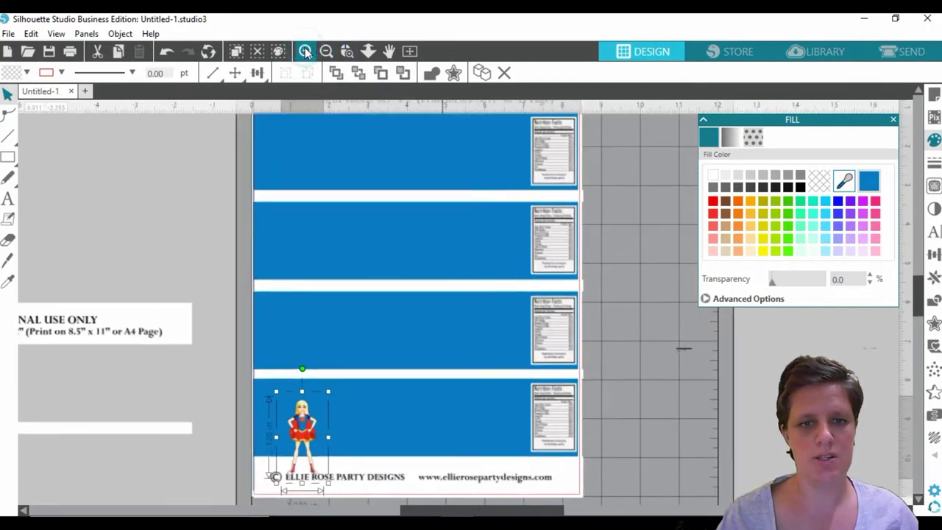
{"action": "left_click", "coordinate": [306, 51]}
{"action": "scroll", "coordinate": [393, 185], "scroll_direction": "down", "scroll_amount": 2}
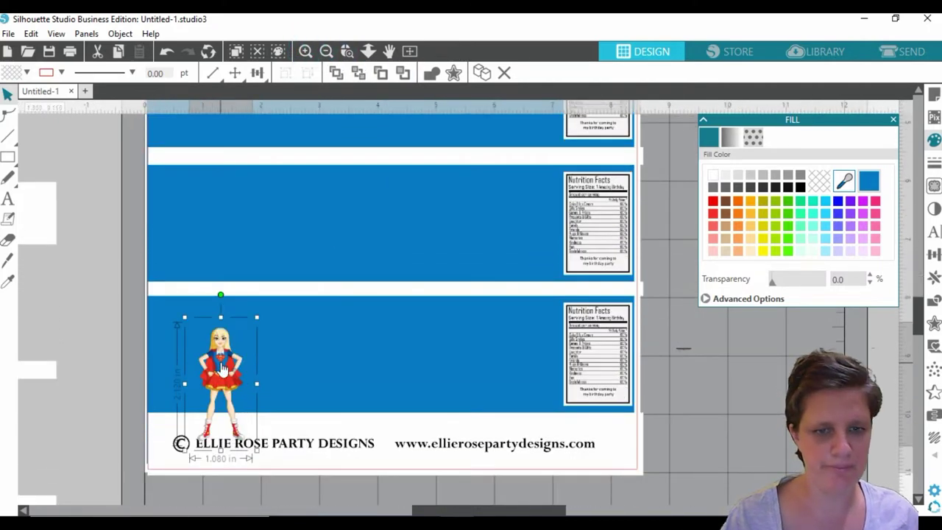
{"action": "left_click_drag", "start_coordinate": [223, 368], "coordinate": [340, 341]}
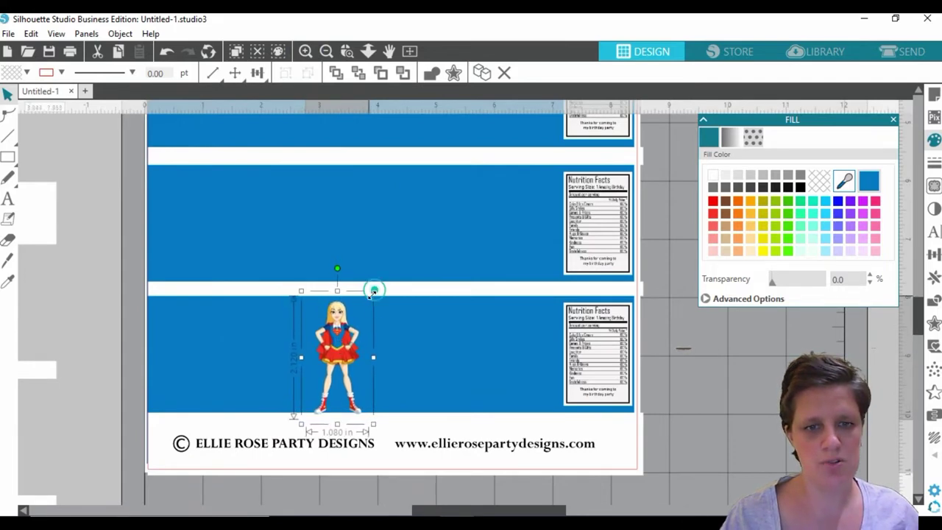
{"action": "left_click_drag", "start_coordinate": [374, 291], "coordinate": [366, 303]}
{"action": "left_click_drag", "start_coordinate": [340, 362], "coordinate": [351, 357]}
{"action": "left_click_drag", "start_coordinate": [383, 303], "coordinate": [382, 289]}
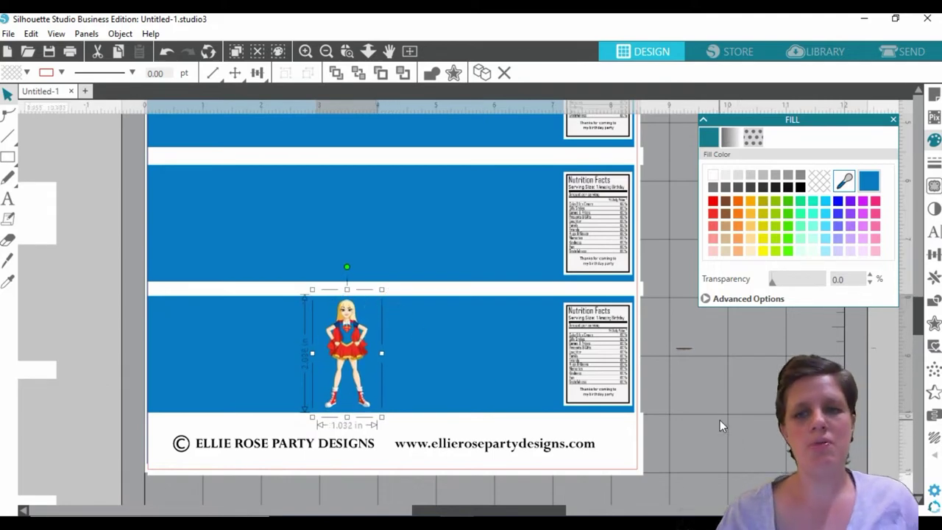
Look over the label strips above the bottom one and select the Supergirl figure again.
{"action": "scroll", "coordinate": [721, 420], "scroll_direction": "up", "scroll_amount": 1}
{"action": "scroll", "coordinate": [720, 426], "scroll_direction": "up", "scroll_amount": 2}
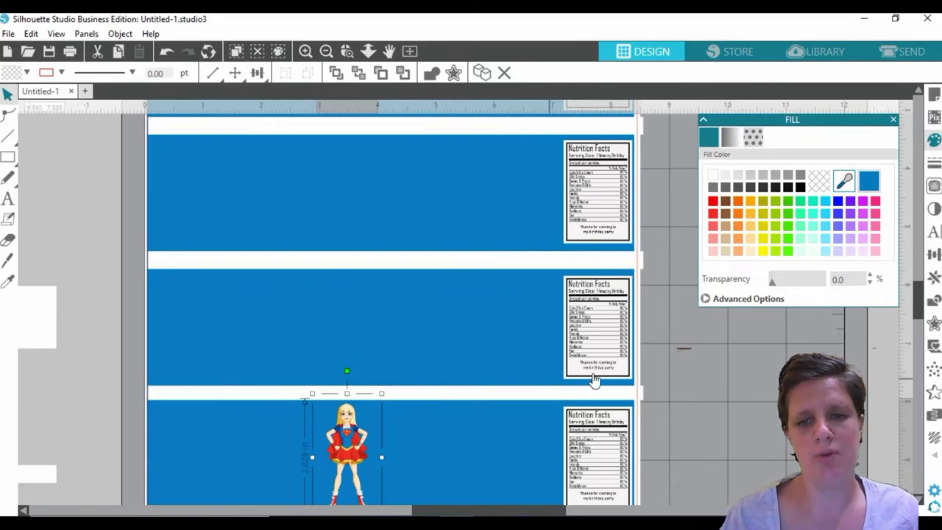
{"action": "scroll", "coordinate": [704, 398], "scroll_direction": "down", "scroll_amount": 4}
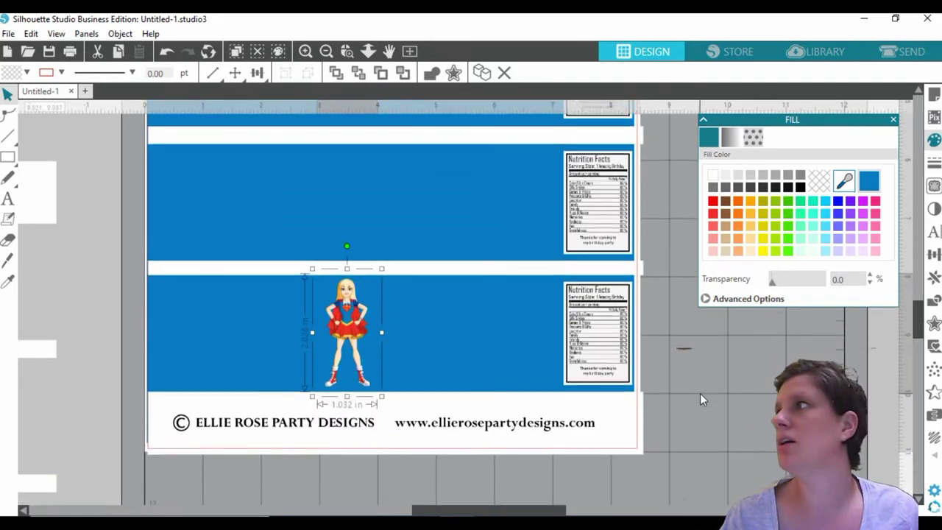
{"action": "left_click", "coordinate": [698, 390]}
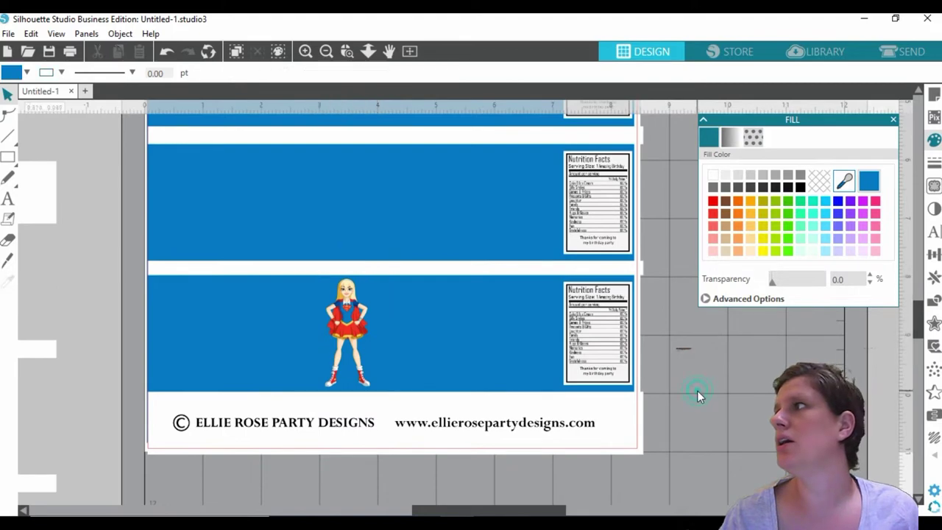
{"action": "left_click", "coordinate": [335, 326]}
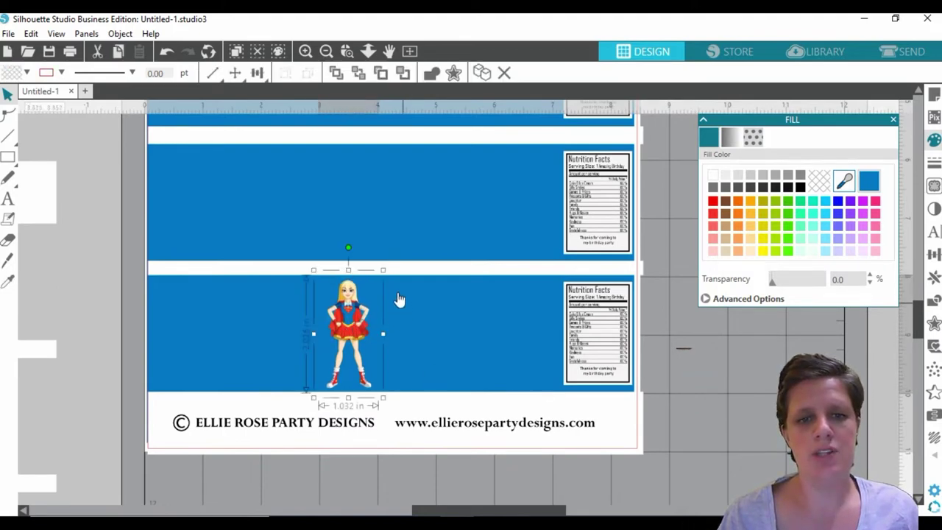
Add the birthday child's first name in possessive form as text beside the page, using the Mr Stretch font at 72 pt.
{"action": "left_click", "coordinate": [681, 391]}
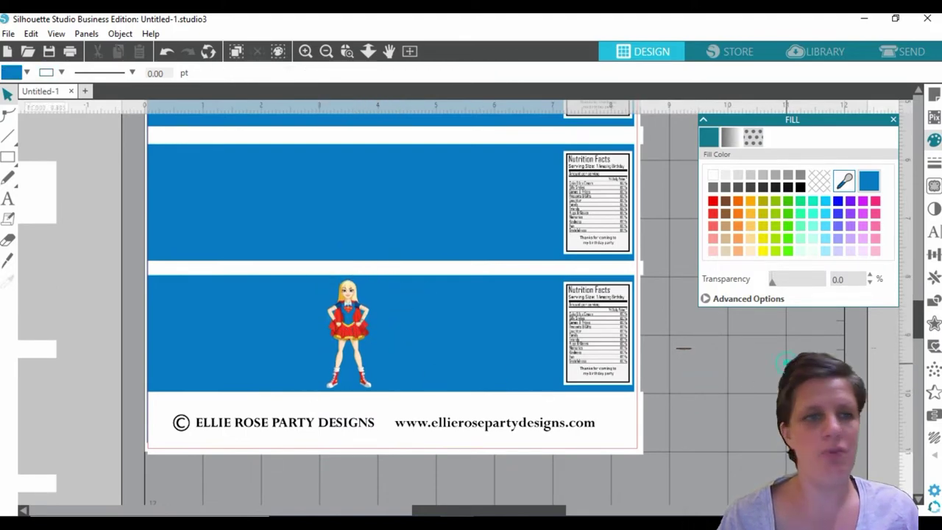
{"action": "left_click", "coordinate": [7, 199]}
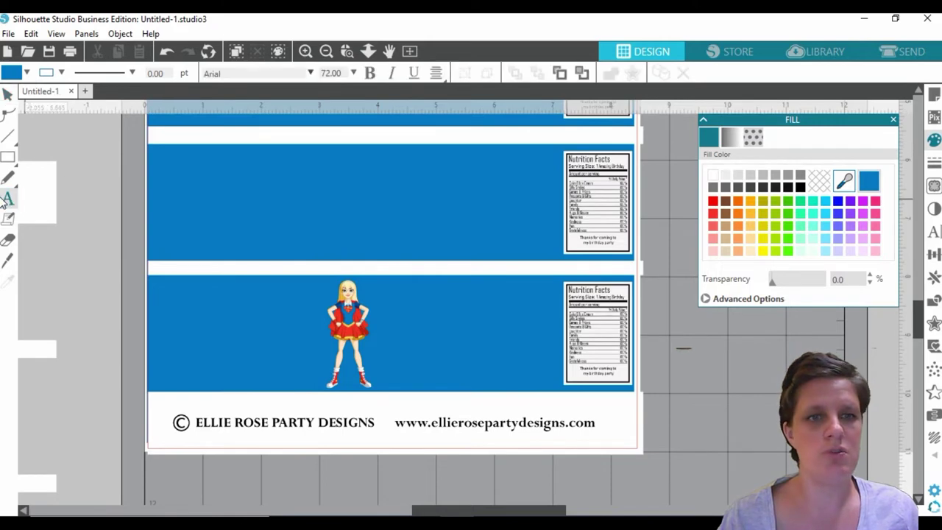
{"action": "left_click", "coordinate": [312, 74]}
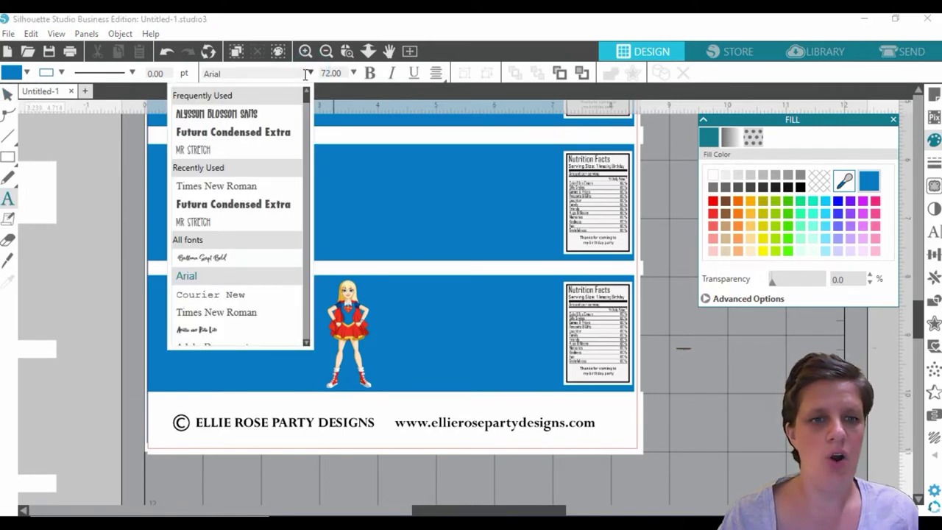
{"action": "left_click", "coordinate": [190, 150]}
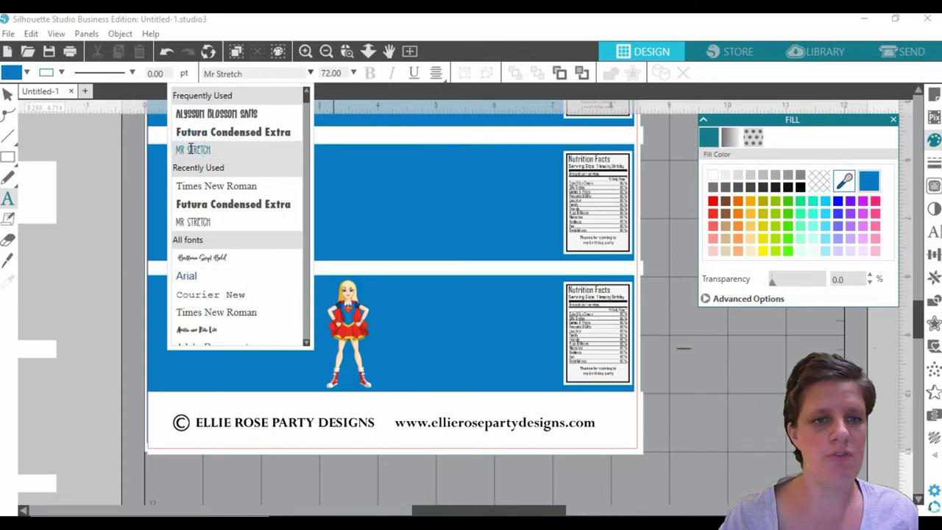
{"action": "left_click", "coordinate": [322, 327]}
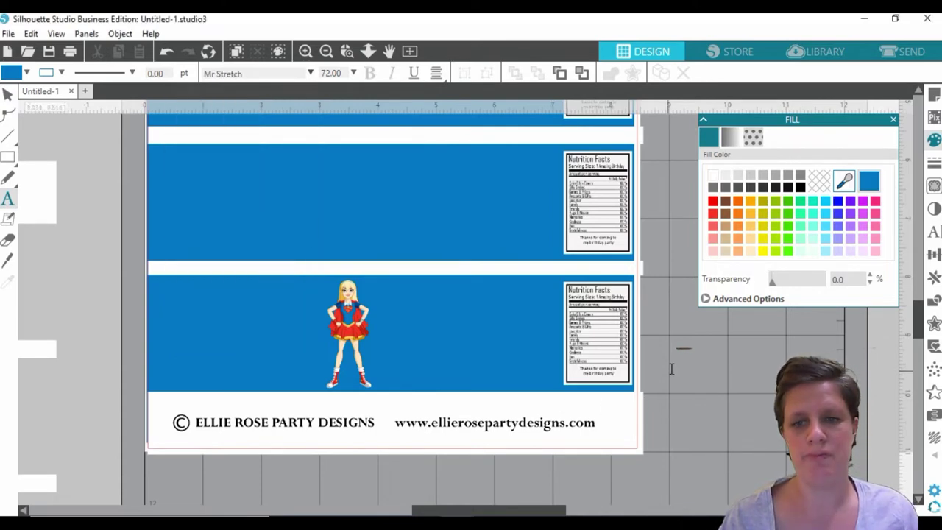
{"action": "key", "text": "Escape"}
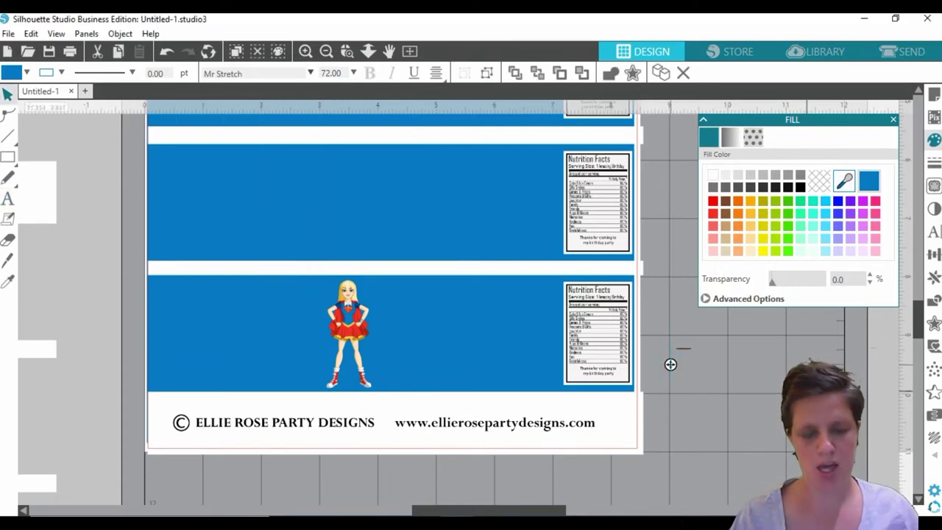
{"action": "type", "text": "ELLIE"}
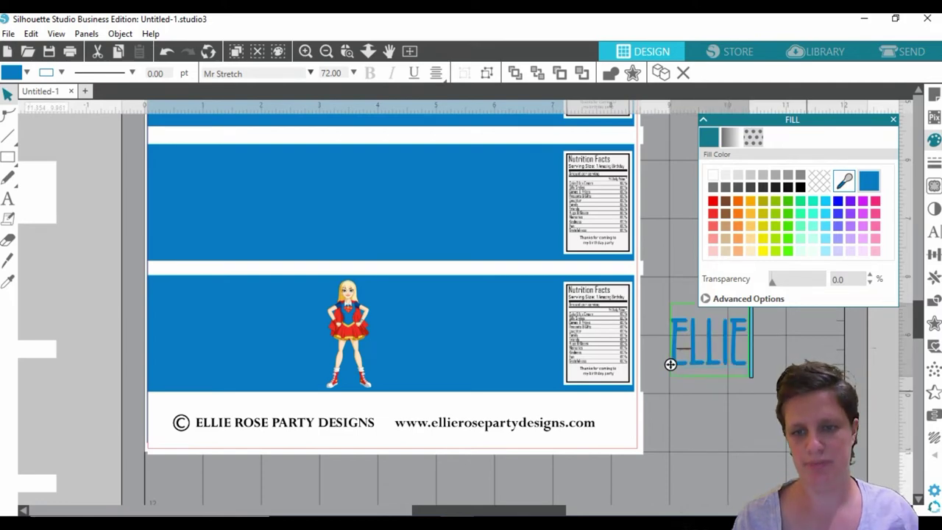
{"action": "type", "text": "'S"}
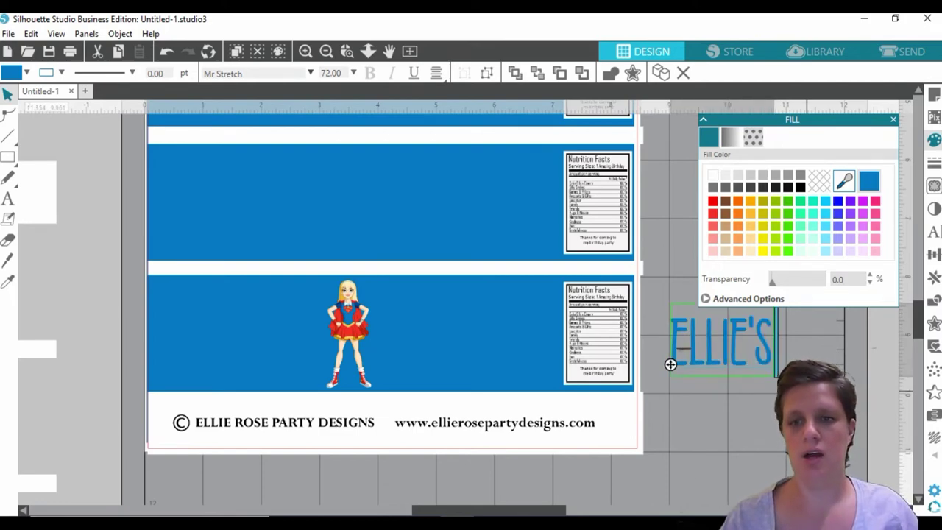
{"action": "left_click", "coordinate": [765, 363]}
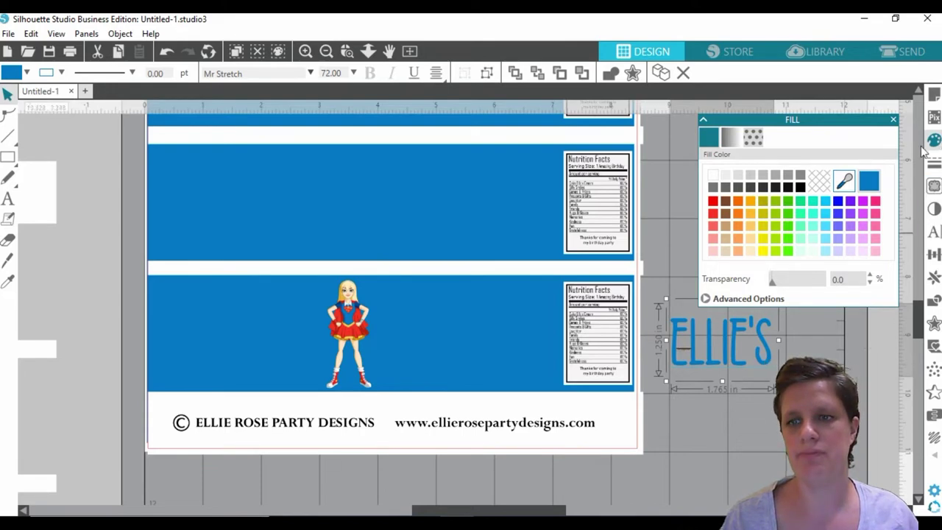
Set both the fill color and the line color of the name text to white.
{"action": "left_click", "coordinate": [711, 177]}
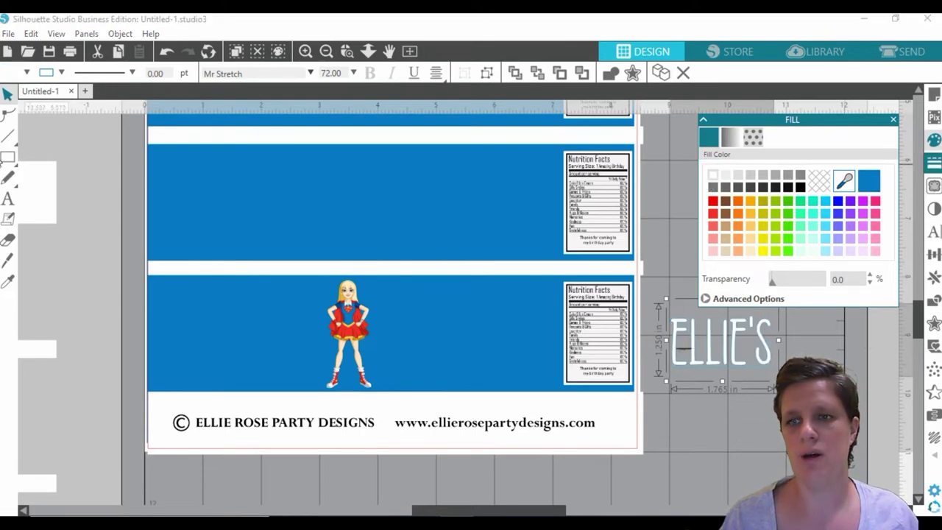
{"action": "left_click", "coordinate": [932, 164]}
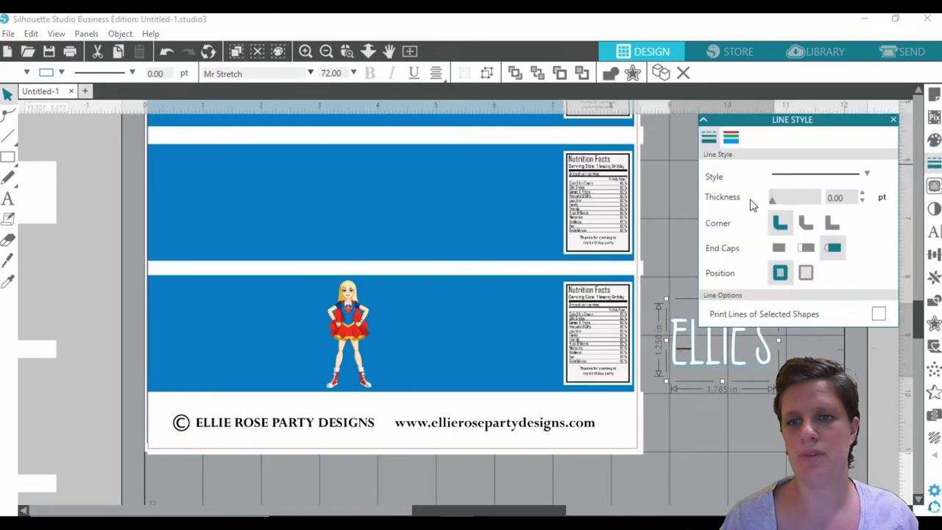
{"action": "left_click", "coordinate": [731, 138]}
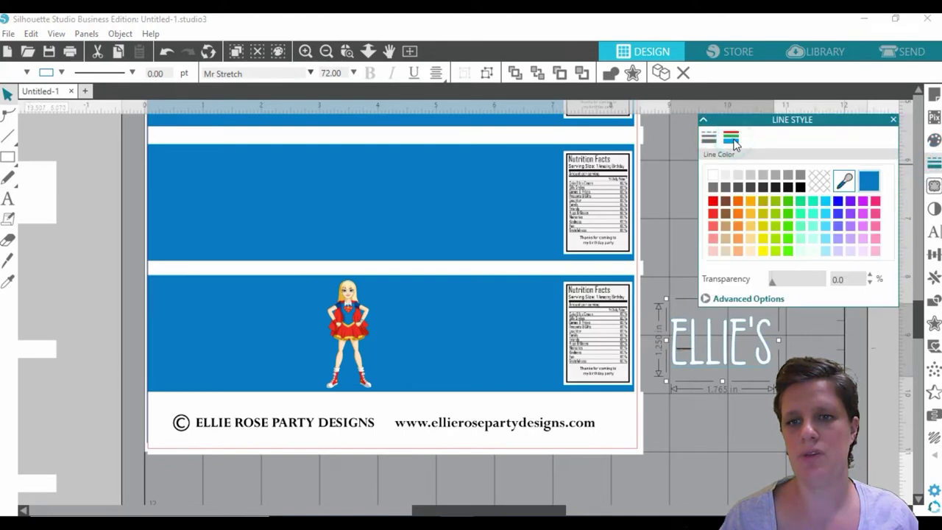
{"action": "left_click", "coordinate": [714, 175]}
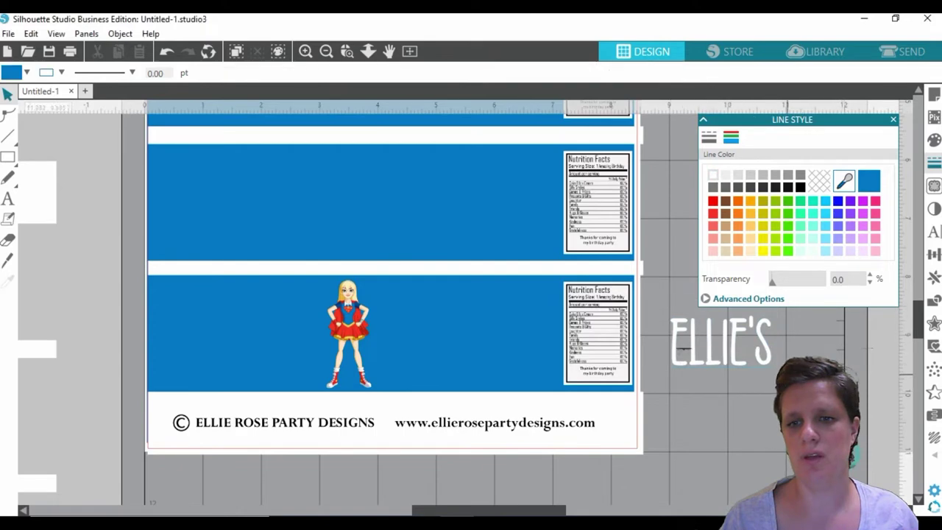
Scale the name text to about 1.04 in wide and place it beside Supergirl's head on the bottom label.
{"action": "left_click_drag", "start_coordinate": [774, 361], "coordinate": [445, 318]}
{"action": "left_click", "coordinate": [416, 309]}
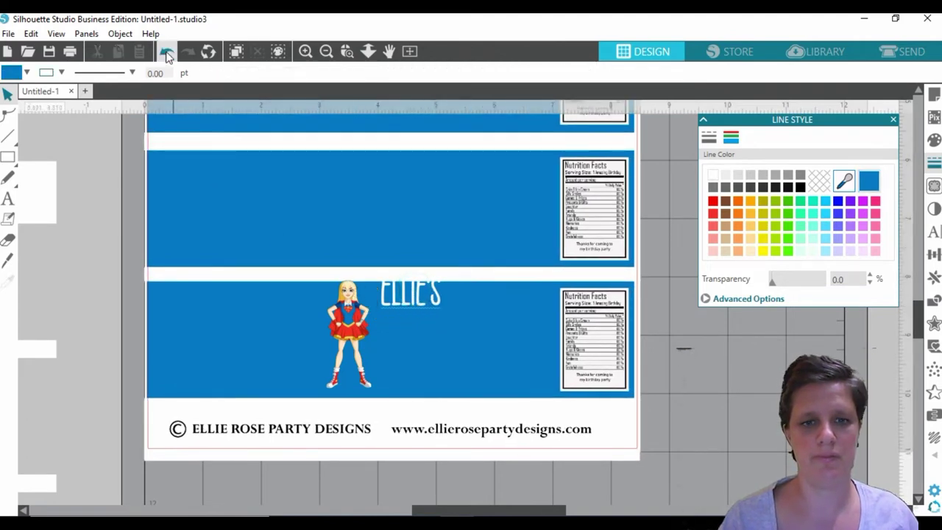
{"action": "left_click", "coordinate": [409, 293]}
{"action": "left_click_drag", "start_coordinate": [412, 298], "coordinate": [403, 302]}
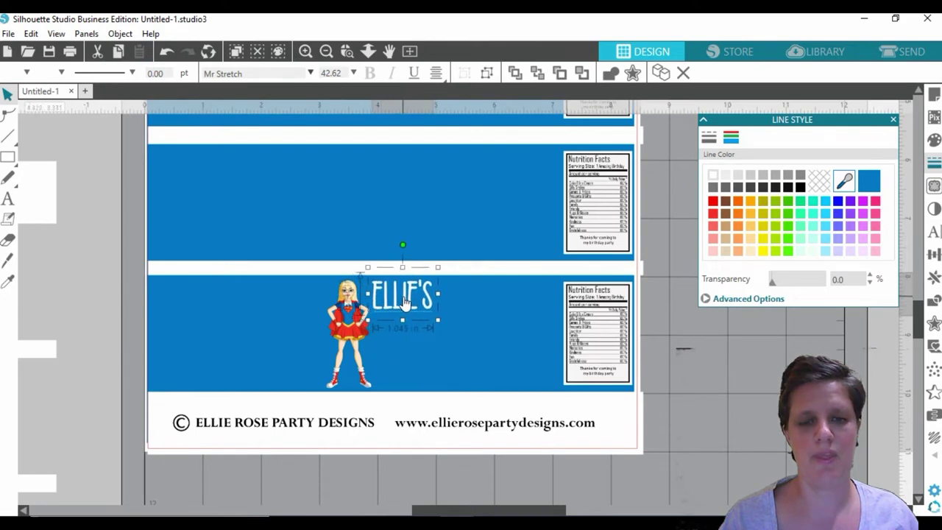
Duplicate the name text, change the copy to 5TH, and align it directly below the name beside Supergirl.
{"action": "right_click", "coordinate": [404, 302]}
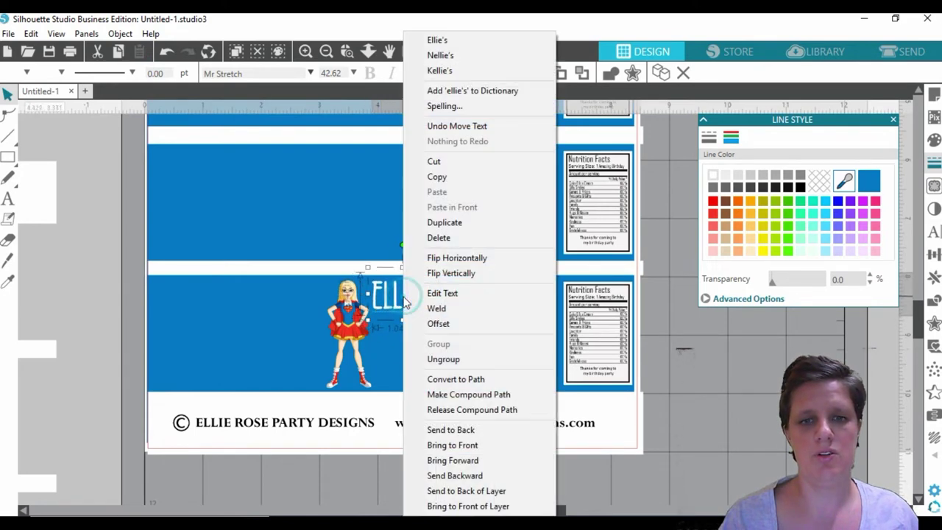
{"action": "left_click", "coordinate": [442, 223]}
{"action": "left_click_drag", "start_coordinate": [427, 307], "coordinate": [766, 372]}
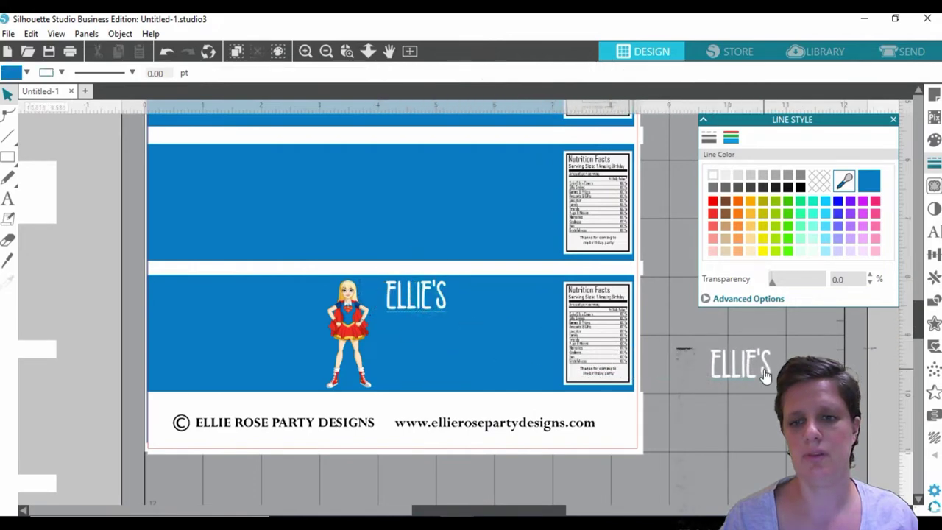
{"action": "key", "text": "ctrl+a"}
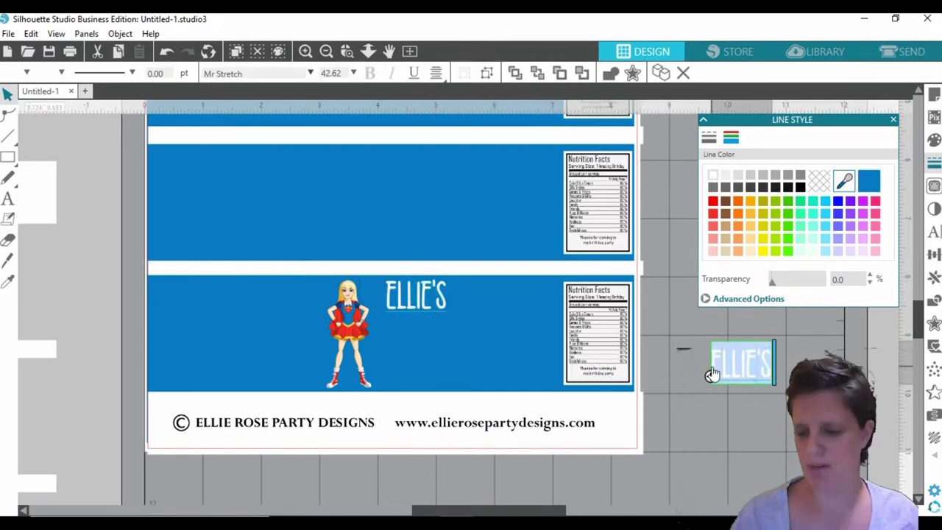
{"action": "type", "text": "5TH"}
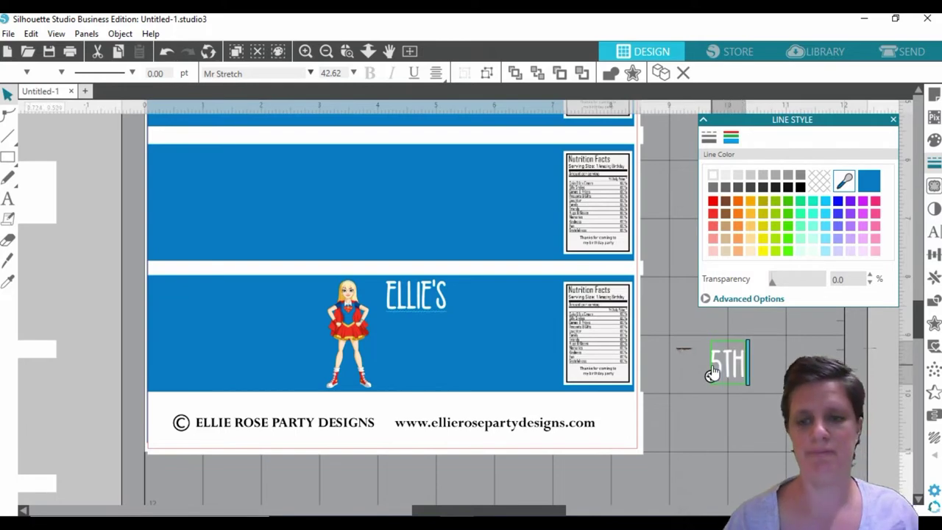
{"action": "left_click", "coordinate": [741, 376]}
{"action": "left_click_drag", "start_coordinate": [740, 375], "coordinate": [401, 339]}
{"action": "key", "text": "Escape"}
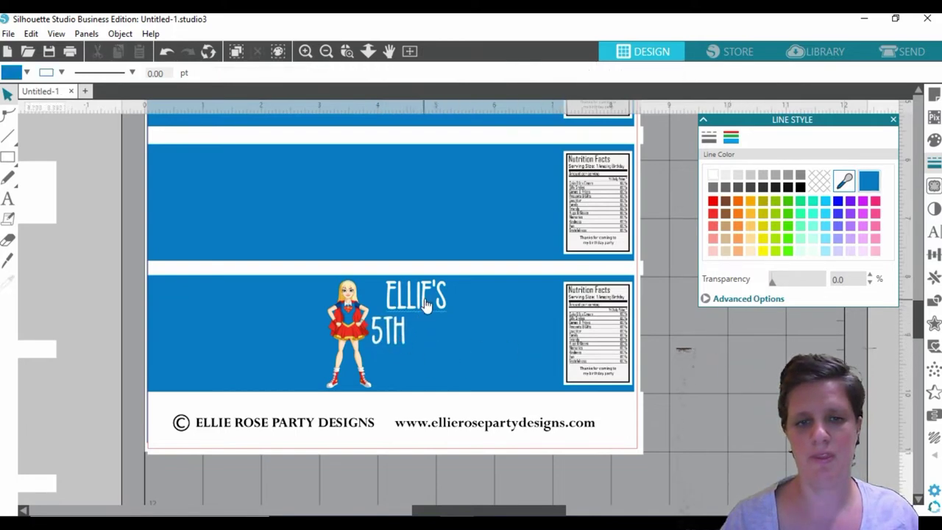
{"action": "left_click_drag", "start_coordinate": [425, 304], "coordinate": [410, 305]}
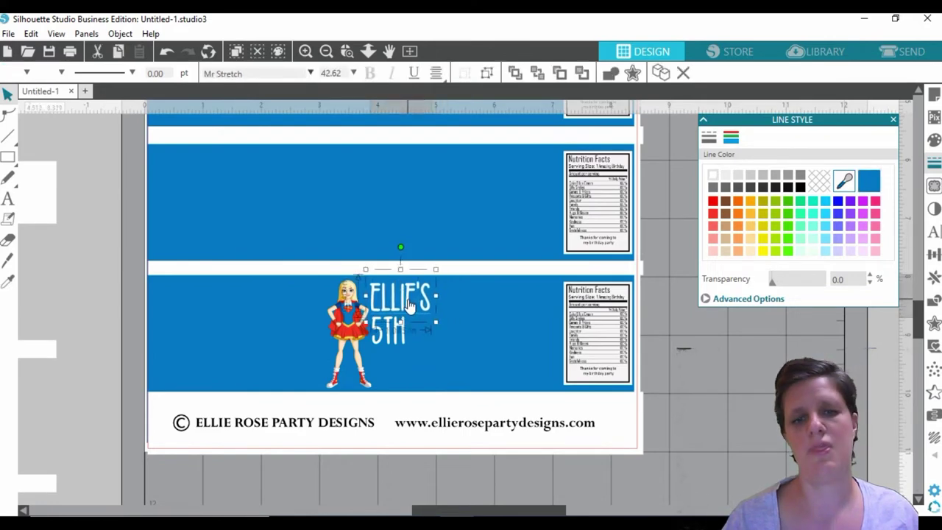
Duplicate the name text again, change the copy to PARTY, and stack it under 5TH with the name aligned above.
{"action": "right_click", "coordinate": [410, 305]}
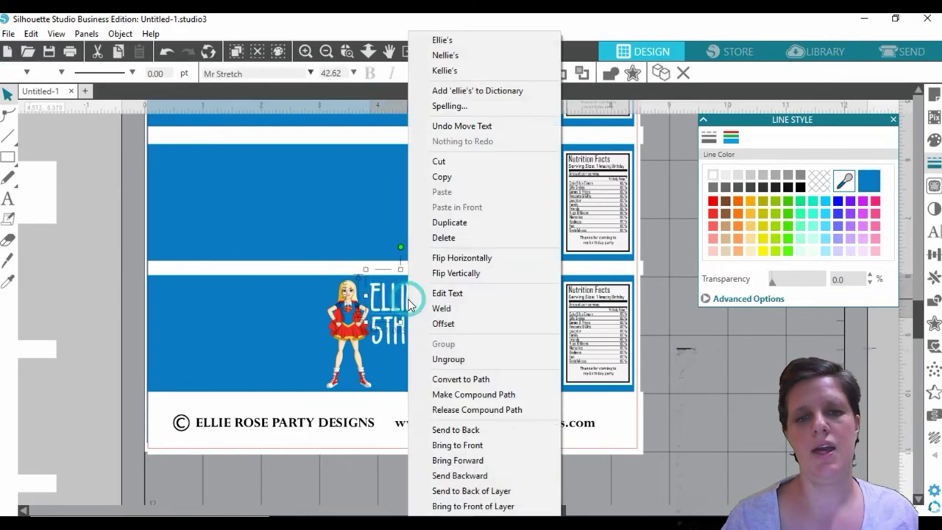
{"action": "left_click", "coordinate": [441, 222]}
{"action": "left_click_drag", "start_coordinate": [433, 310], "coordinate": [710, 371]}
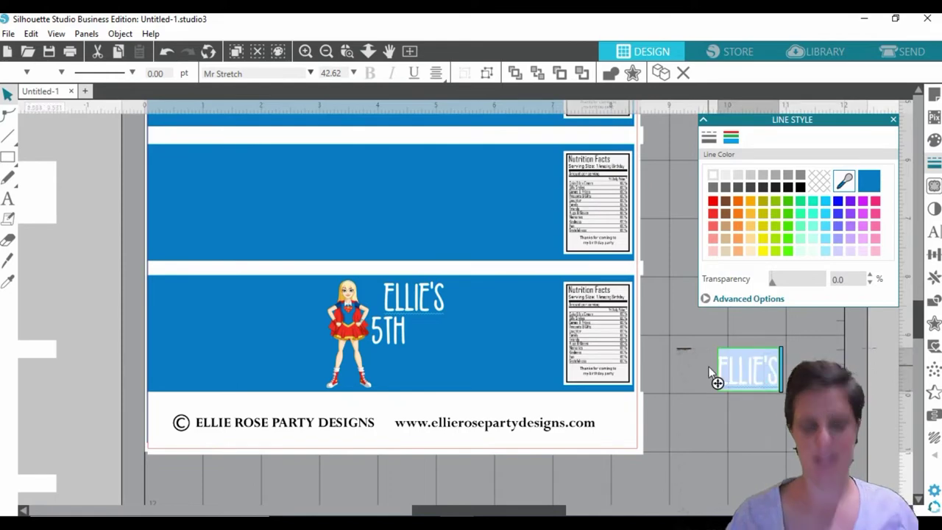
{"action": "type", "text": "PARTY"}
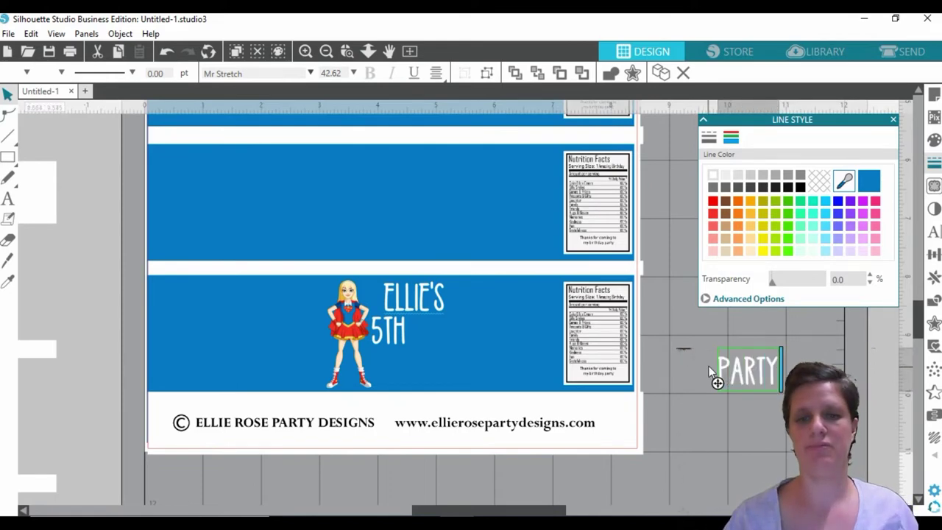
{"action": "left_click", "coordinate": [691, 459]}
{"action": "left_click_drag", "start_coordinate": [760, 368], "coordinate": [413, 364]}
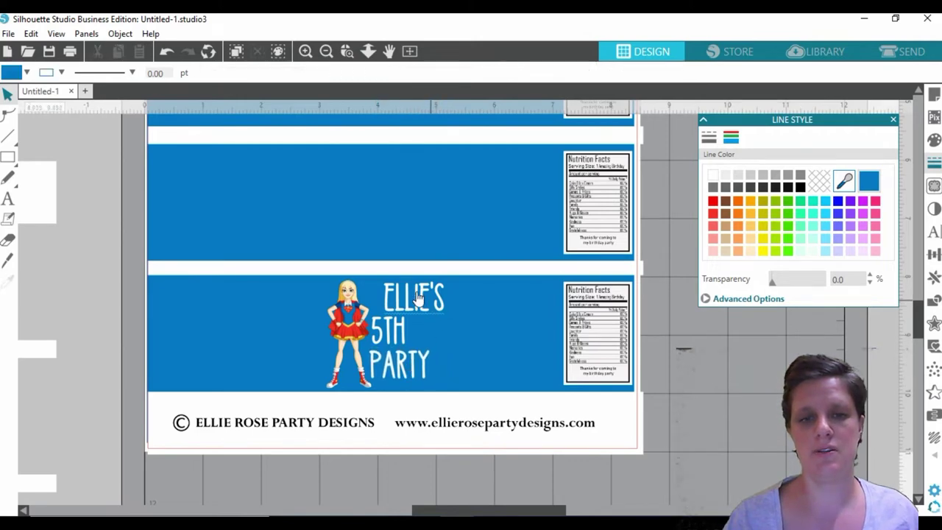
{"action": "left_click_drag", "start_coordinate": [423, 298], "coordinate": [408, 299]}
{"action": "left_click", "coordinate": [729, 417]}
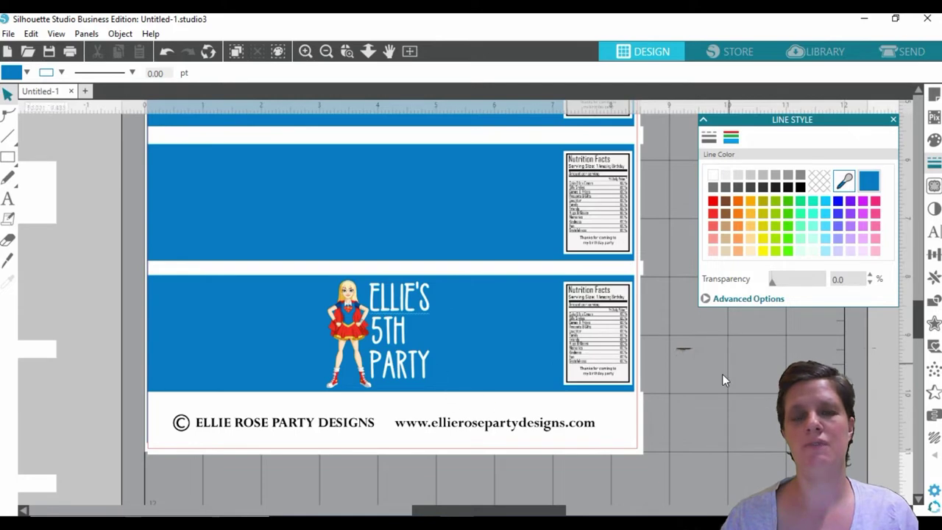
Group the whole label sheet with its Supergirl artwork and text, and shift it slightly down on the page.
{"action": "scroll", "coordinate": [694, 422], "scroll_direction": "up", "scroll_amount": 3}
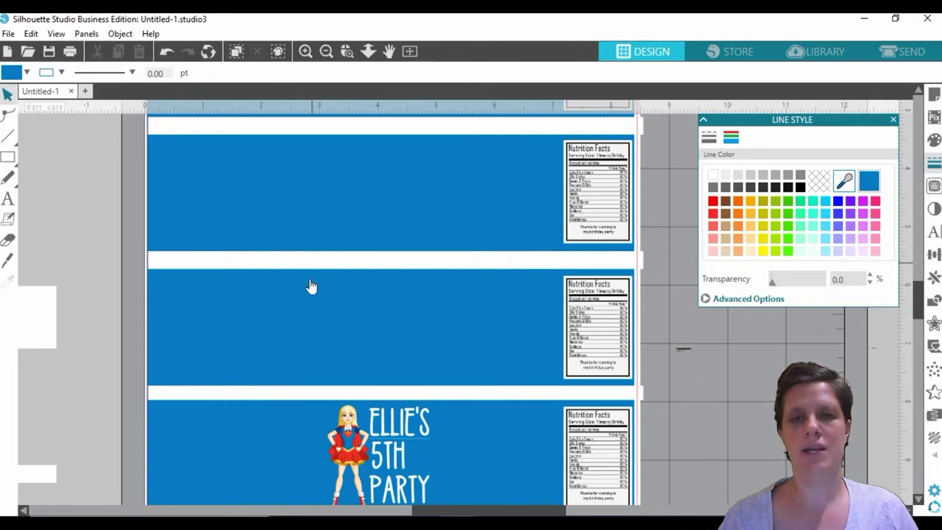
{"action": "scroll", "coordinate": [655, 298], "scroll_direction": "down", "scroll_amount": 3}
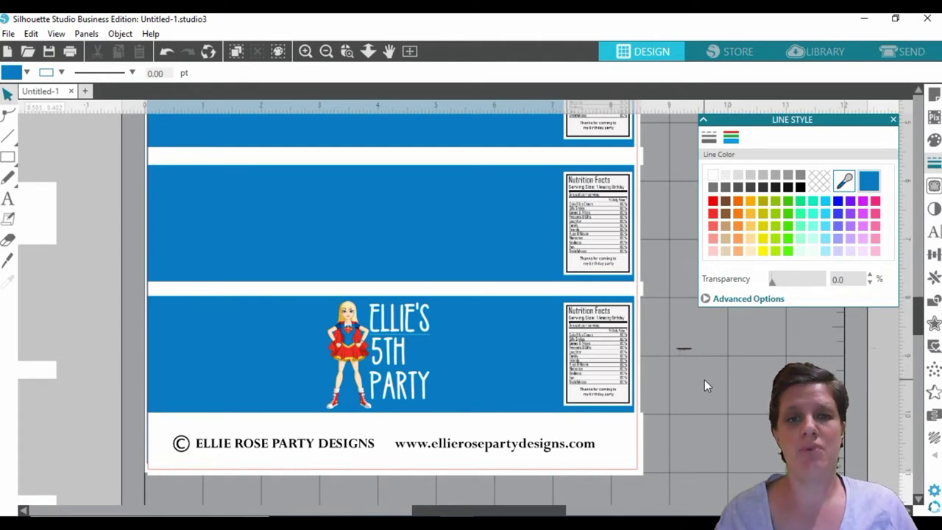
{"action": "left_click", "coordinate": [327, 51]}
{"action": "left_click", "coordinate": [326, 51]}
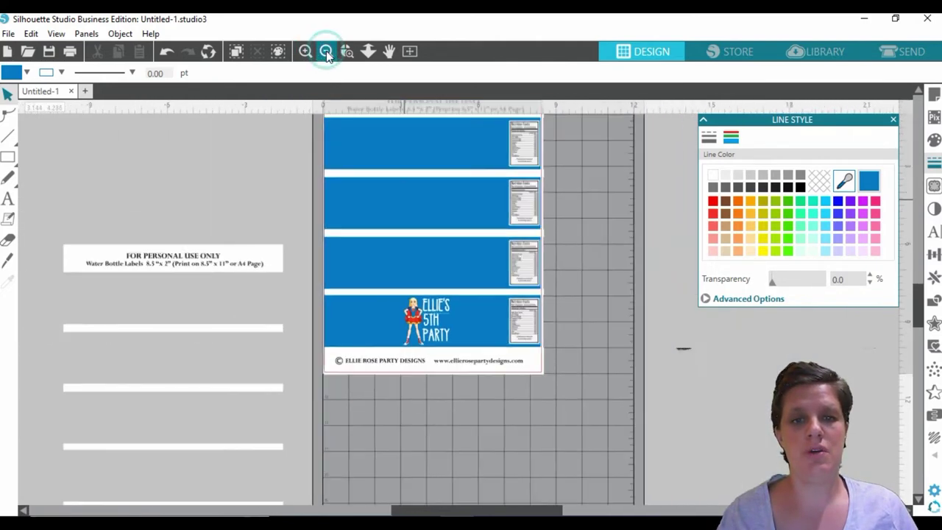
{"action": "left_click", "coordinate": [326, 52]}
{"action": "scroll", "coordinate": [546, 293], "scroll_direction": "up", "scroll_amount": 1}
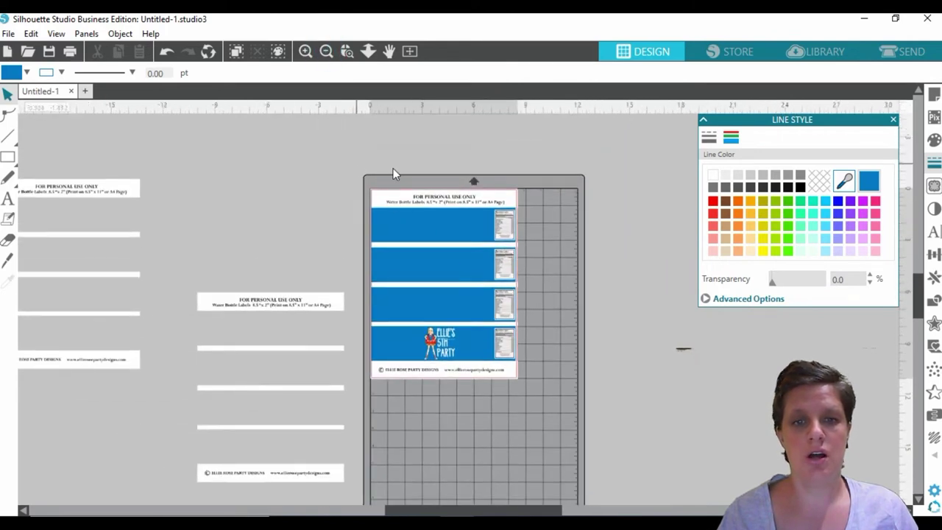
{"action": "left_click_drag", "start_coordinate": [393, 171], "coordinate": [542, 379]}
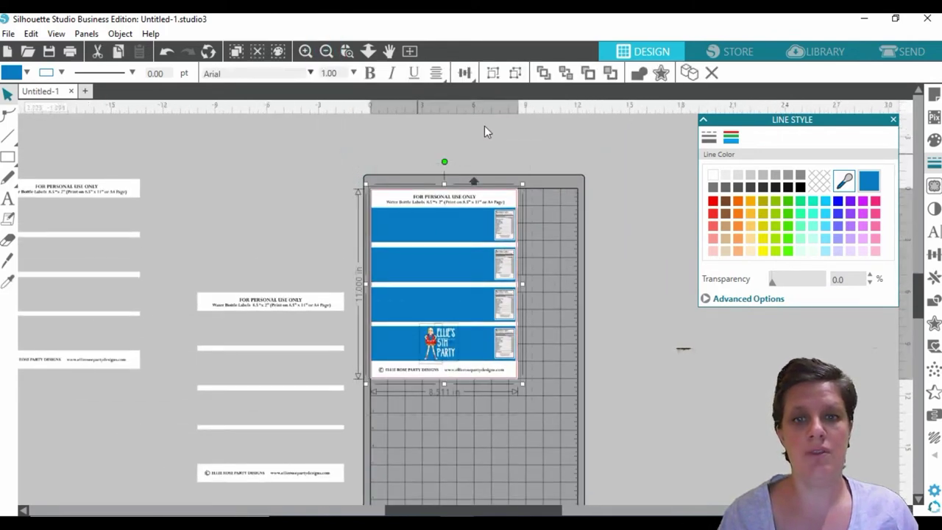
{"action": "left_click", "coordinate": [493, 74]}
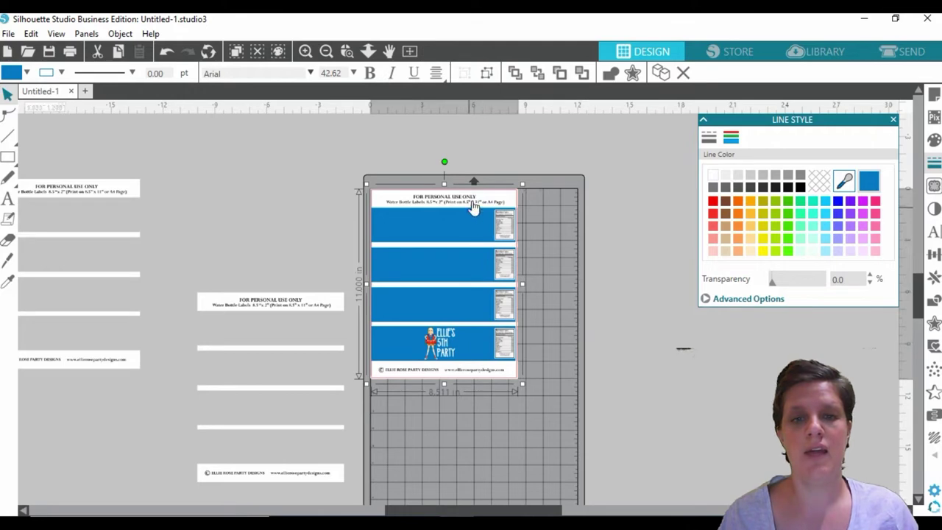
{"action": "left_click_drag", "start_coordinate": [482, 258], "coordinate": [475, 205]}
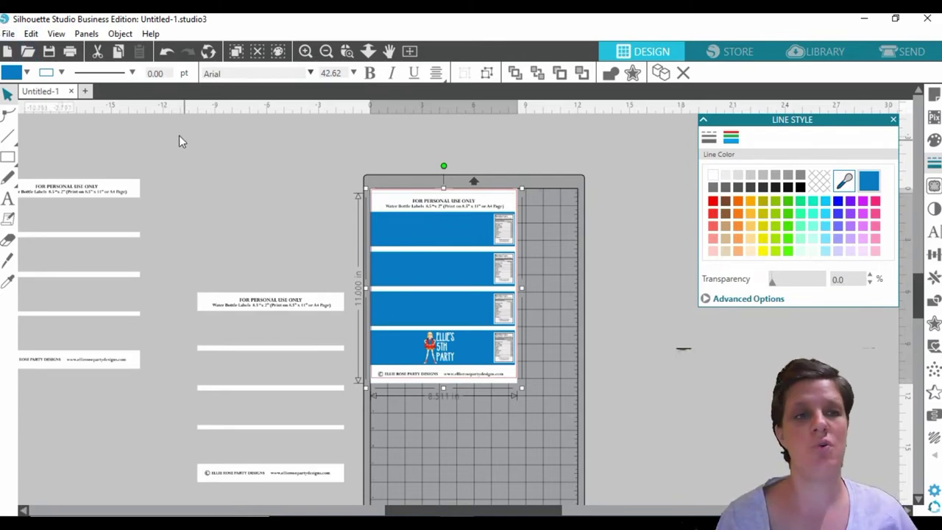
Check the printer selection for the label sheet and close the print settings without printing.
{"action": "left_click", "coordinate": [8, 34]}
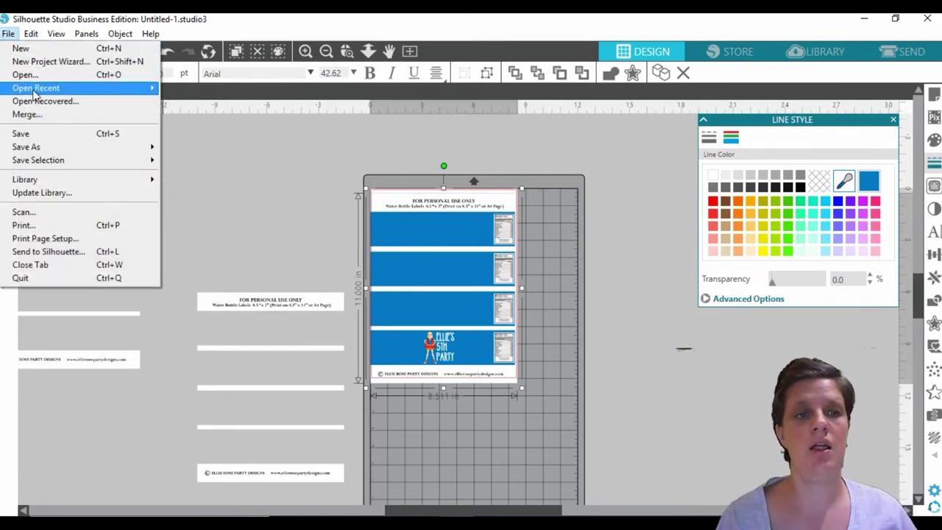
{"action": "left_click", "coordinate": [23, 226]}
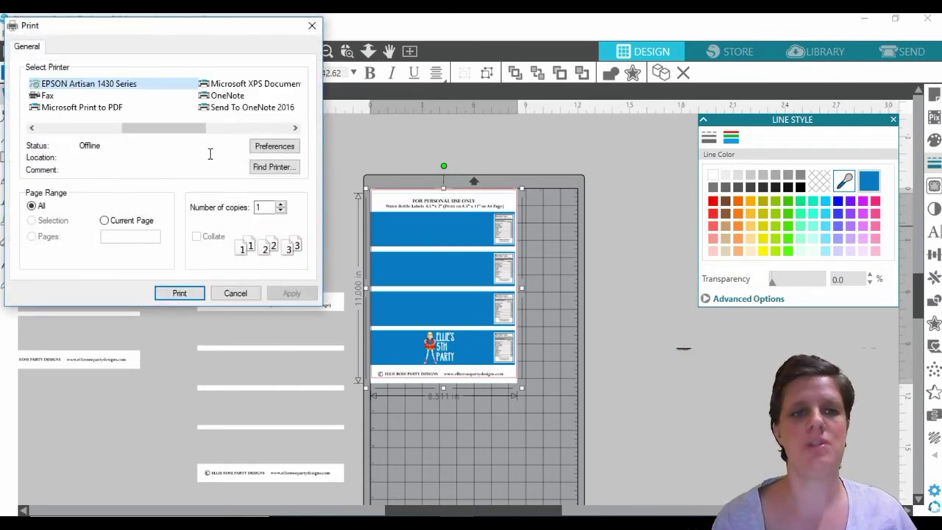
{"action": "left_click", "coordinate": [226, 292]}
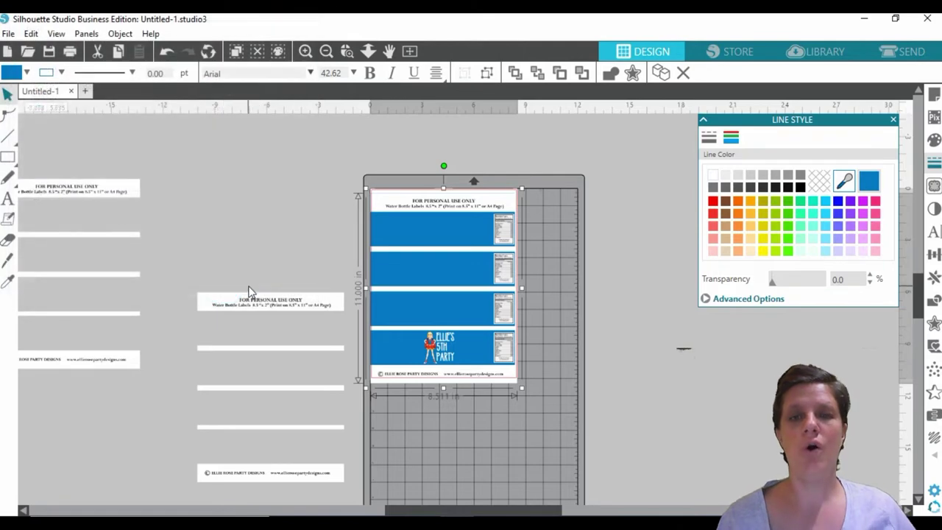
Review the file formats available for saving the design to the hard drive, and leave without saving.
{"action": "scroll", "coordinate": [526, 322], "scroll_direction": "down", "scroll_amount": 3}
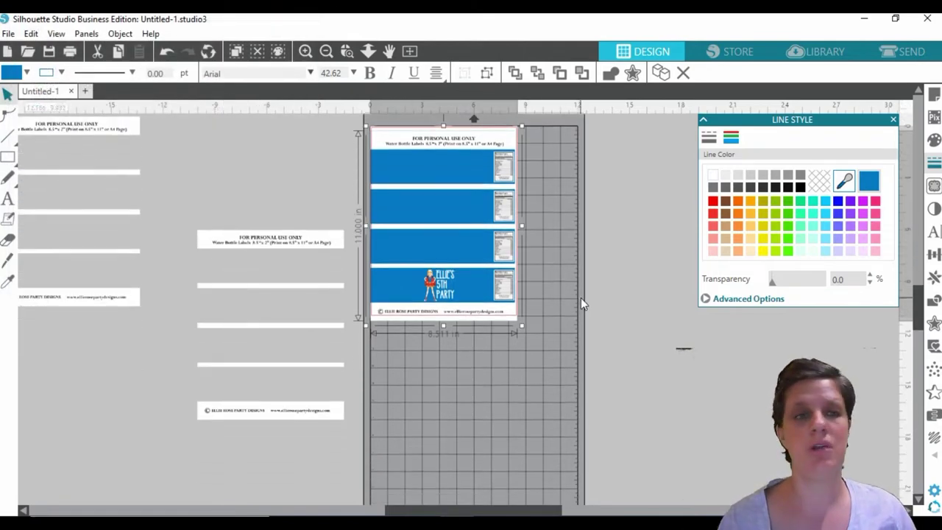
{"action": "left_click", "coordinate": [7, 33]}
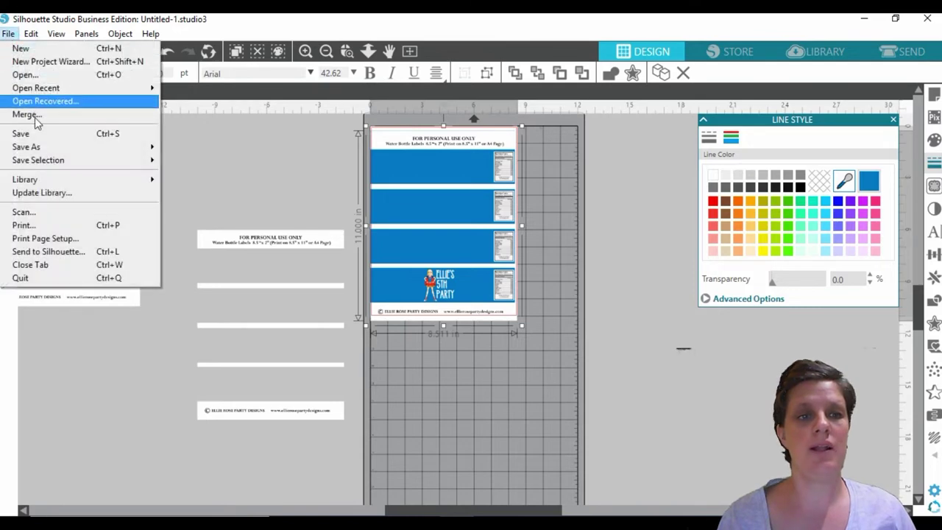
{"action": "mouse_move", "coordinate": [47, 146]}
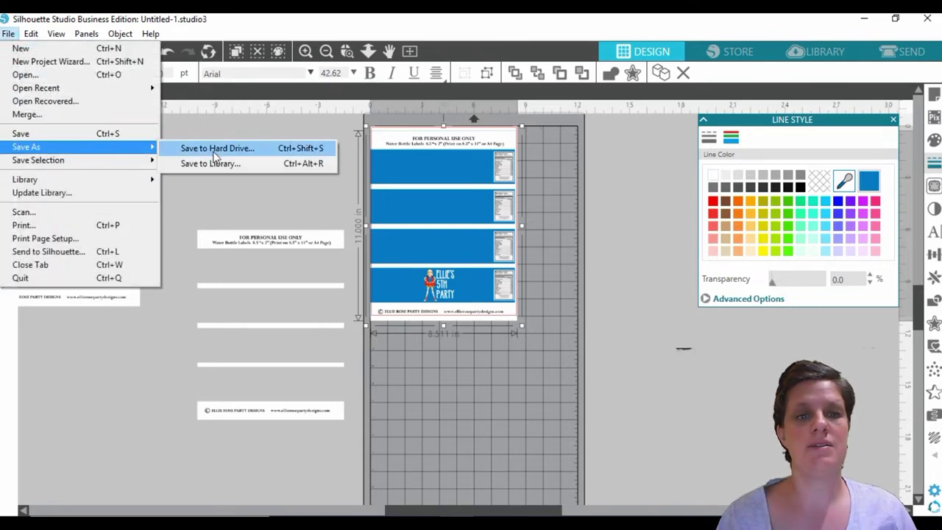
{"action": "left_click", "coordinate": [227, 149]}
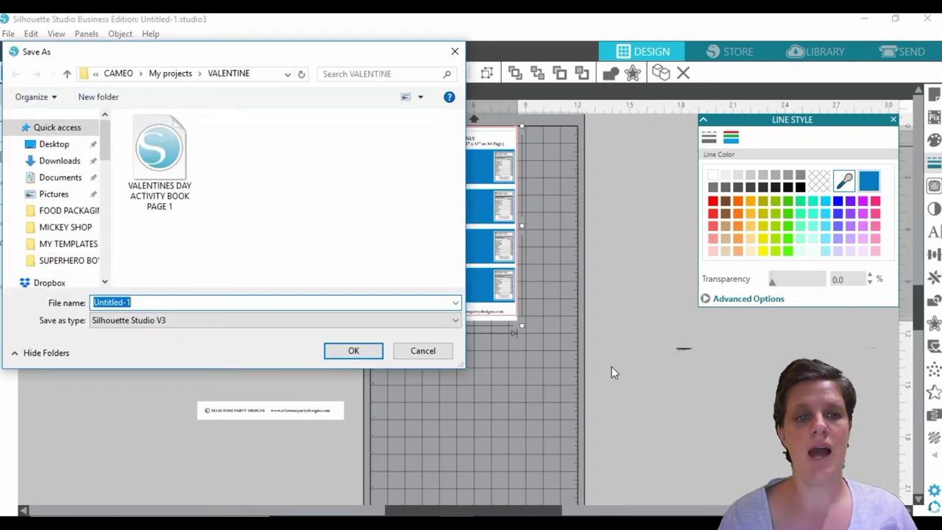
{"action": "left_click", "coordinate": [157, 324]}
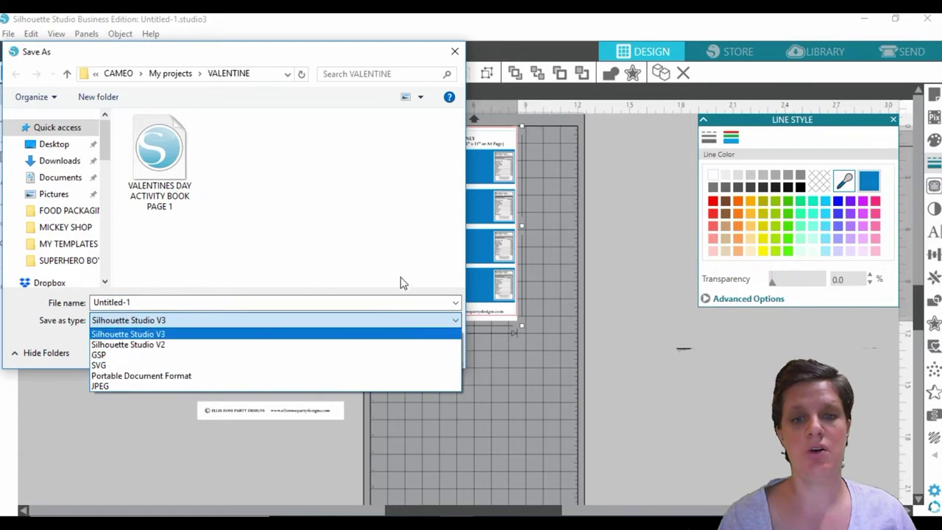
{"action": "left_click", "coordinate": [396, 217]}
{"action": "left_click", "coordinate": [440, 352]}
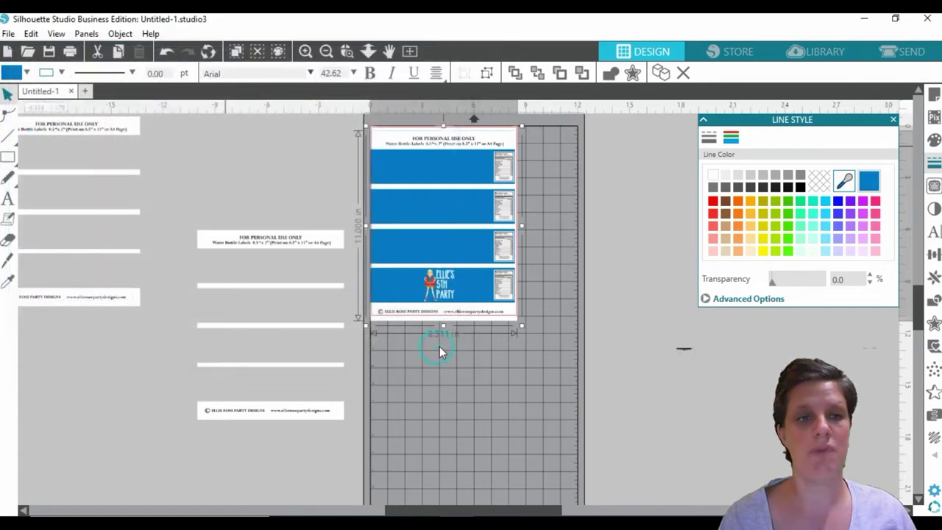
Start printing the label sheet with Microsoft Print to PDF, and cancel before saving the file.
{"action": "left_click", "coordinate": [8, 34]}
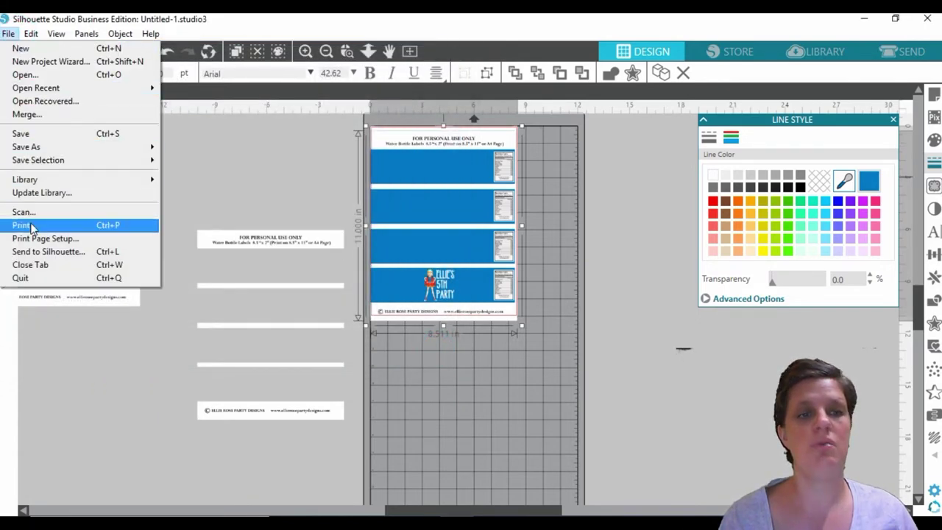
{"action": "left_click", "coordinate": [22, 226]}
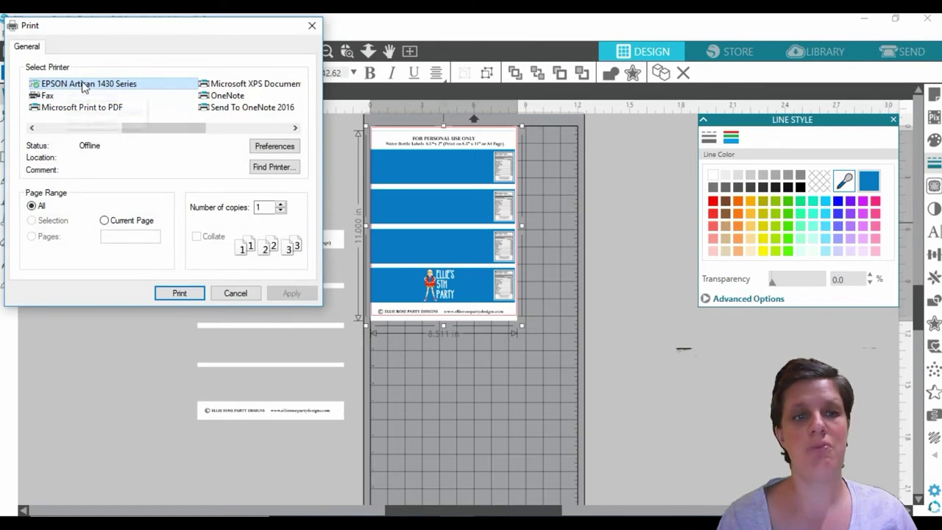
{"action": "left_click", "coordinate": [58, 110]}
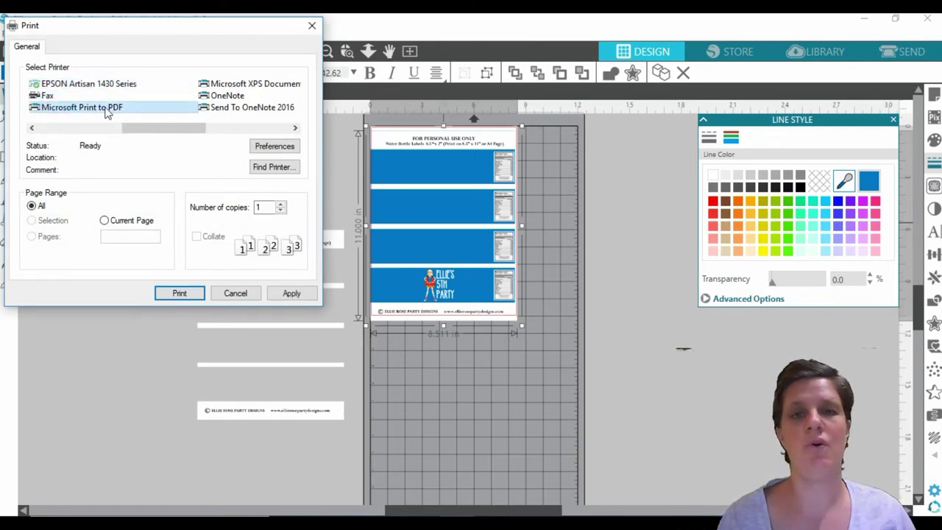
{"action": "left_click", "coordinate": [179, 293]}
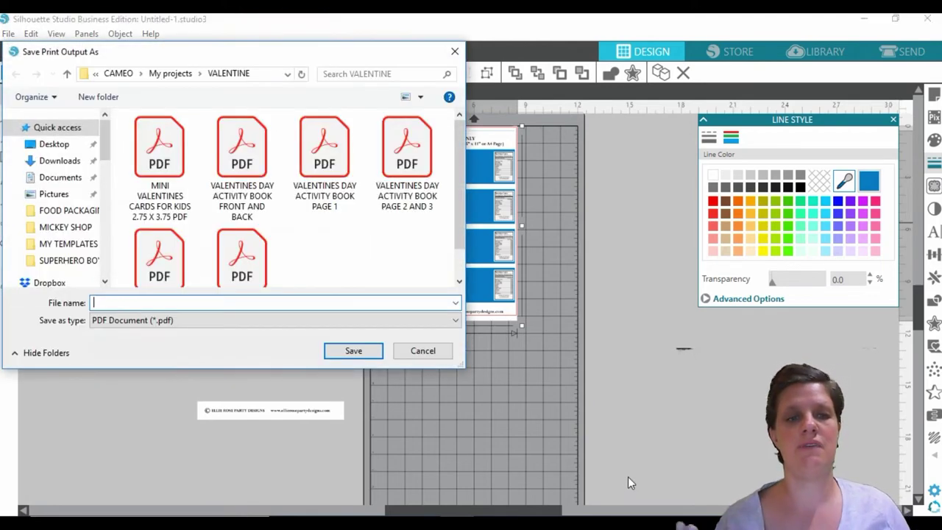
{"action": "left_click", "coordinate": [421, 349]}
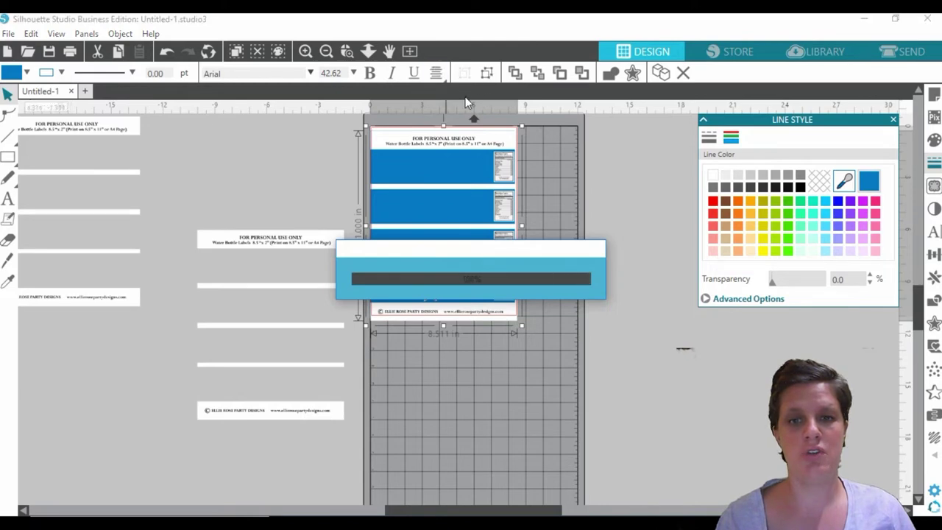
Ungroup the label sheet and move the template overlay with the nutrition panels off the cutting mat.
{"action": "left_click", "coordinate": [489, 77]}
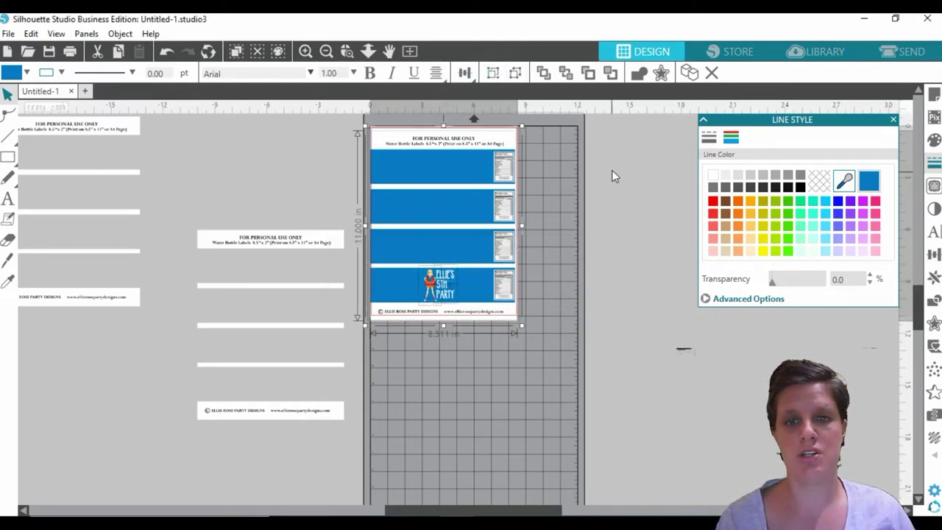
{"action": "left_click_drag", "start_coordinate": [496, 157], "coordinate": [492, 139]}
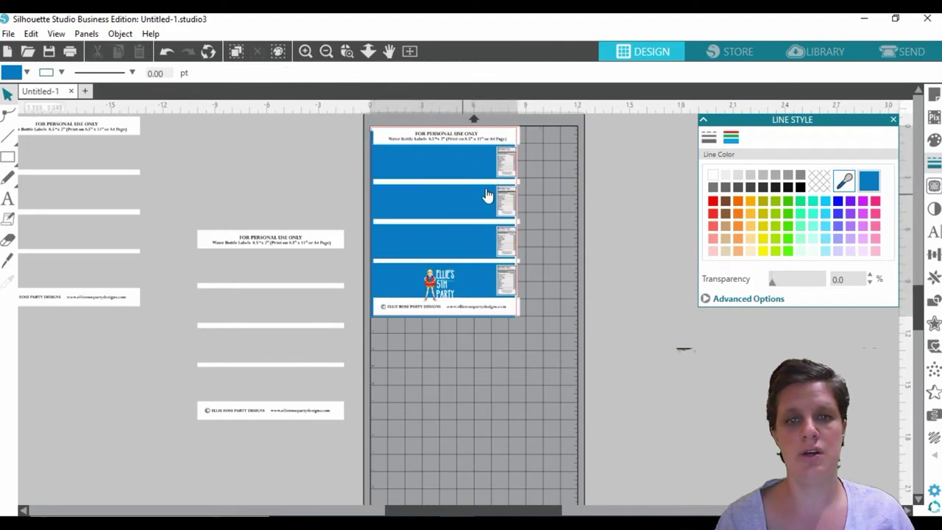
{"action": "left_click", "coordinate": [306, 50]}
{"action": "left_click", "coordinate": [306, 51]}
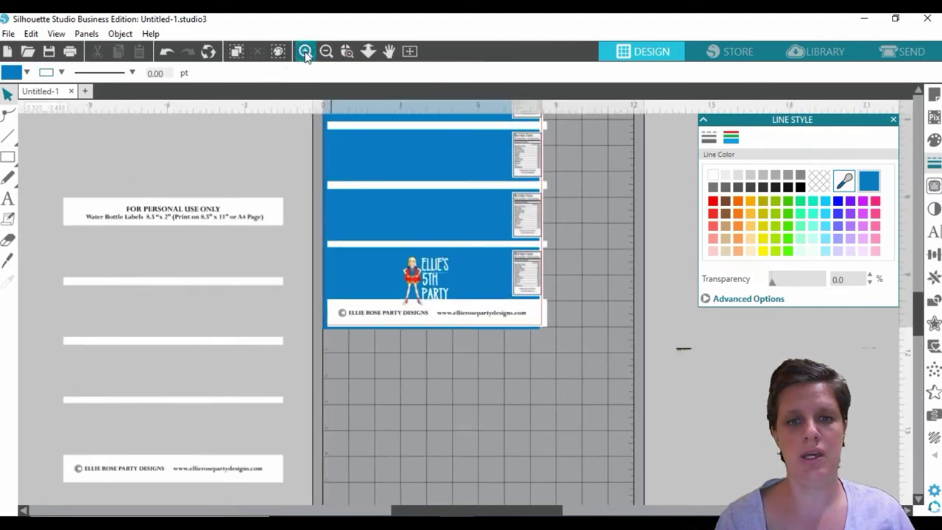
{"action": "left_click", "coordinate": [305, 50]}
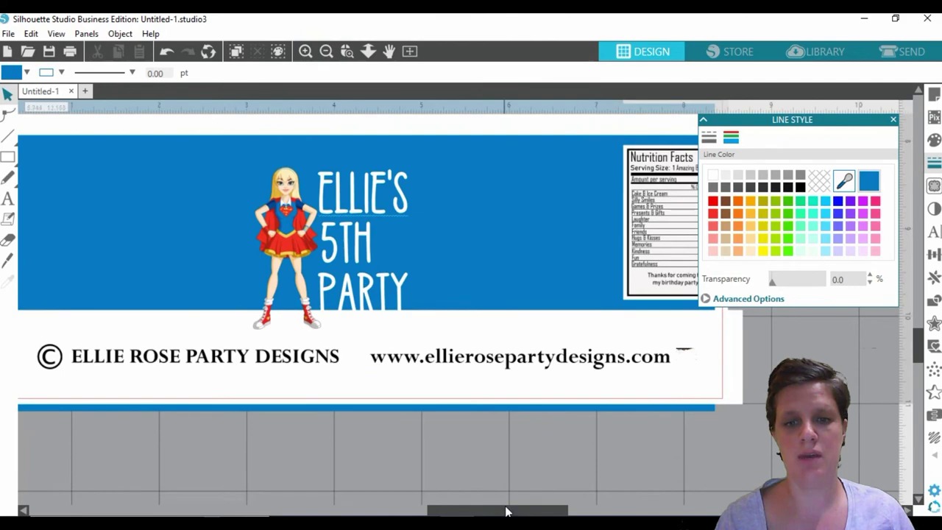
{"action": "left_click_drag", "start_coordinate": [506, 510], "coordinate": [524, 510]}
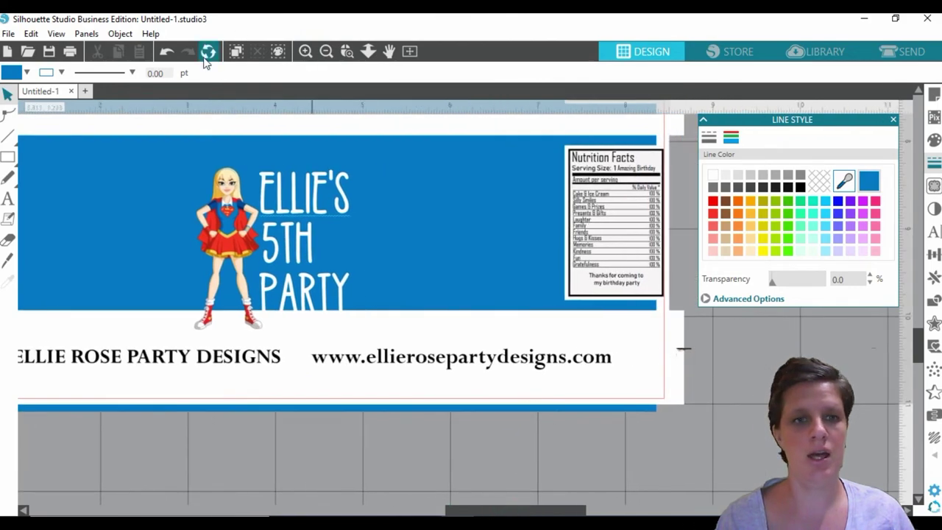
{"action": "left_click", "coordinate": [326, 50]}
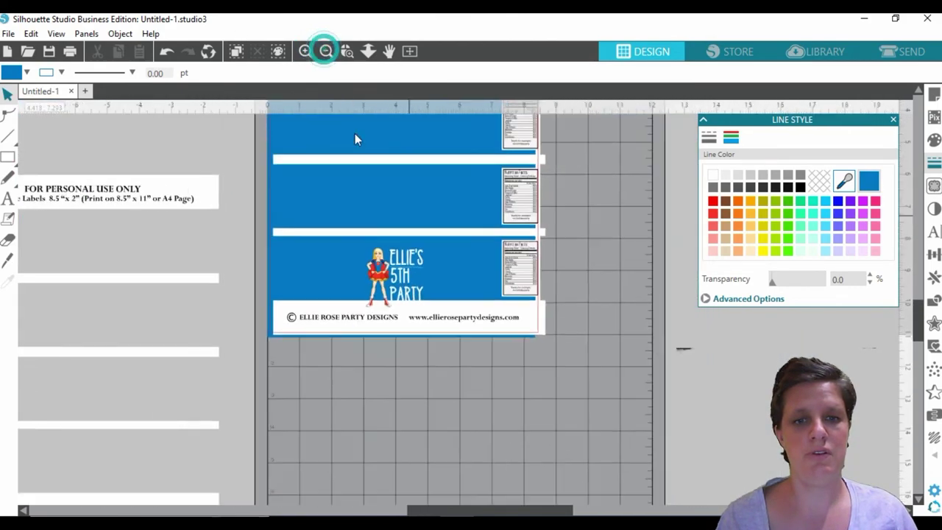
{"action": "left_click_drag", "start_coordinate": [469, 312], "coordinate": [610, 351]}
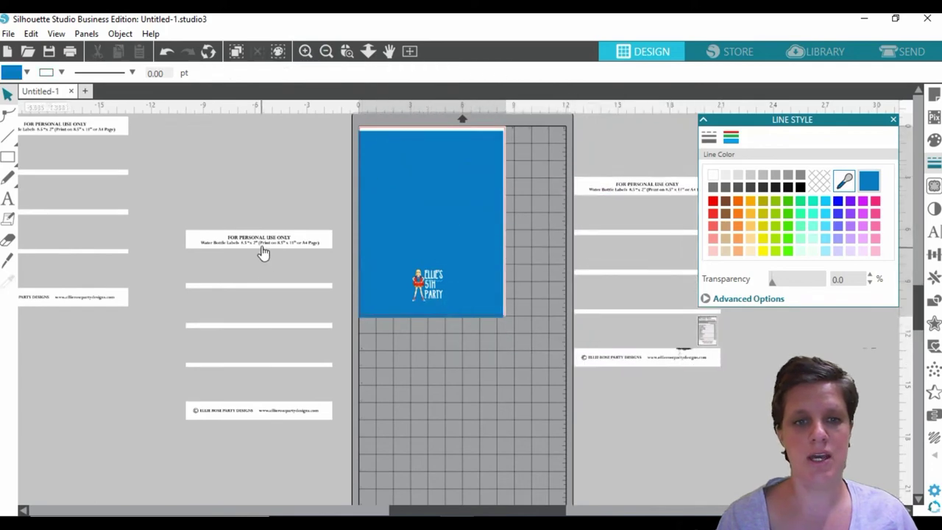
Bring the spare label template without nutrition panels to the front and align it over the blue page.
{"action": "left_click_drag", "start_coordinate": [263, 253], "coordinate": [477, 172]}
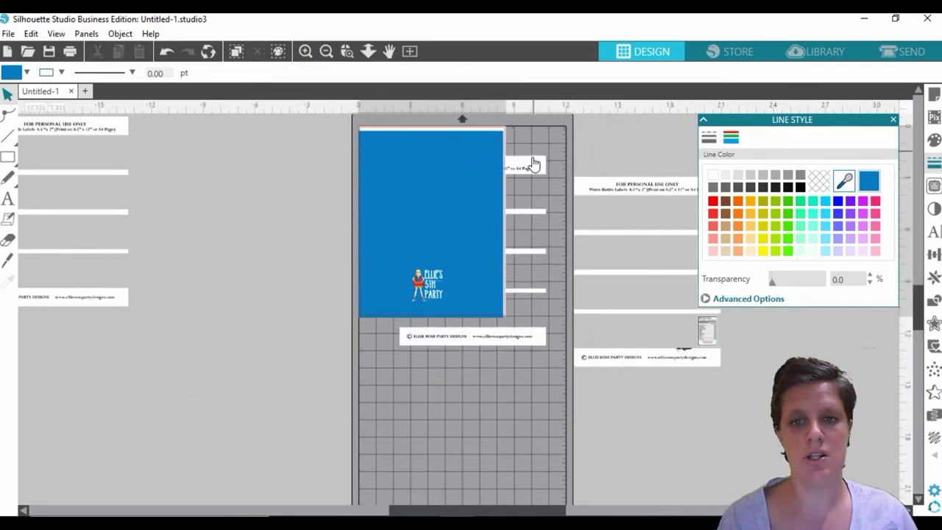
{"action": "right_click", "coordinate": [534, 162]}
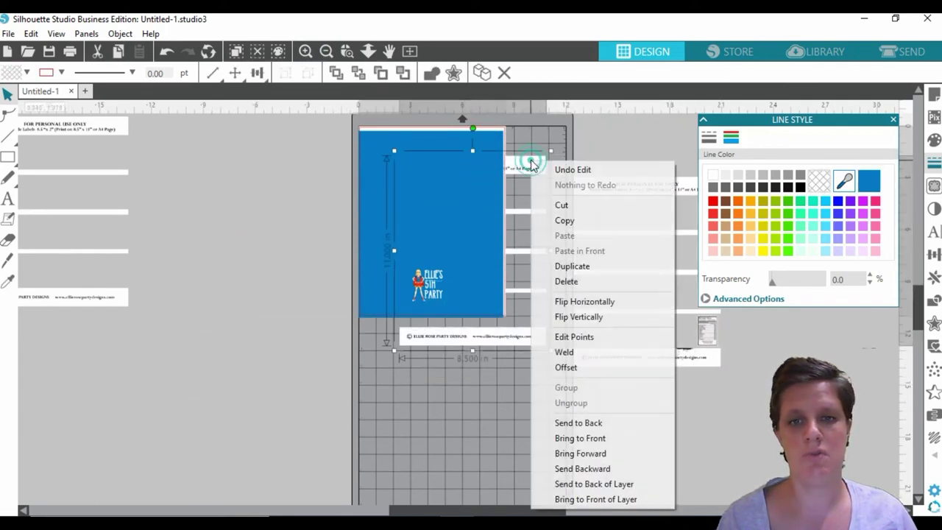
{"action": "left_click", "coordinate": [581, 438]}
{"action": "left_click_drag", "start_coordinate": [528, 169], "coordinate": [488, 141]}
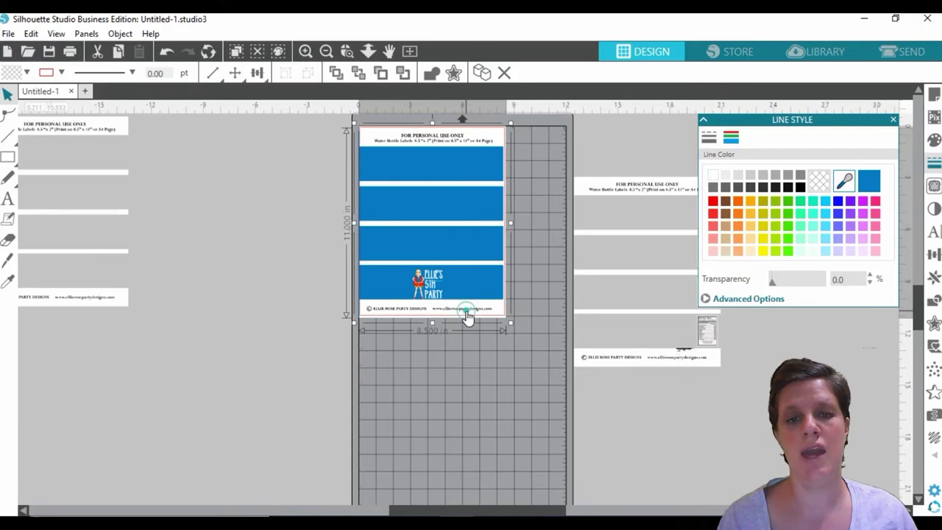
{"action": "key", "text": "Down"}
{"action": "key", "text": "Down"}
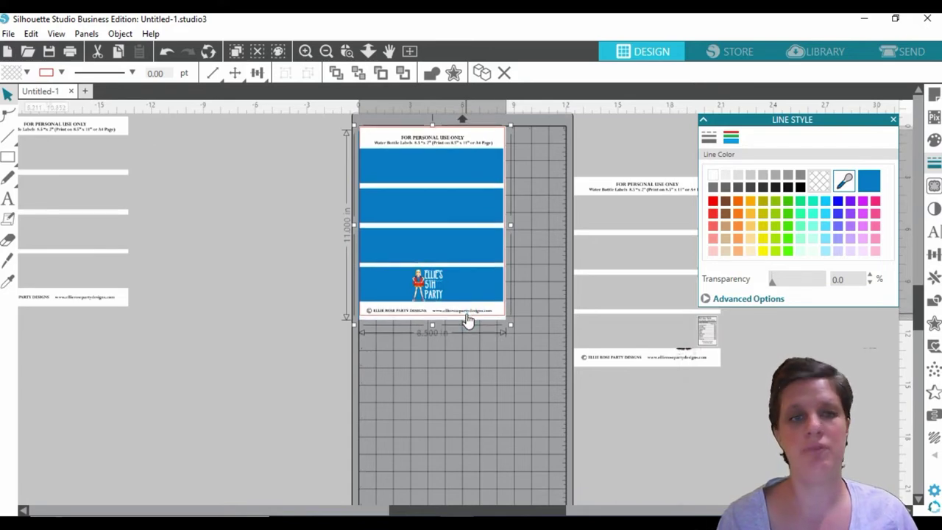
Draw a long horizontal rectangle about 7.26 in wide and 0.45 in high beside the bottom label.
{"action": "left_click", "coordinate": [305, 51]}
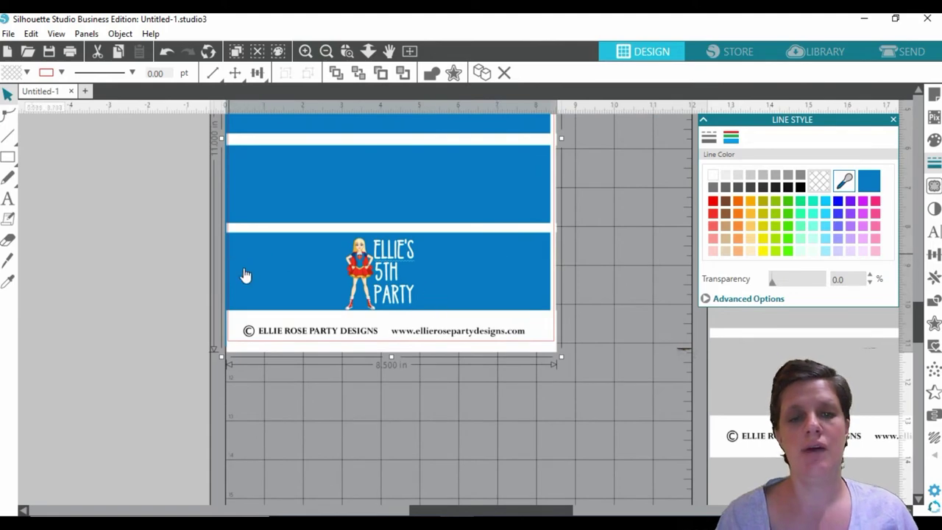
{"action": "left_click", "coordinate": [422, 417]}
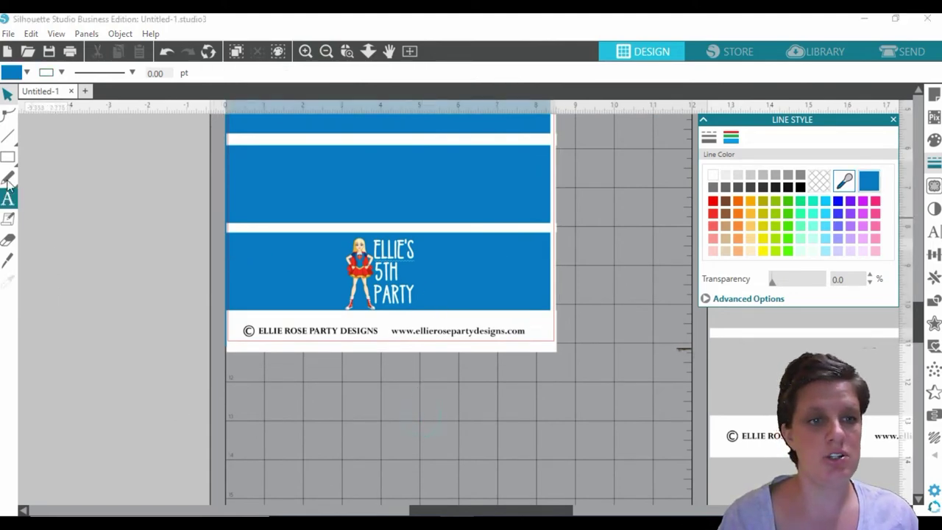
{"action": "left_click", "coordinate": [30, 161]}
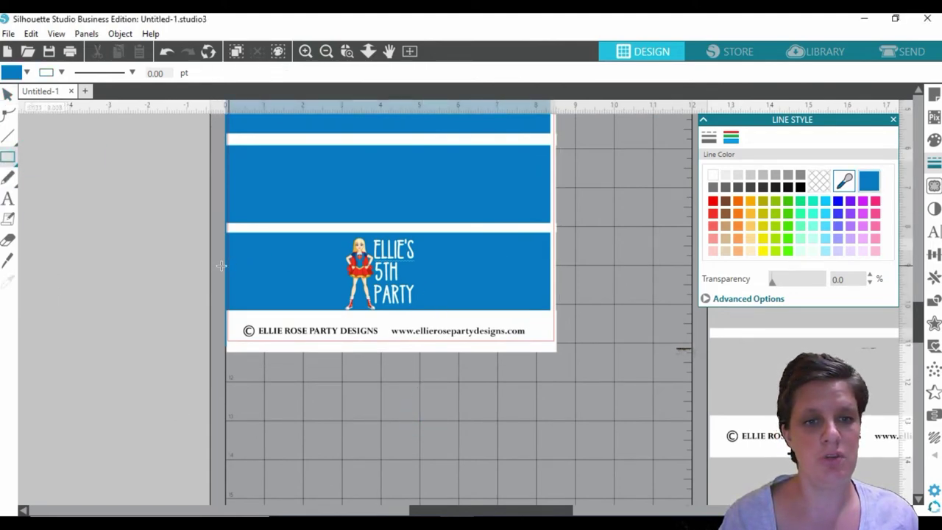
{"action": "left_click_drag", "start_coordinate": [221, 262], "coordinate": [100, 277]}
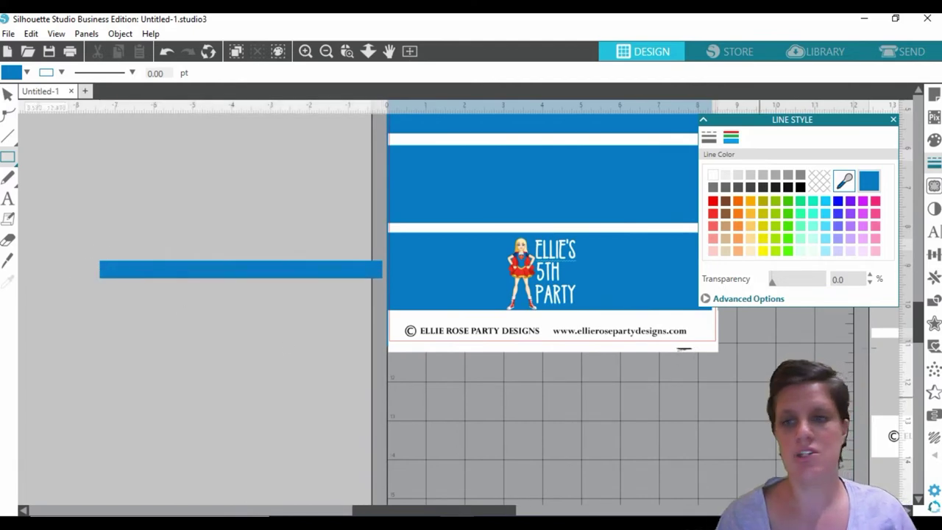
Set the rectangle's line and fill colors to the red sampled from Supergirl's outfit.
{"action": "left_click", "coordinate": [854, 184]}
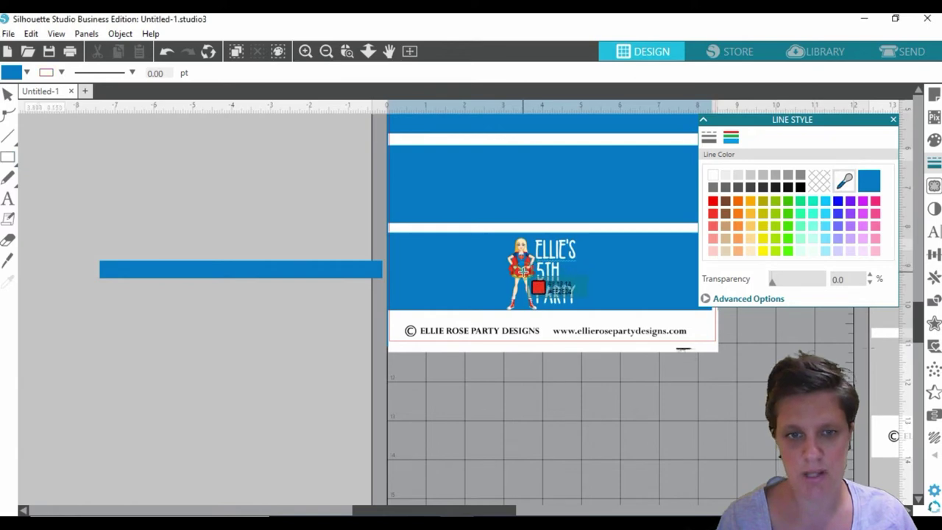
{"action": "left_click", "coordinate": [539, 286]}
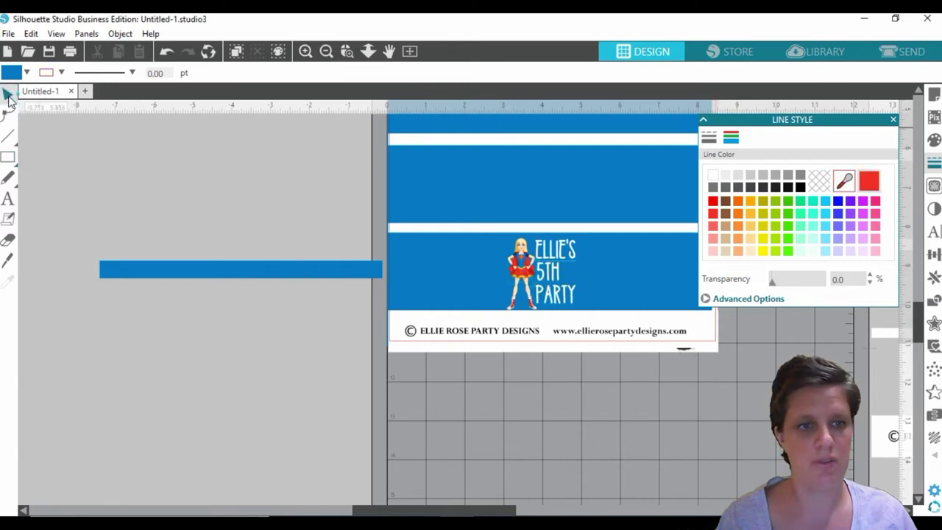
{"action": "left_click", "coordinate": [229, 271]}
{"action": "left_click", "coordinate": [845, 181]}
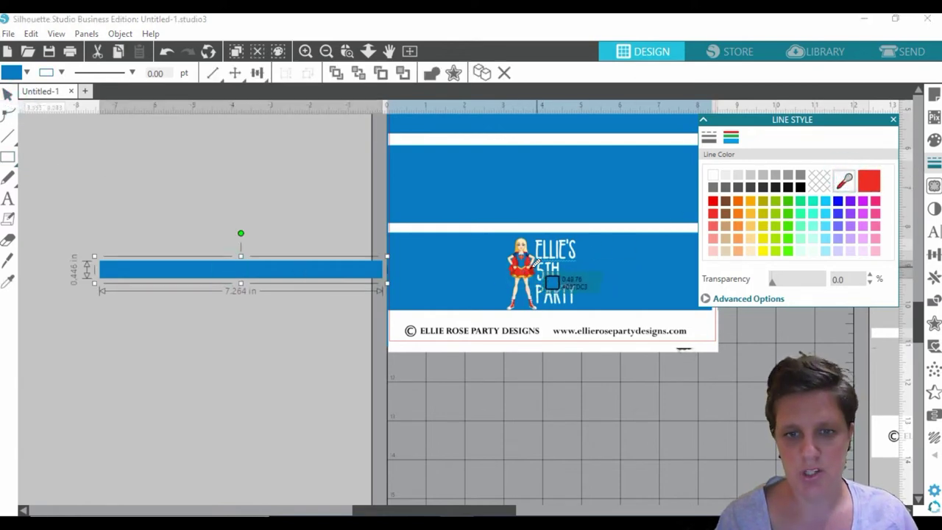
{"action": "left_click", "coordinate": [934, 139]}
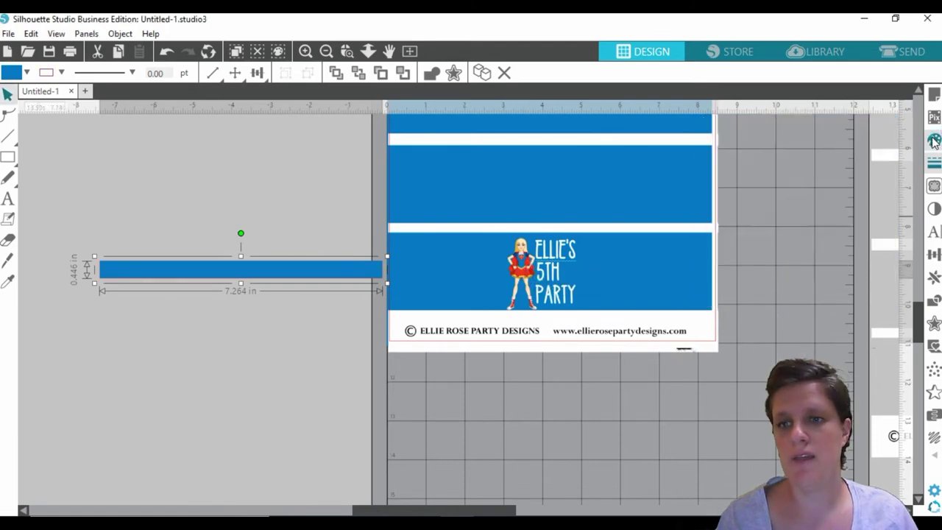
{"action": "left_click", "coordinate": [248, 330]}
Move the red band over the bottom label and stretch it to the label's full width, about 0.51 in high.
{"action": "left_click_drag", "start_coordinate": [332, 273], "coordinate": [625, 276]}
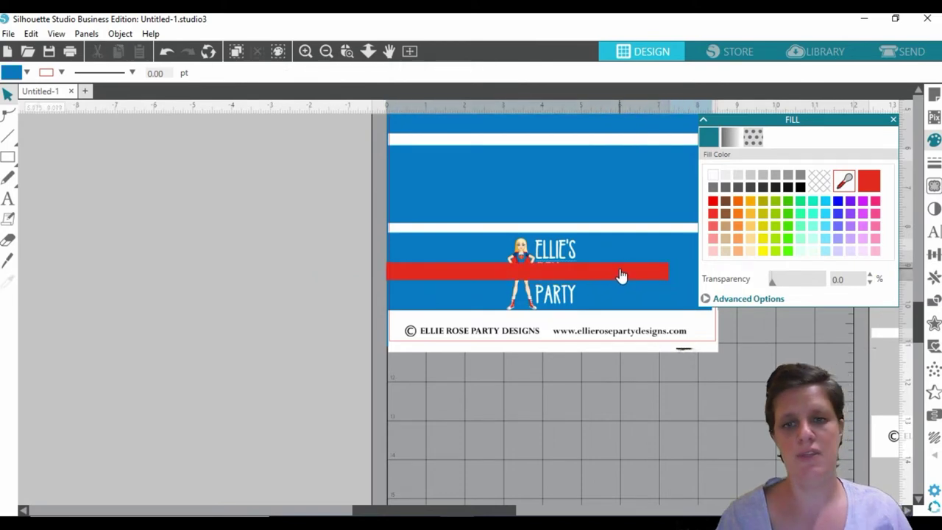
{"action": "left_click", "coordinate": [623, 274]}
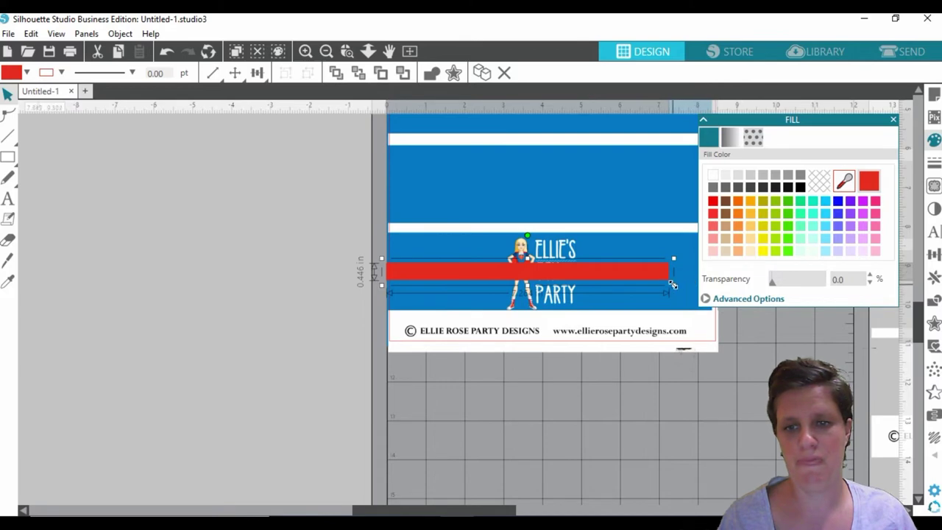
{"action": "left_click_drag", "start_coordinate": [673, 285], "coordinate": [724, 284]}
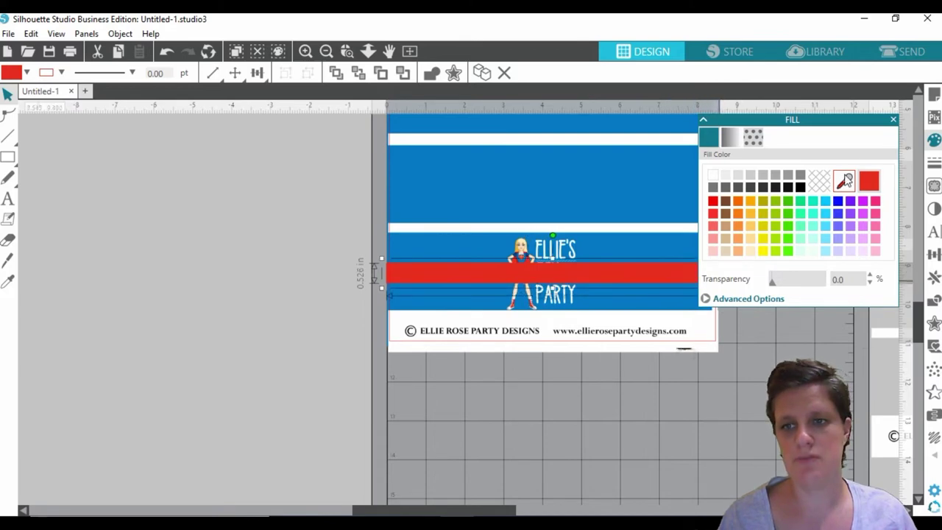
{"action": "left_click_drag", "start_coordinate": [847, 121], "coordinate": [882, 114]}
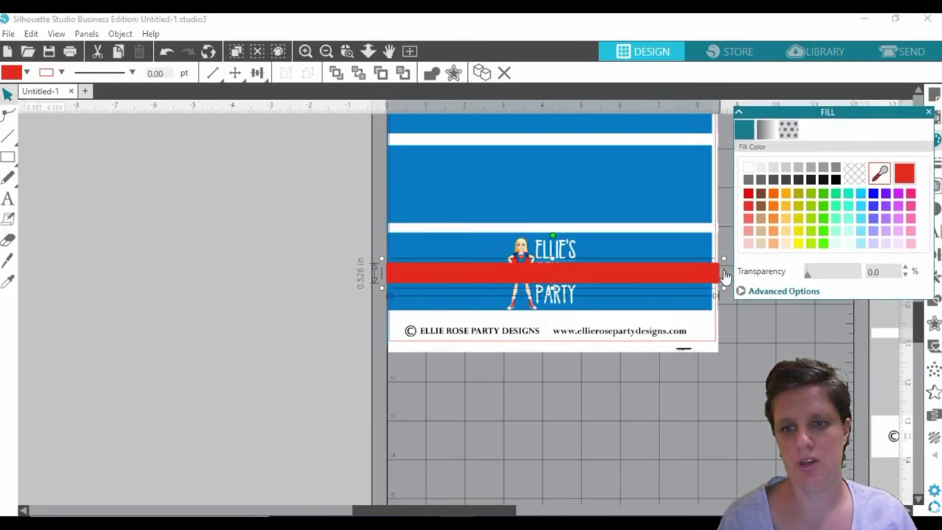
{"action": "left_click_drag", "start_coordinate": [725, 287], "coordinate": [719, 288]}
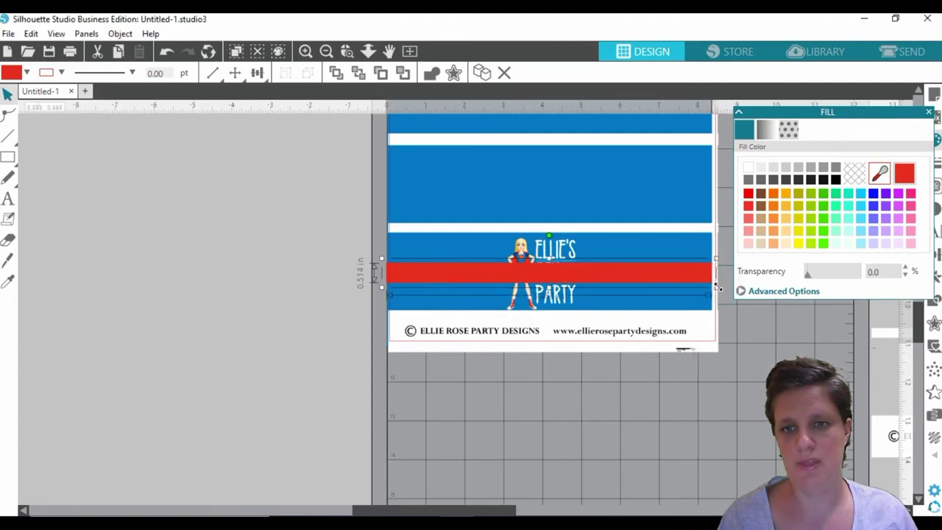
Nudge the label template and the red band slightly upward around the bottom label.
{"action": "mouse_move", "coordinate": [696, 333]}
{"action": "left_mouse_down"}
{"action": "mouse_move", "coordinate": [686, 323]}
{"action": "mouse_move", "coordinate": [697, 325]}
{"action": "left_mouse_up"}
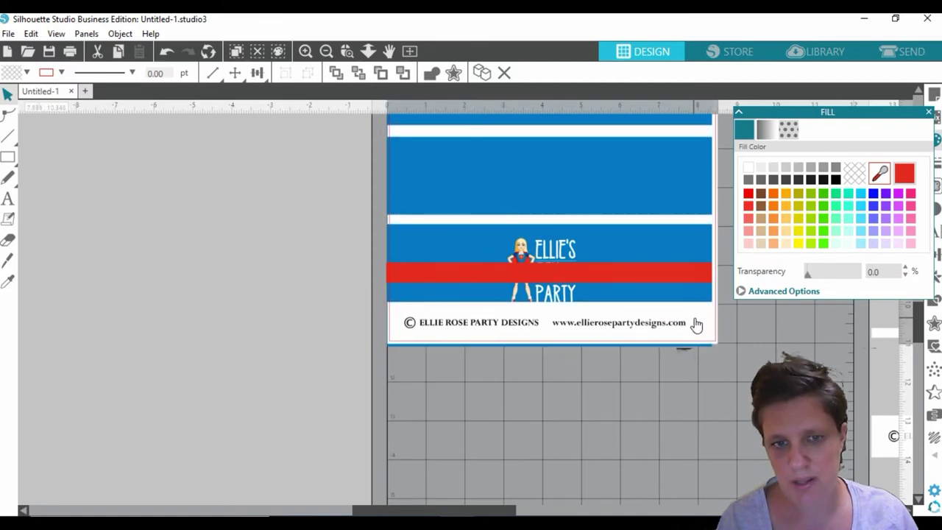
{"action": "left_click", "coordinate": [685, 184]}
{"action": "left_click_drag", "start_coordinate": [684, 184], "coordinate": [686, 191]}
{"action": "left_click_drag", "start_coordinate": [655, 276], "coordinate": [658, 274]}
Send the red band backward one level in the stacking order.
{"action": "right_click", "coordinate": [658, 271]}
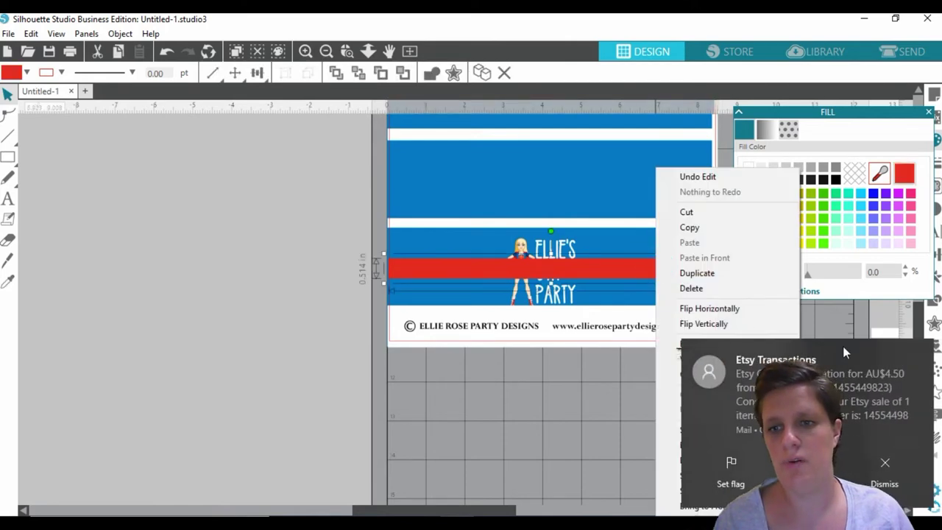
{"action": "left_click", "coordinate": [923, 353]}
{"action": "right_click", "coordinate": [665, 270]}
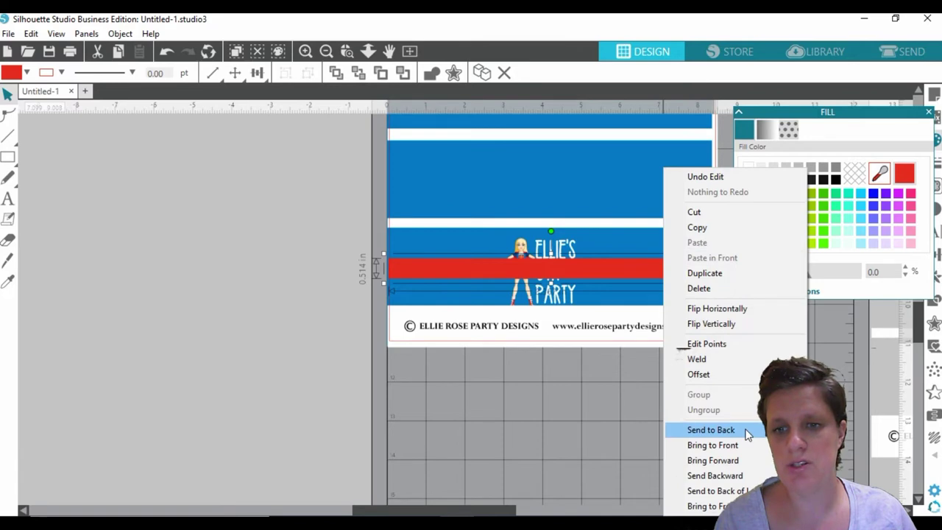
{"action": "left_click", "coordinate": [740, 476]}
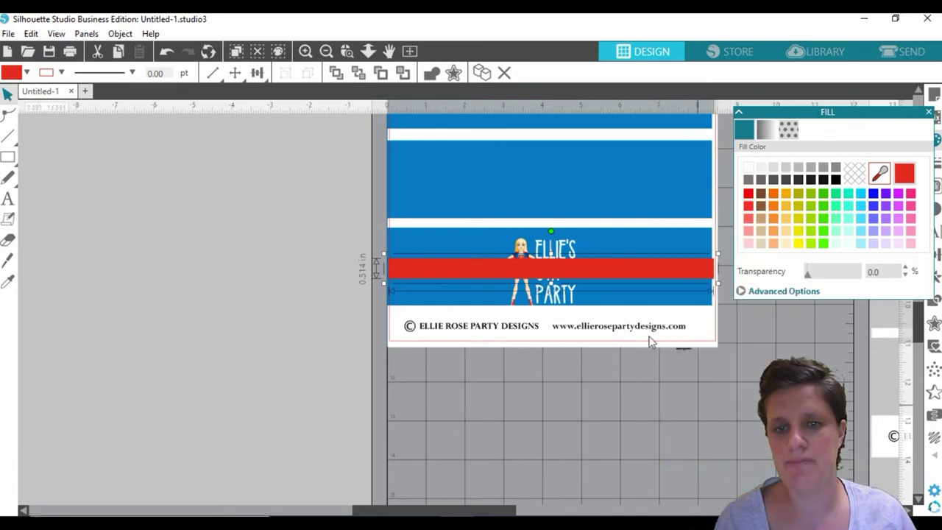
Move the template overlay aside from the blue page and bring the Supergirl figure to the front.
{"action": "left_click", "coordinate": [523, 249]}
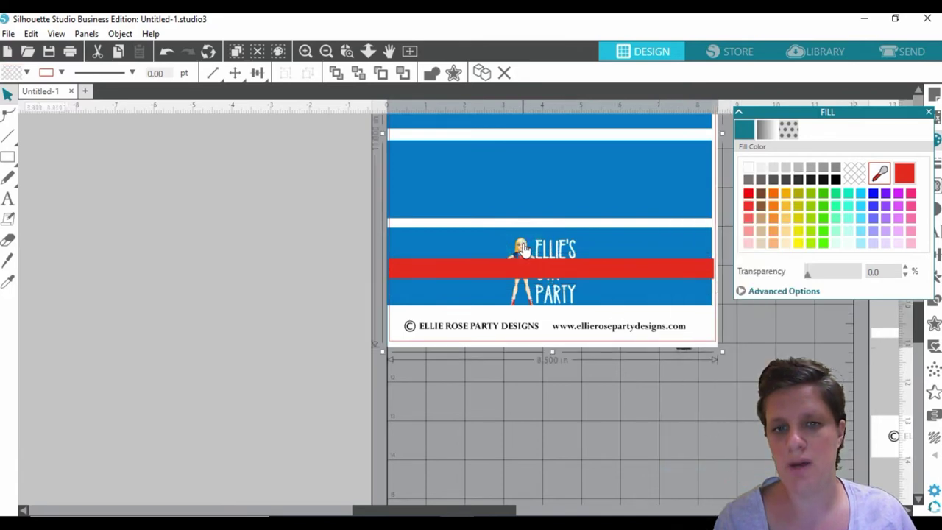
{"action": "left_click_drag", "start_coordinate": [563, 326], "coordinate": [336, 321]}
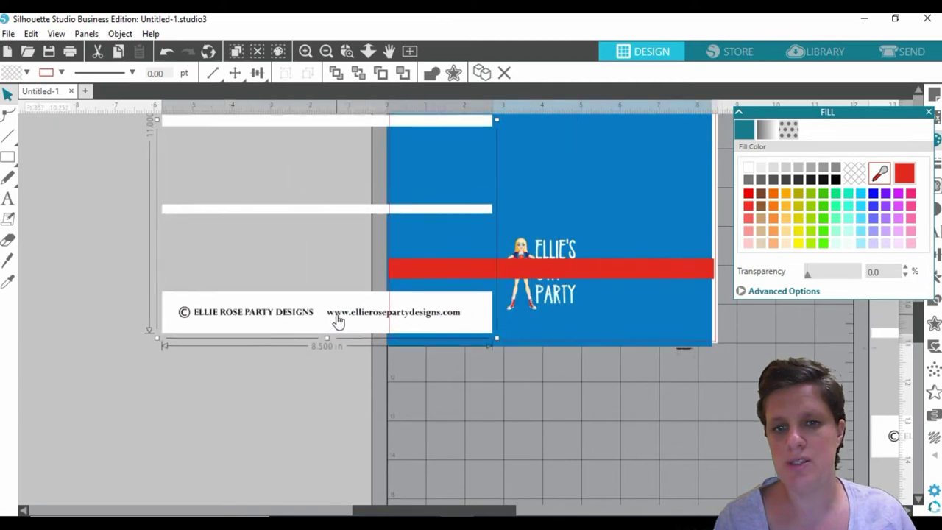
{"action": "left_click", "coordinate": [523, 248]}
{"action": "right_click", "coordinate": [520, 245]}
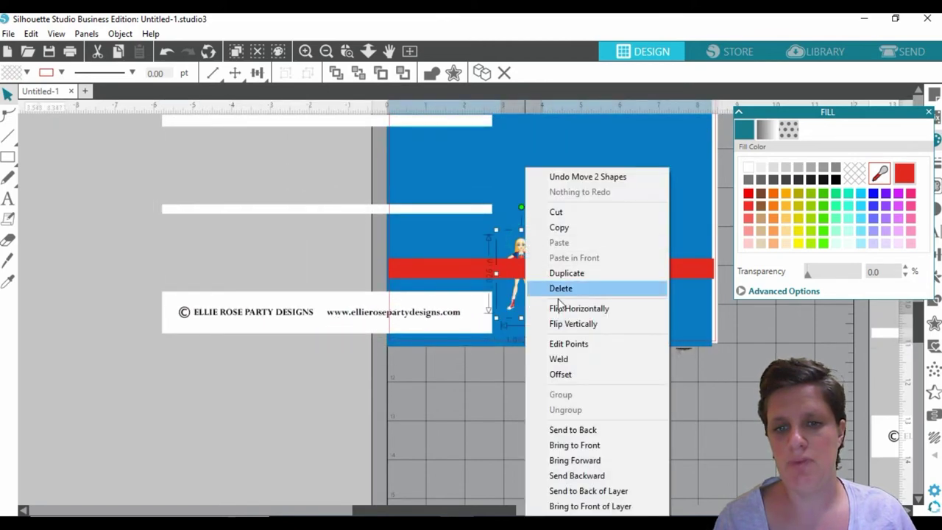
{"action": "left_click", "coordinate": [598, 446]}
Move the red band down clear of the artwork and bring the name line of the text to the front.
{"action": "left_click", "coordinate": [558, 256]}
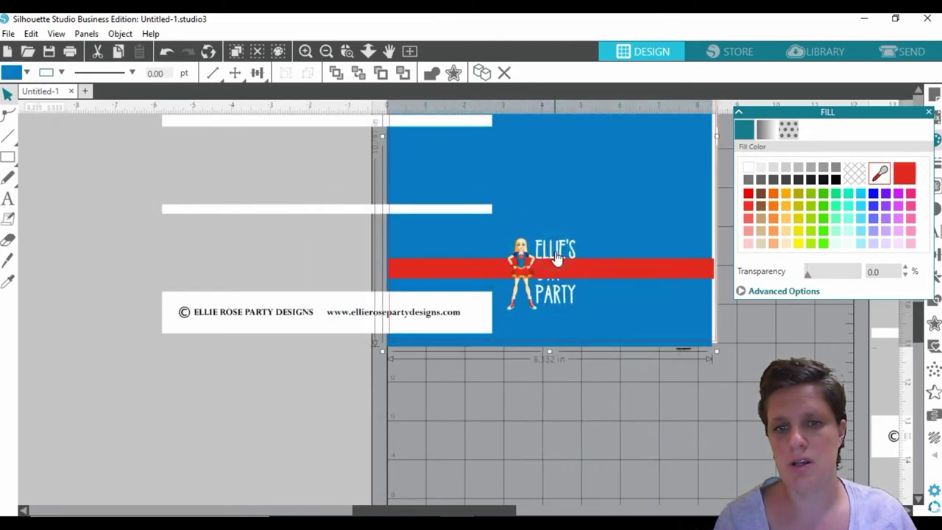
{"action": "left_click_drag", "start_coordinate": [589, 273], "coordinate": [593, 343]}
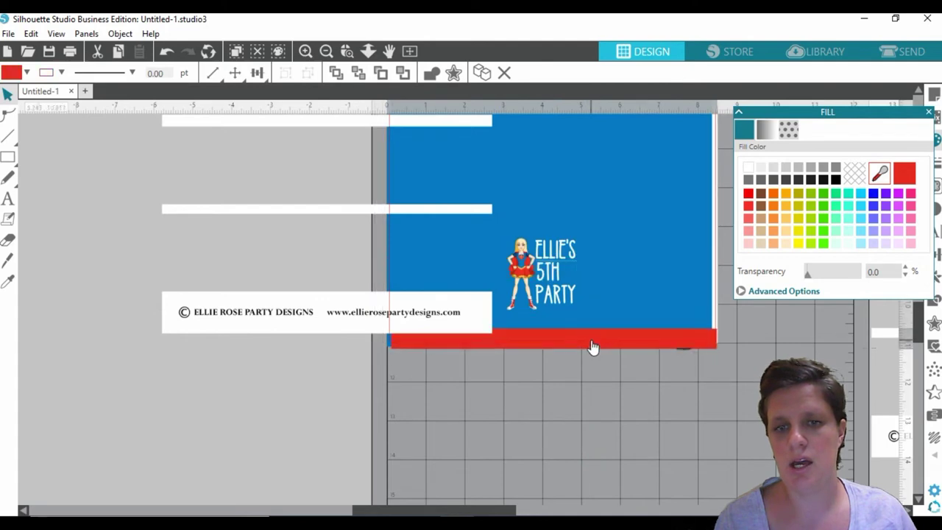
{"action": "left_click", "coordinate": [562, 252]}
{"action": "right_click", "coordinate": [563, 253]}
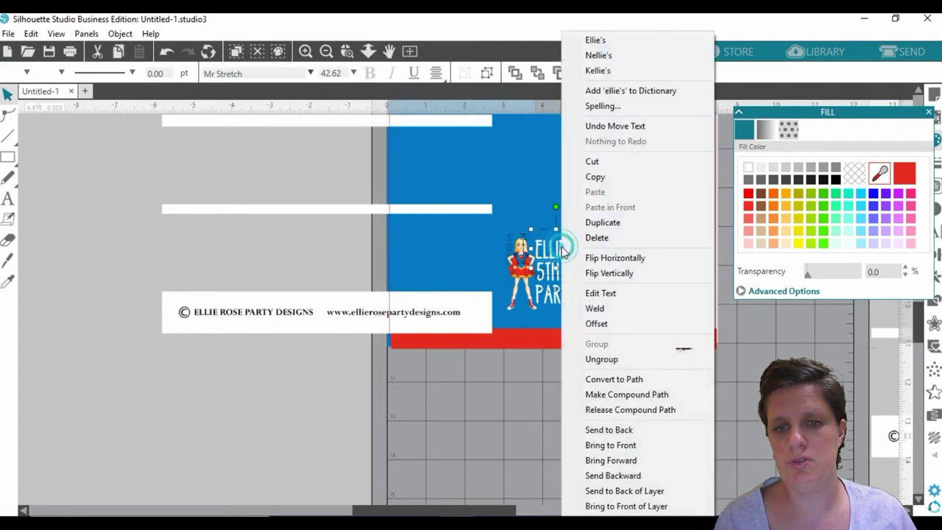
{"action": "left_click", "coordinate": [633, 446]}
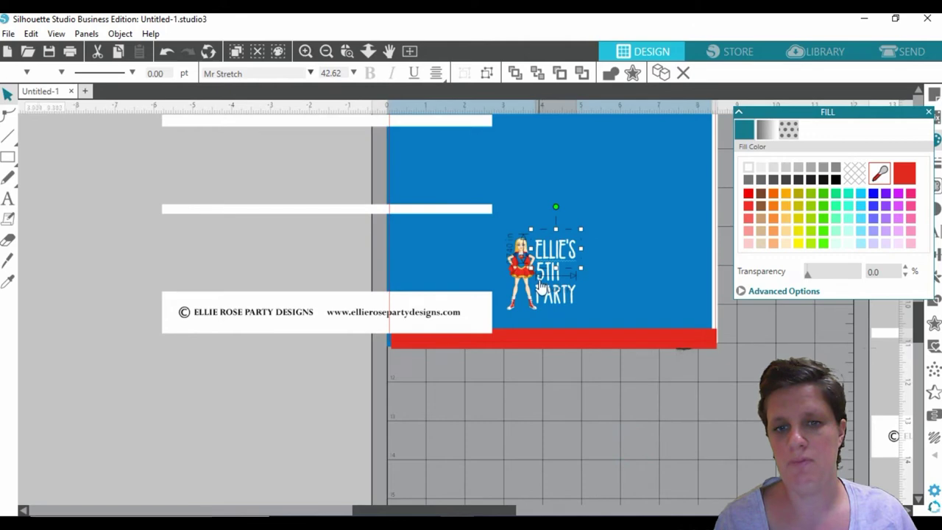
Bring the "5TH" and "PARTY" text lines to the front.
{"action": "left_click", "coordinate": [542, 283]}
{"action": "left_click", "coordinate": [558, 276]}
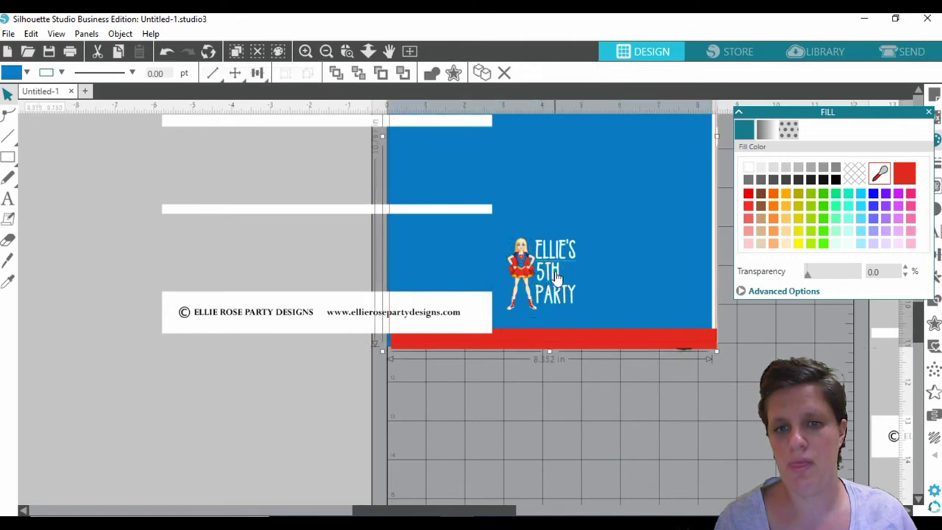
{"action": "left_click", "coordinate": [557, 277]}
{"action": "right_click", "coordinate": [558, 277]}
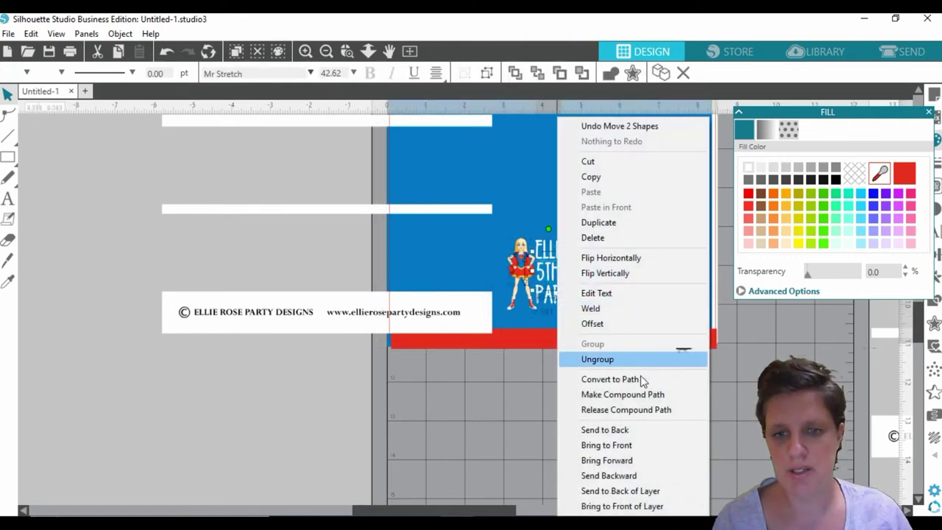
{"action": "left_click", "coordinate": [637, 447]}
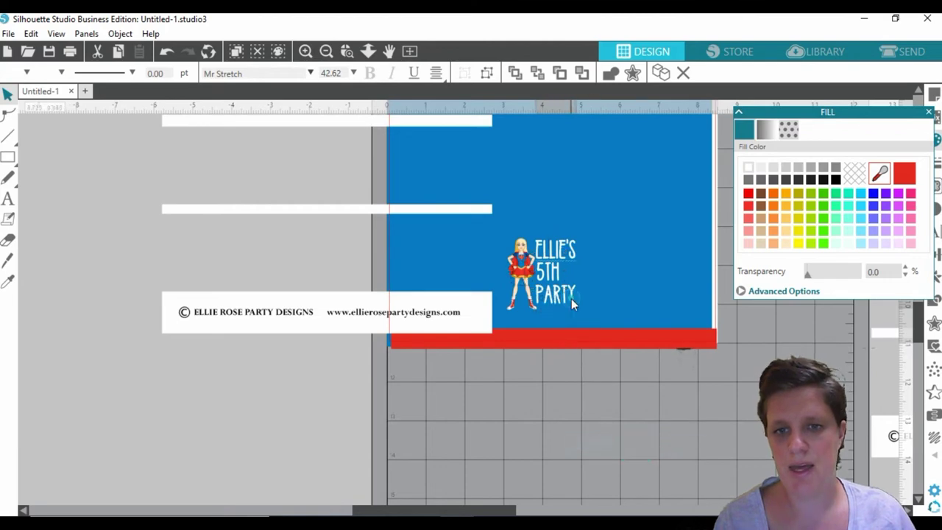
{"action": "right_click", "coordinate": [572, 308]}
{"action": "left_click", "coordinate": [650, 447]}
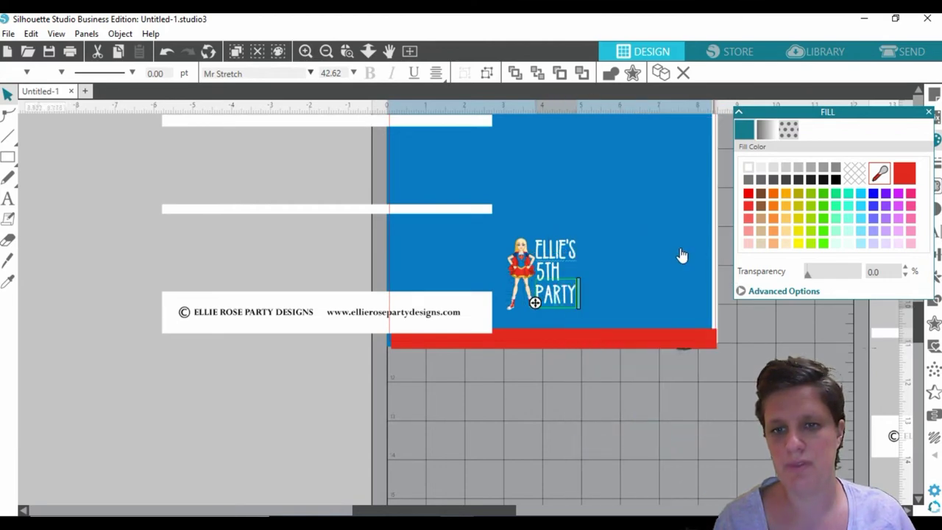
Shift the blue background to realign it with the page's edges and move the template overlay partly back over it.
{"action": "double_click", "coordinate": [679, 255]}
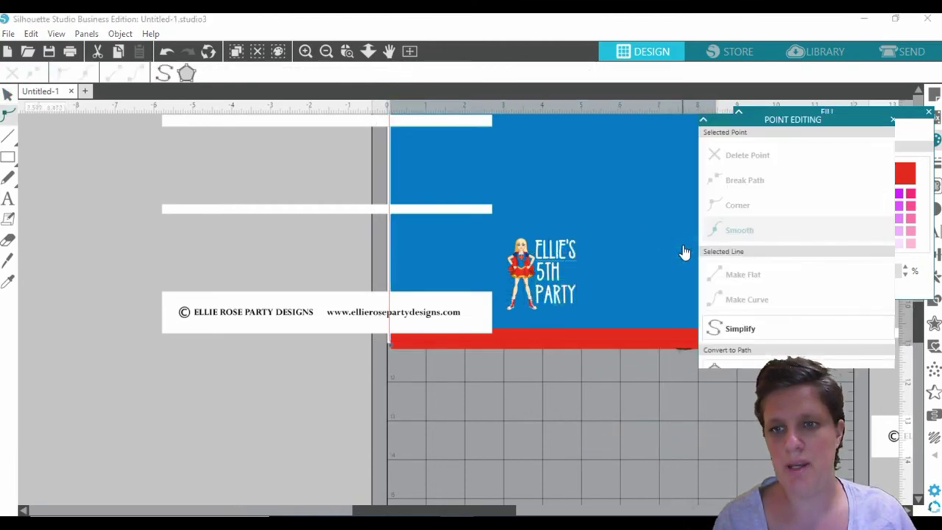
{"action": "left_click", "coordinate": [894, 119]}
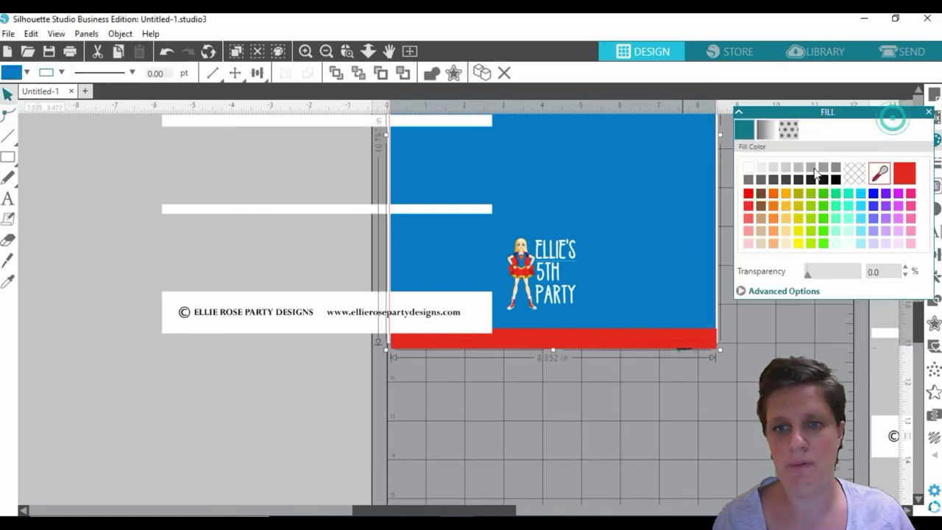
{"action": "left_click", "coordinate": [705, 191]}
{"action": "left_click_drag", "start_coordinate": [705, 190], "coordinate": [707, 185]}
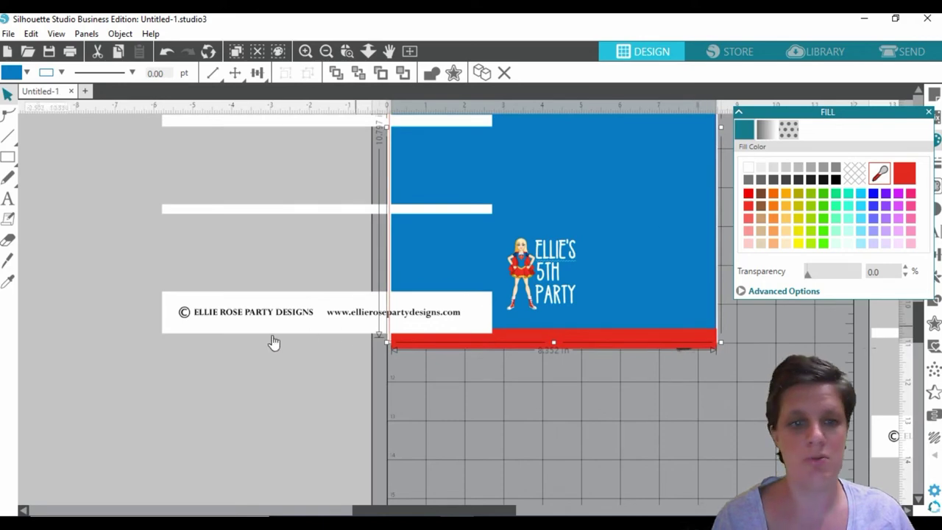
{"action": "left_click_drag", "start_coordinate": [254, 324], "coordinate": [373, 338]}
Place the red band behind Supergirl and the birthday text and increase its height to about 0.8 in.
{"action": "left_click", "coordinate": [684, 341]}
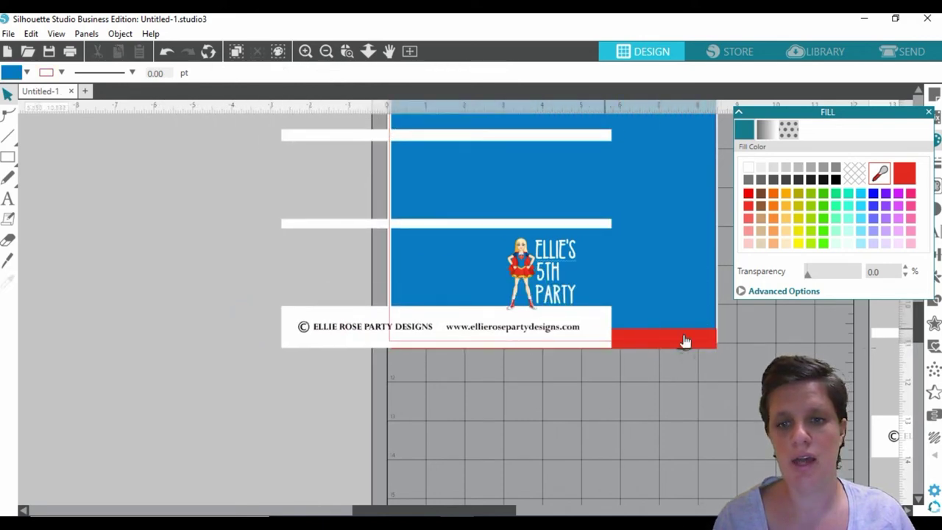
{"action": "left_click_drag", "start_coordinate": [683, 337], "coordinate": [682, 269]}
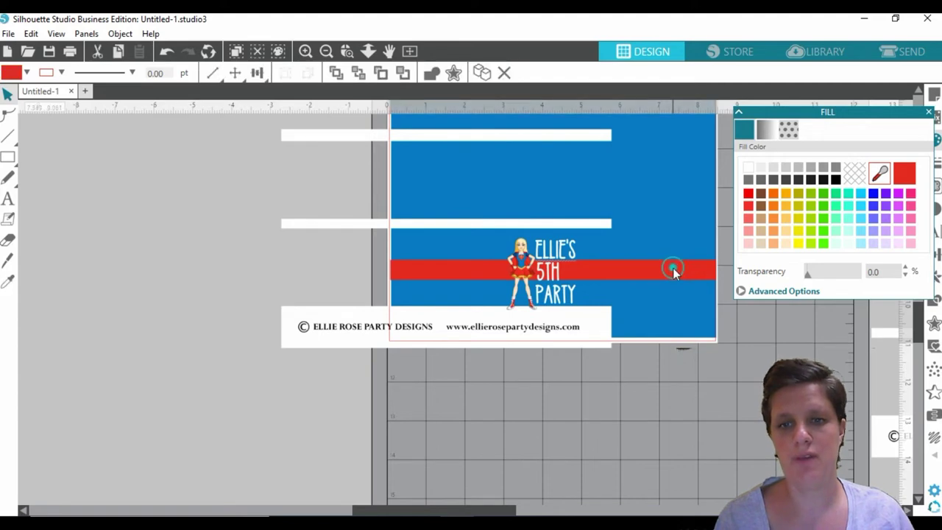
{"action": "left_click", "coordinate": [553, 295]}
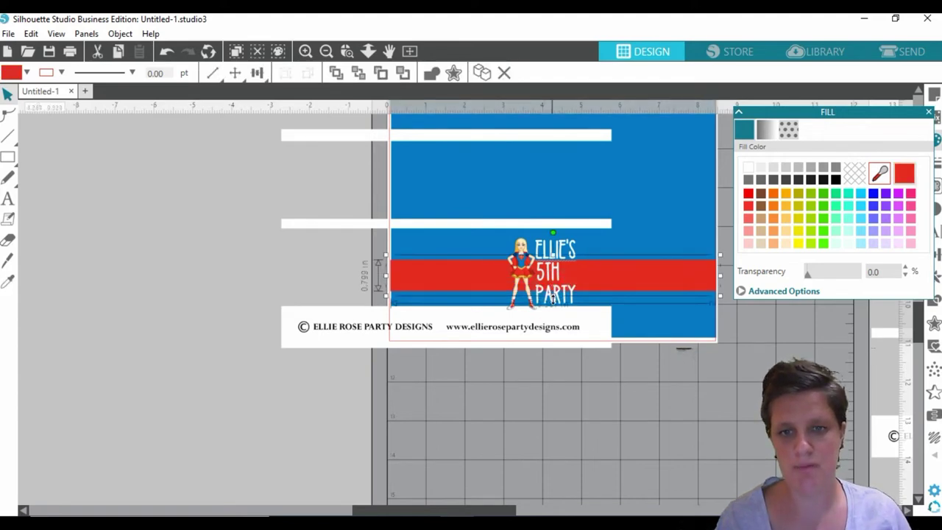
Align the template overlay over the blue page and move the red band up to the middle of the bottom label.
{"action": "left_click_drag", "start_coordinate": [563, 346], "coordinate": [700, 328]}
{"action": "key", "text": "Escape"}
{"action": "left_click", "coordinate": [667, 271]}
{"action": "left_click", "coordinate": [687, 346]}
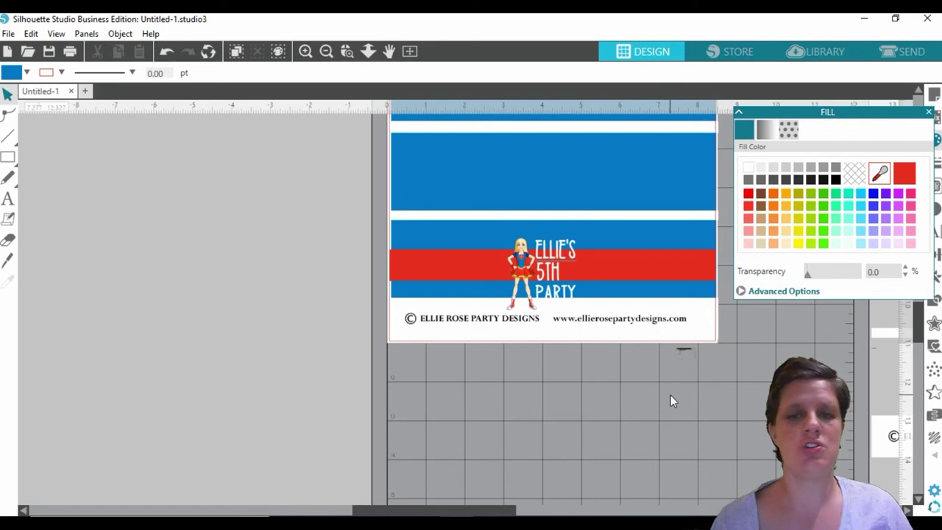
Draw an ellipse about 2.95 in wide and 2.73 in high in the empty area beside the page.
{"action": "left_click_drag", "start_coordinate": [7, 157], "coordinate": [69, 157]}
{"action": "left_click_drag", "start_coordinate": [185, 195], "coordinate": [300, 302]}
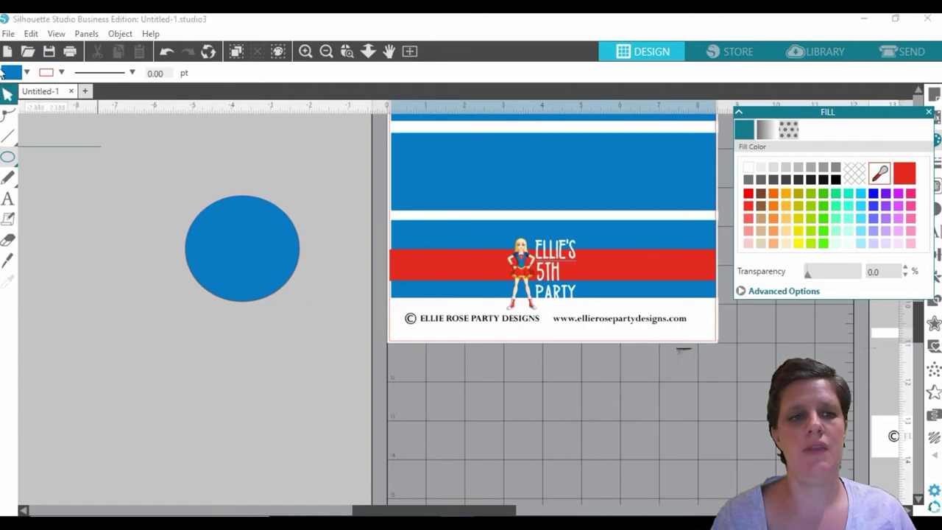
{"action": "left_click", "coordinate": [8, 94]}
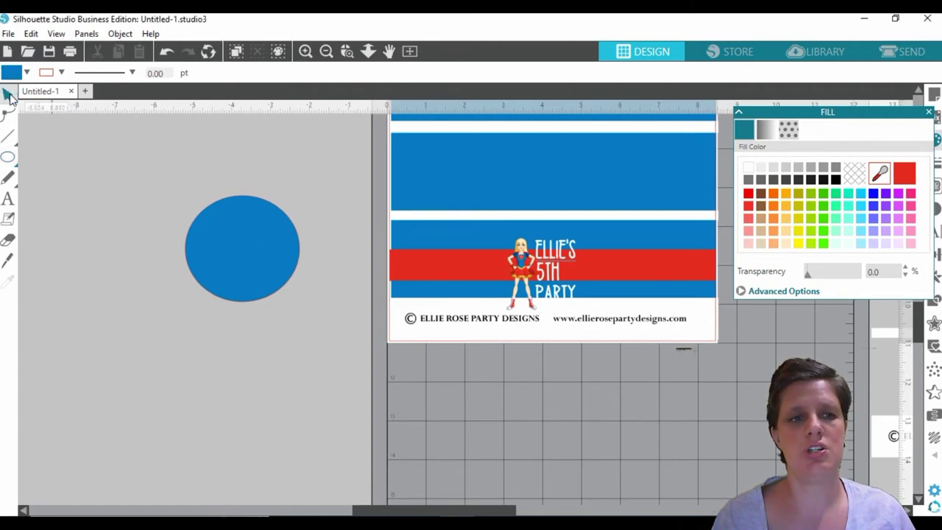
Fill the ellipse with white.
{"action": "left_click", "coordinate": [238, 265]}
{"action": "left_click", "coordinate": [749, 169]}
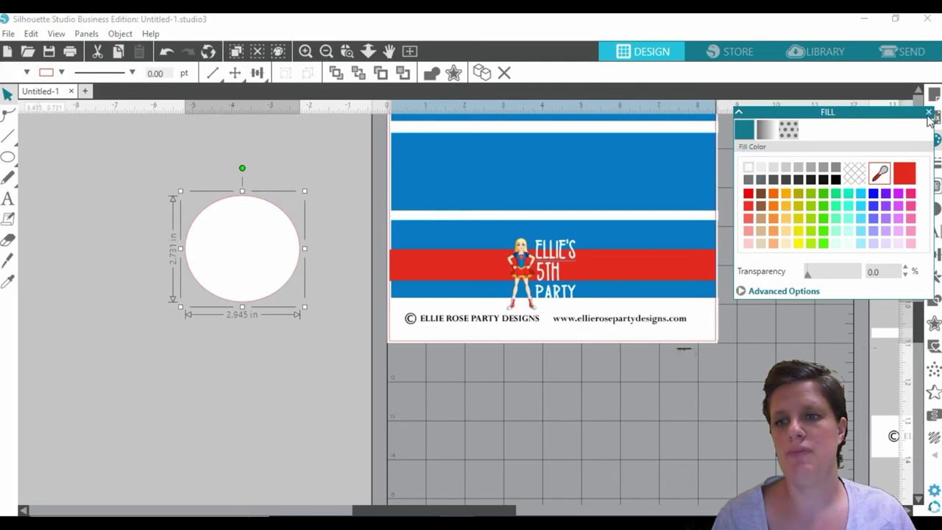
{"action": "left_click", "coordinate": [929, 114]}
{"action": "left_click", "coordinate": [935, 140]}
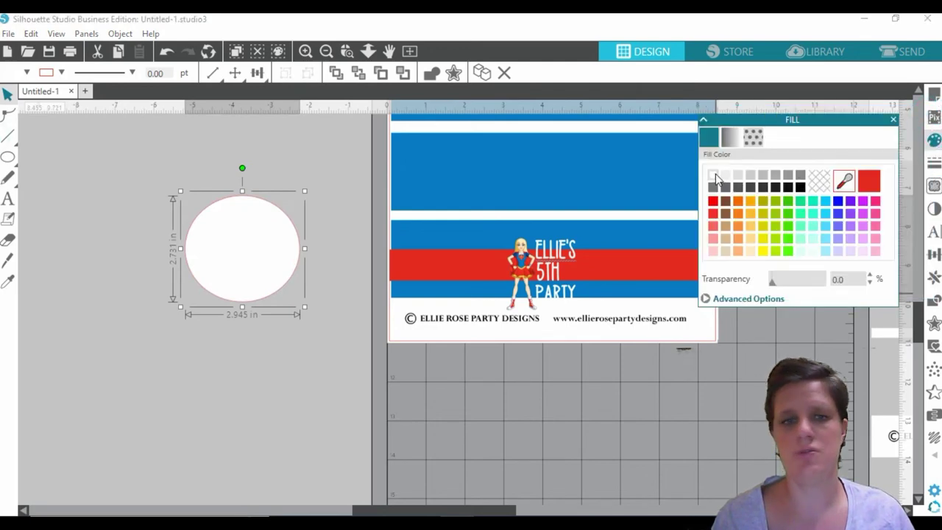
{"action": "left_click", "coordinate": [228, 366]}
{"action": "left_click", "coordinate": [260, 257]}
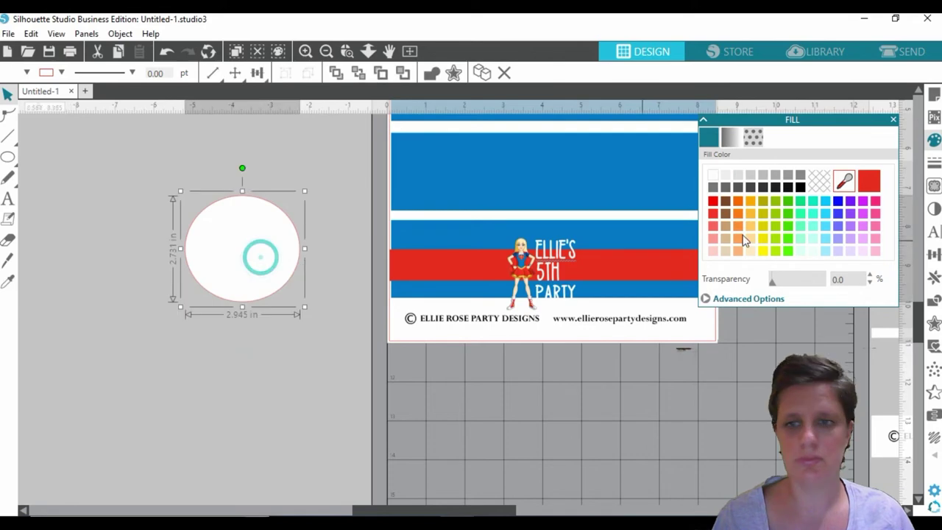
{"action": "left_click", "coordinate": [712, 176]}
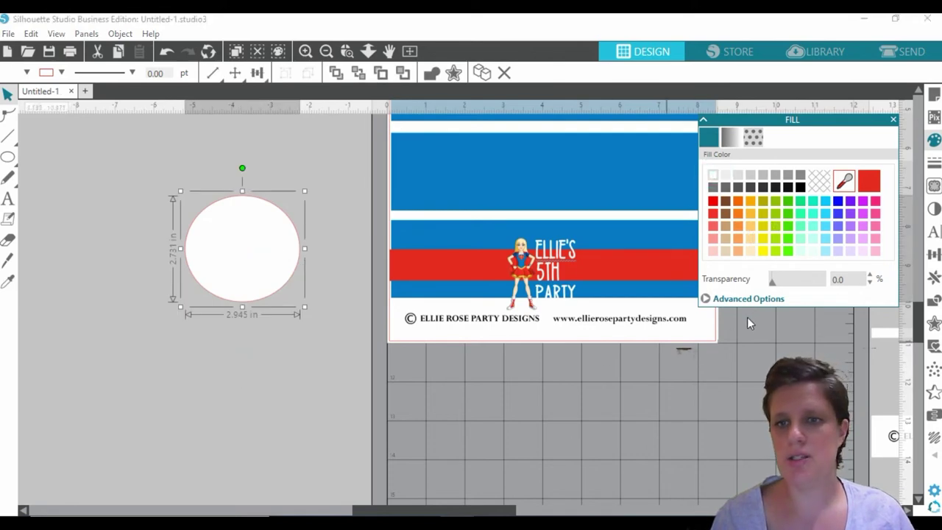
Set the ellipse's line color to white.
{"action": "left_click", "coordinate": [936, 162]}
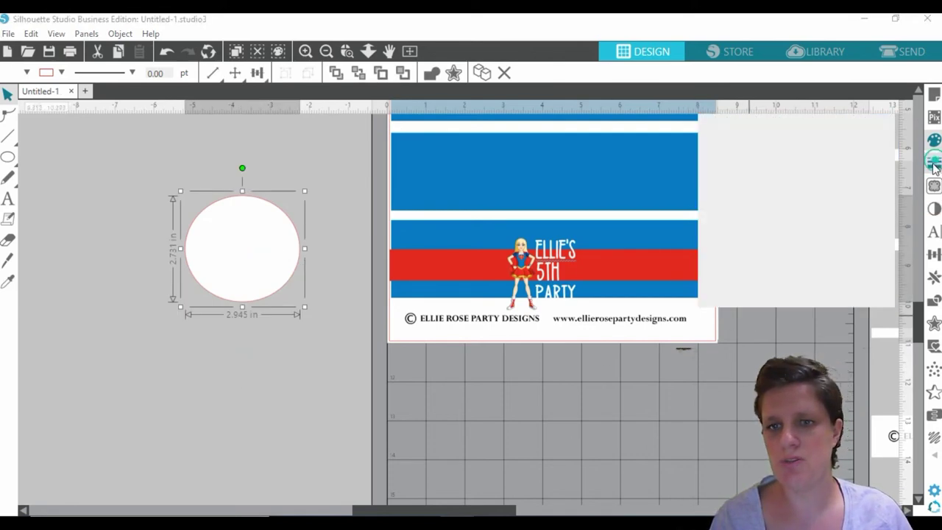
{"action": "left_click", "coordinate": [731, 137]}
{"action": "left_click", "coordinate": [712, 177]}
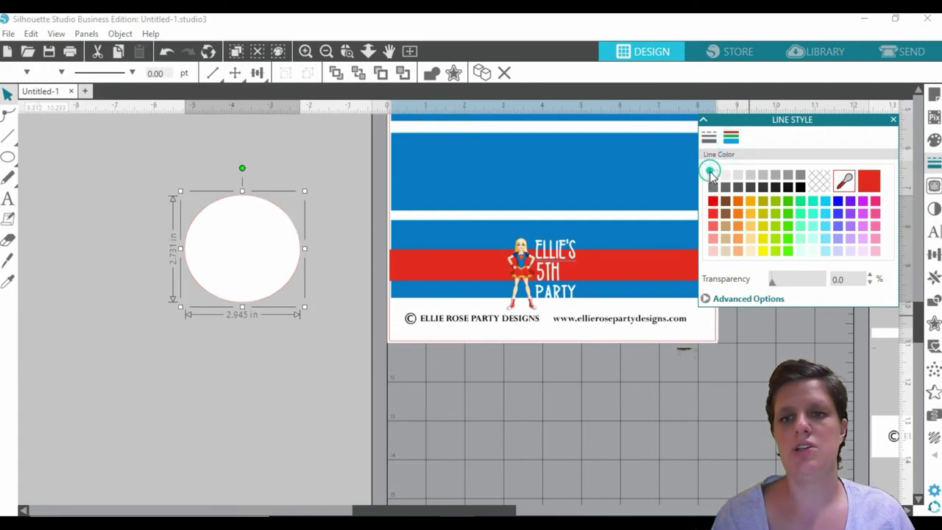
Try the white circle over the Supergirl and birthday text, and move it back beside the page.
{"action": "left_click", "coordinate": [437, 417]}
{"action": "left_click_drag", "start_coordinate": [268, 273], "coordinate": [569, 295]}
{"action": "key", "text": "Escape"}
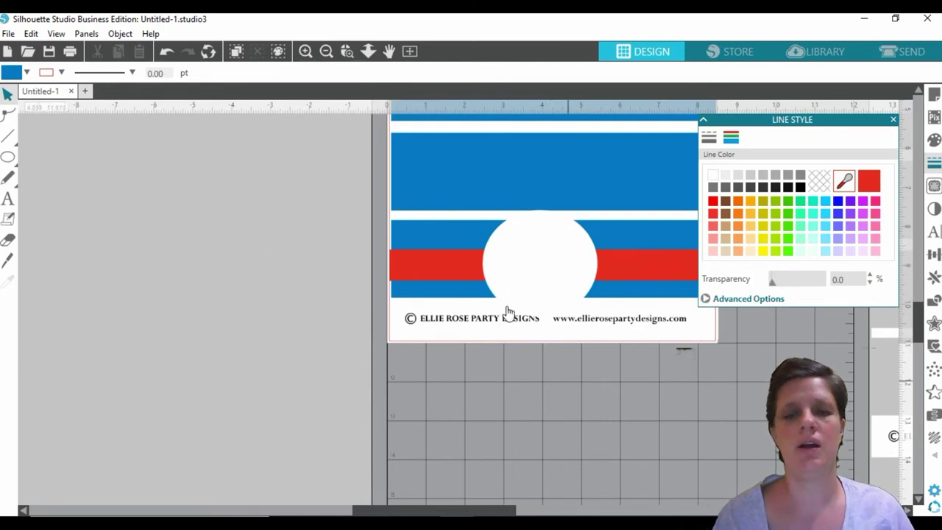
{"action": "left_click_drag", "start_coordinate": [508, 313], "coordinate": [258, 265]}
{"action": "left_click", "coordinate": [450, 410]}
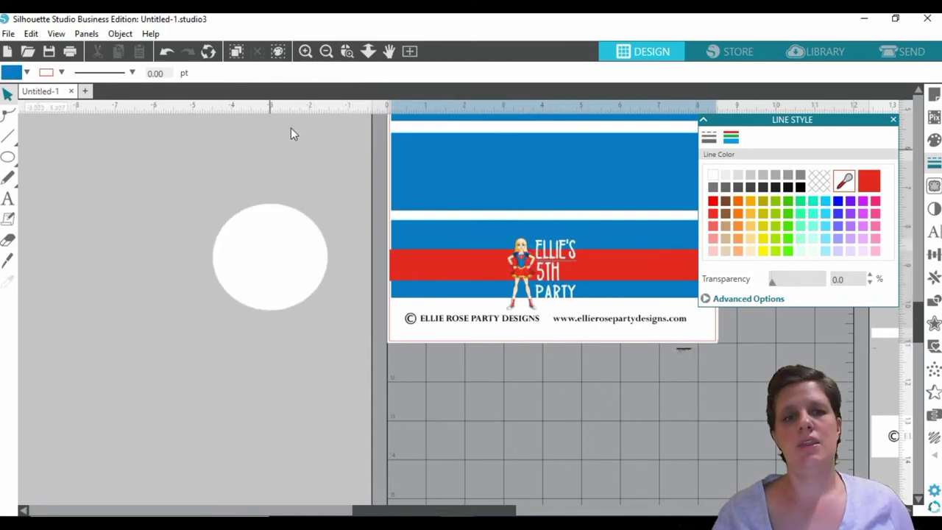
Swap the plain template overlay on the page for the barcode version, bring it to the front and align it with the page.
{"action": "left_click", "coordinate": [326, 51]}
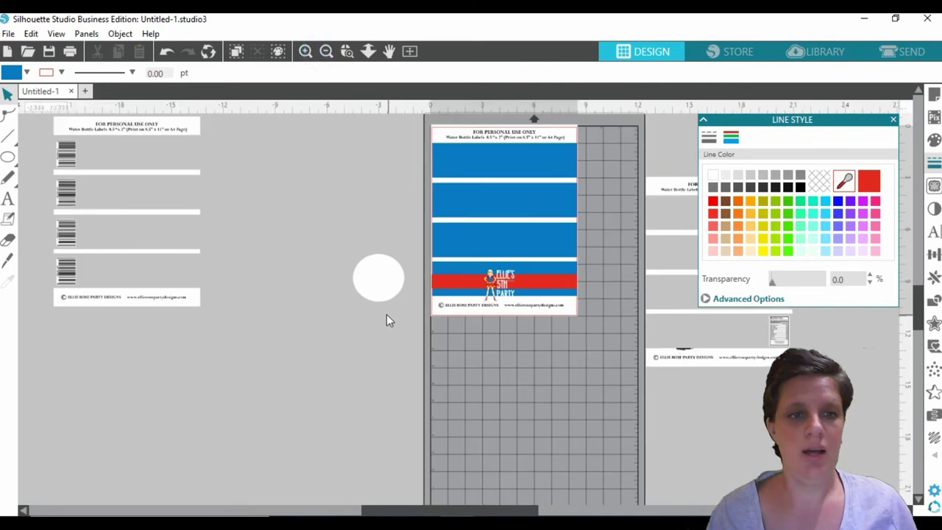
{"action": "left_click", "coordinate": [363, 354]}
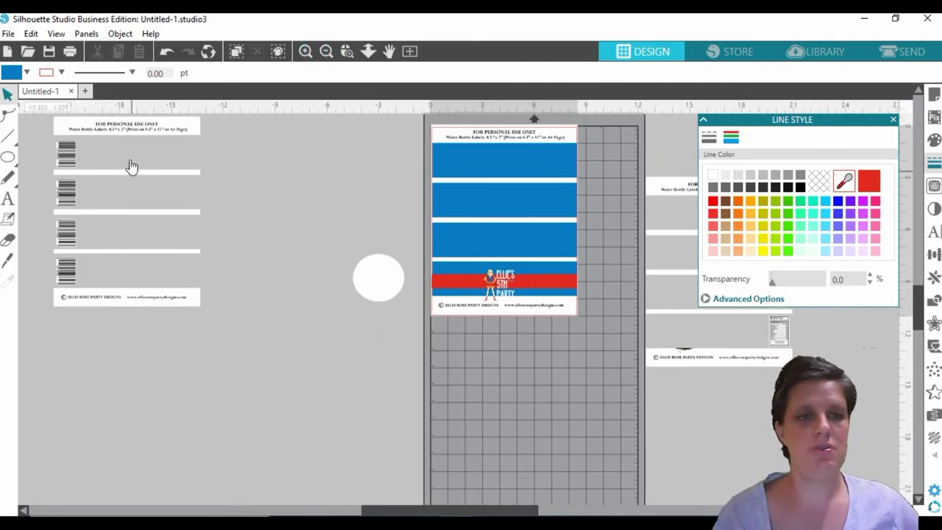
{"action": "left_click_drag", "start_coordinate": [500, 136], "coordinate": [246, 141]}
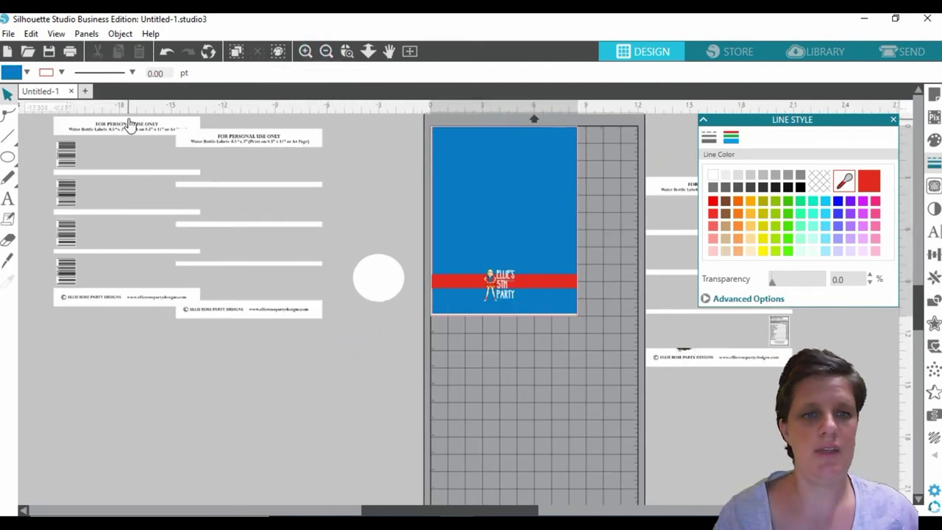
{"action": "left_click_drag", "start_coordinate": [130, 126], "coordinate": [553, 156]}
{"action": "right_click", "coordinate": [593, 163]}
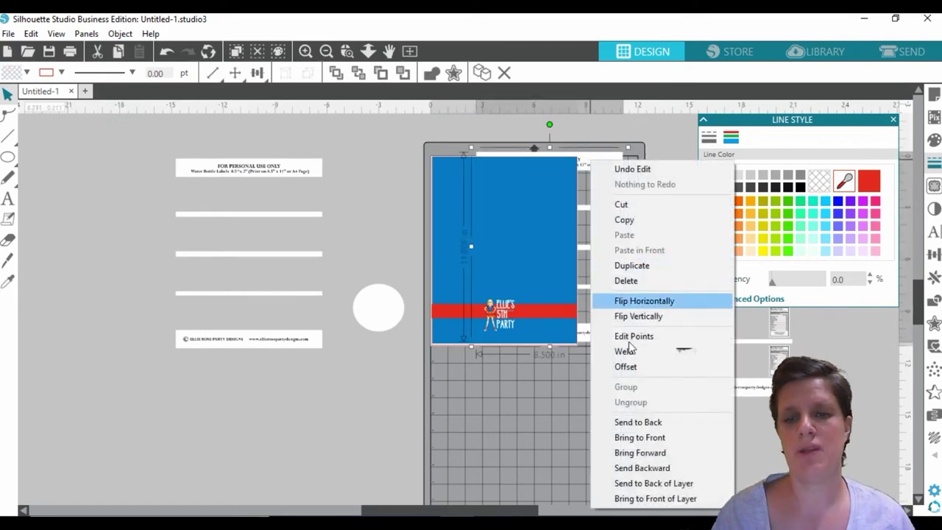
{"action": "left_click", "coordinate": [666, 438]}
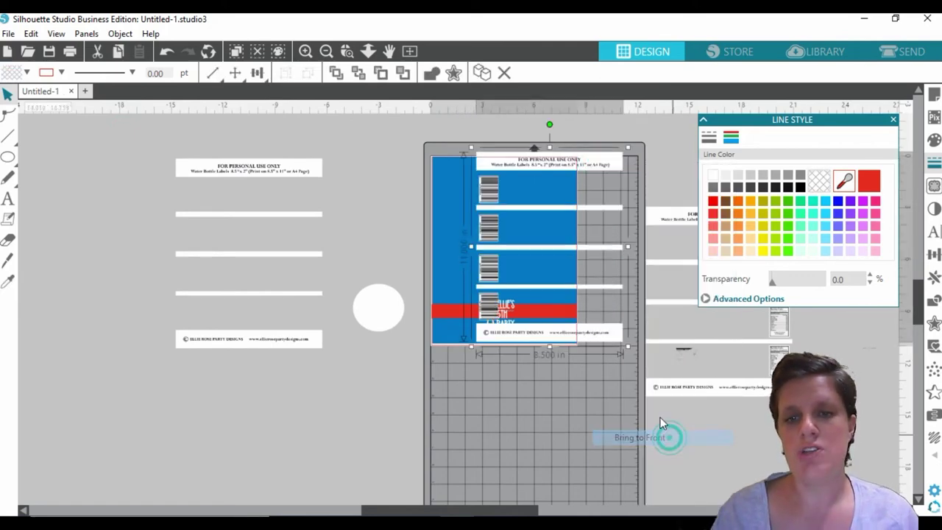
{"action": "left_click_drag", "start_coordinate": [614, 341], "coordinate": [565, 343]}
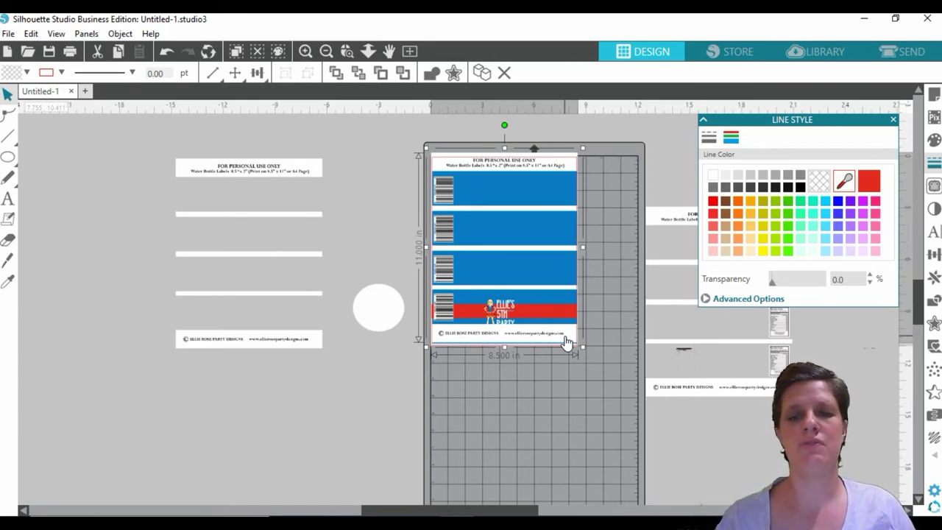
Move both template overlays aside and shift the blue background away from the Supergirl design.
{"action": "left_click_drag", "start_coordinate": [567, 343], "coordinate": [402, 261]}
{"action": "left_click_drag", "start_coordinate": [286, 336], "coordinate": [220, 326]}
{"action": "left_click", "coordinate": [332, 324]}
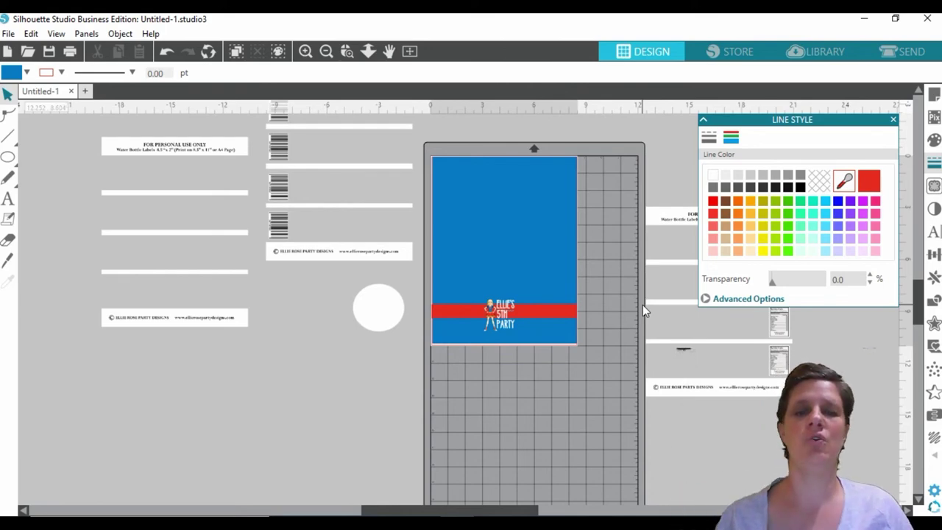
{"action": "left_click_drag", "start_coordinate": [484, 253], "coordinate": [553, 152]}
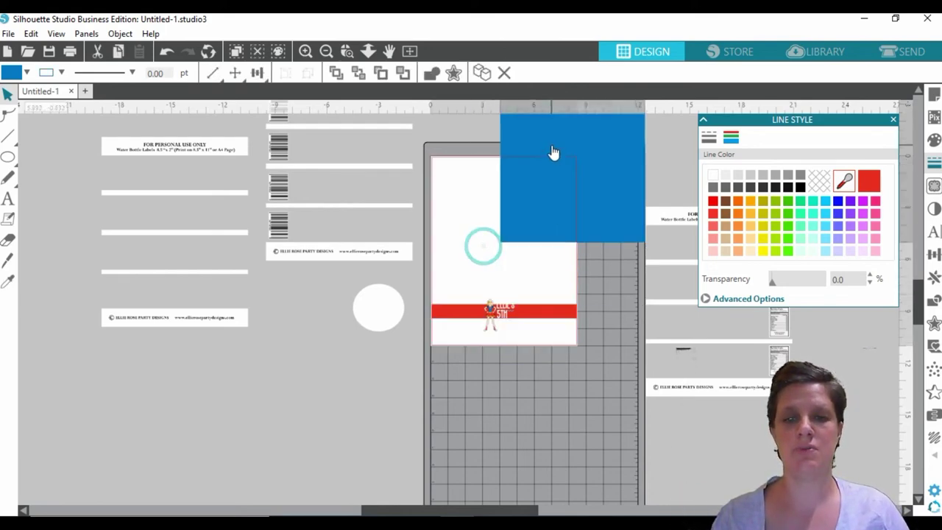
{"action": "left_click", "coordinate": [305, 51]}
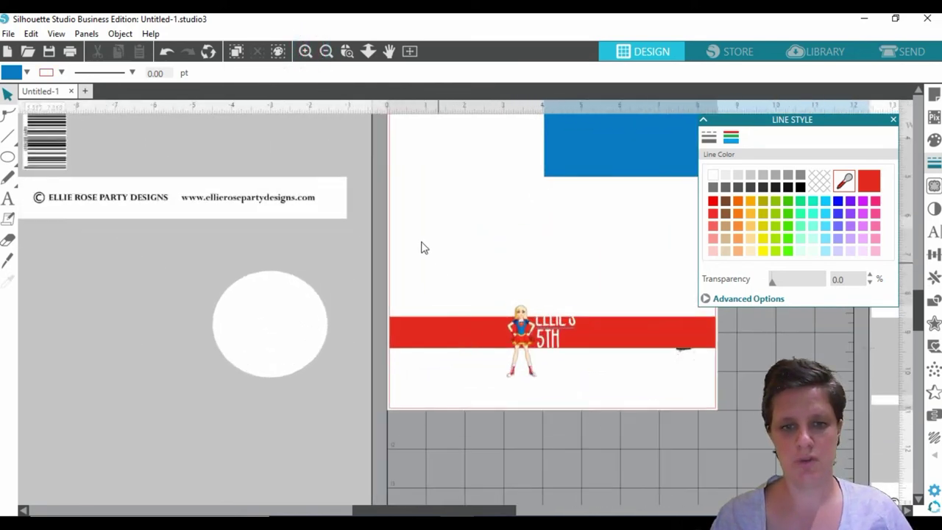
Group the Supergirl image, the birthday text and the red band into one object.
{"action": "left_click_drag", "start_coordinate": [388, 267], "coordinate": [668, 335]}
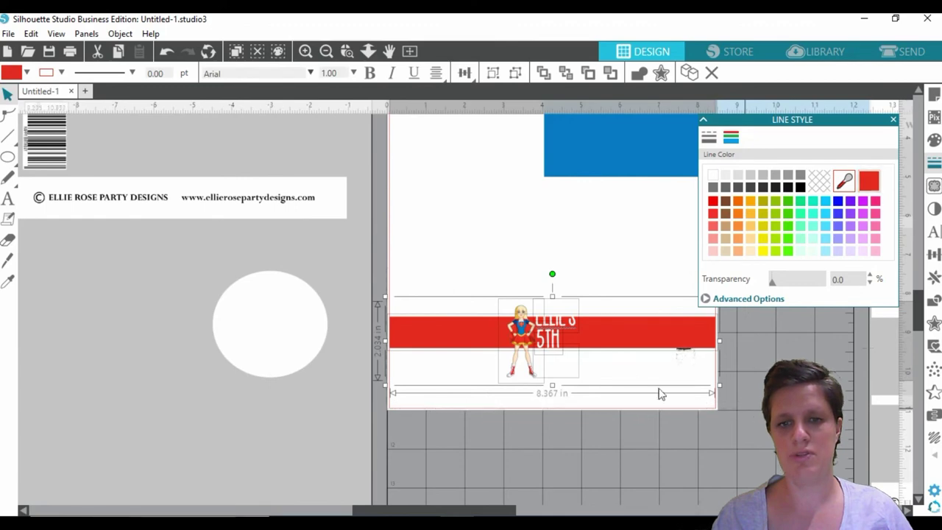
{"action": "right_click", "coordinate": [613, 322]}
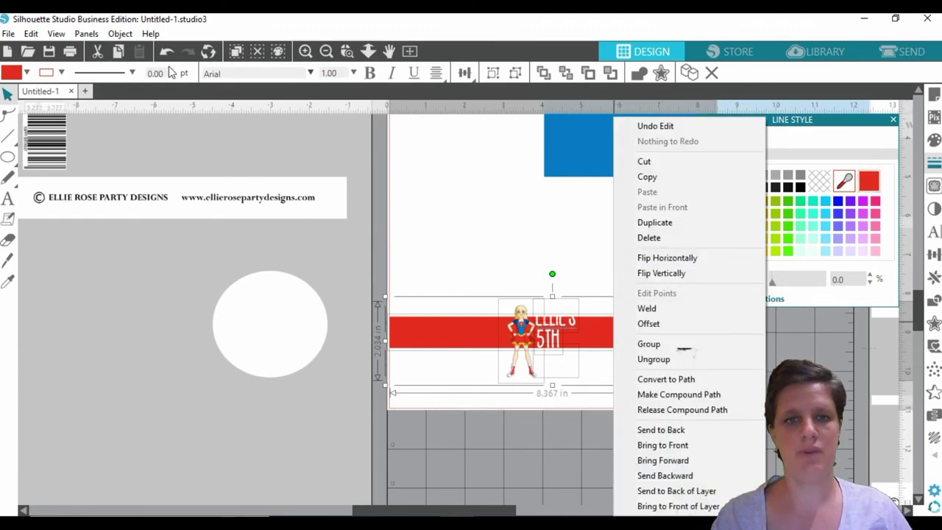
{"action": "left_click", "coordinate": [493, 73]}
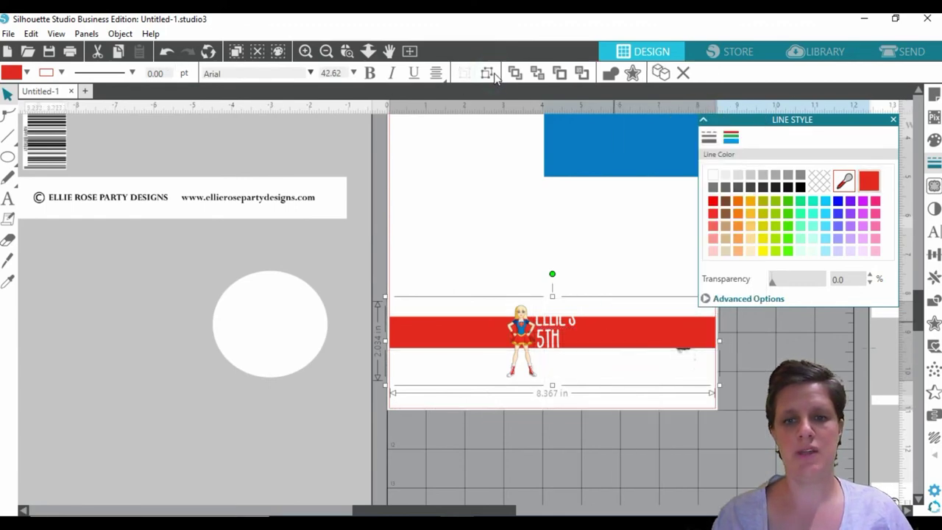
{"action": "right_click", "coordinate": [606, 343]}
{"action": "left_click", "coordinate": [570, 336]}
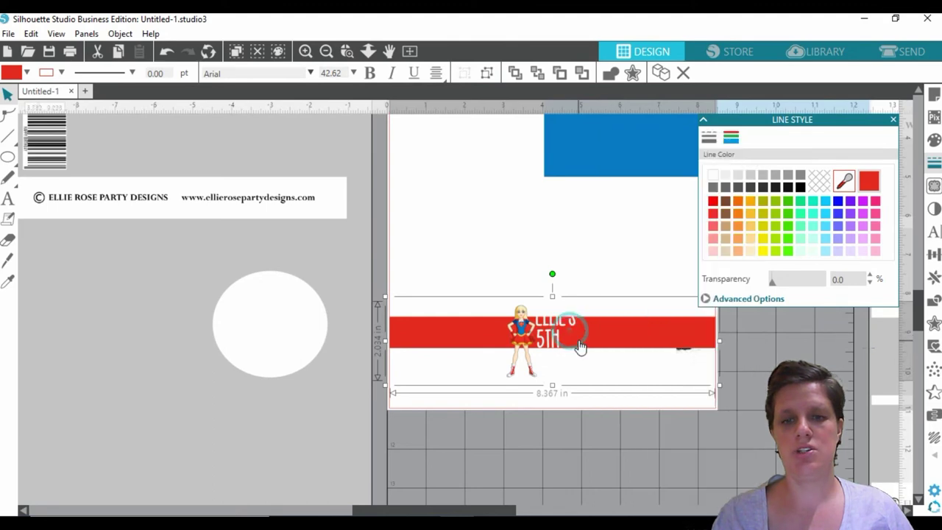
Set the grouped Supergirl design beside the page and return the blue background to the page.
{"action": "key", "text": "ctrl+z"}
{"action": "key", "text": "ctrl+z"}
{"action": "key", "text": "ctrl+z"}
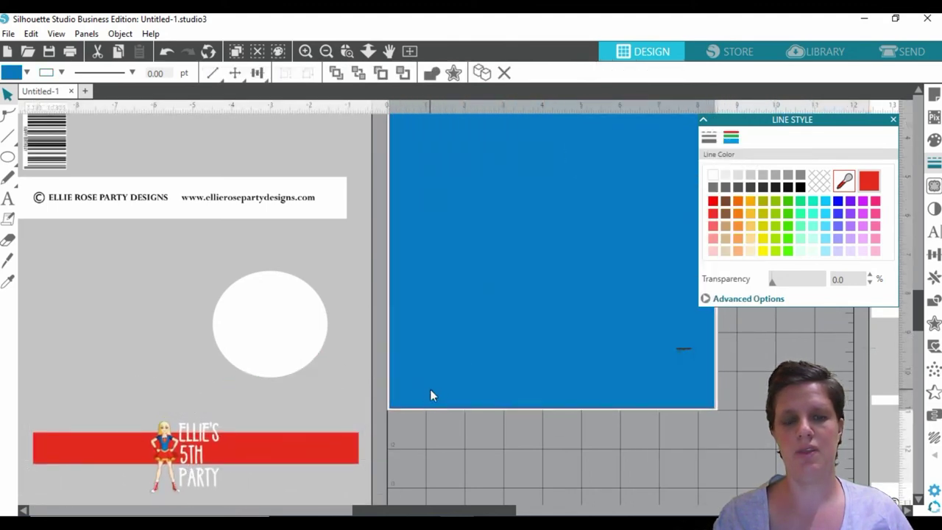
Place the barcode template overlay back on the blue page and position the grouped design on the bottom label.
{"action": "left_click_drag", "start_coordinate": [307, 204], "coordinate": [678, 396]}
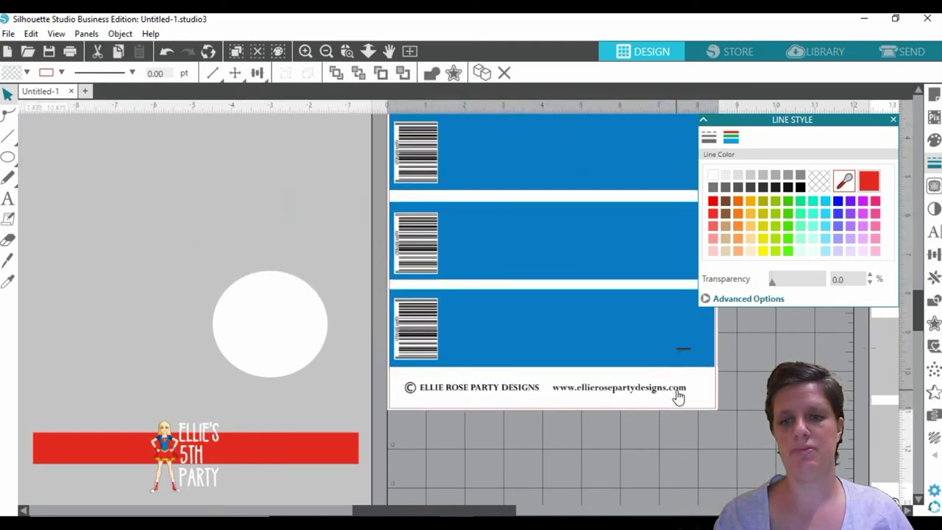
{"action": "left_click", "coordinate": [361, 111]}
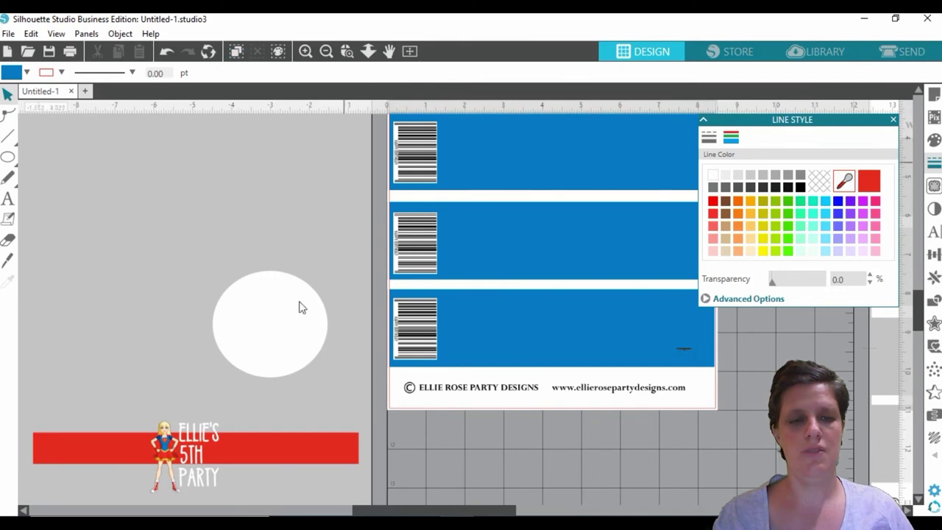
{"action": "left_click_drag", "start_coordinate": [253, 452], "coordinate": [610, 330]}
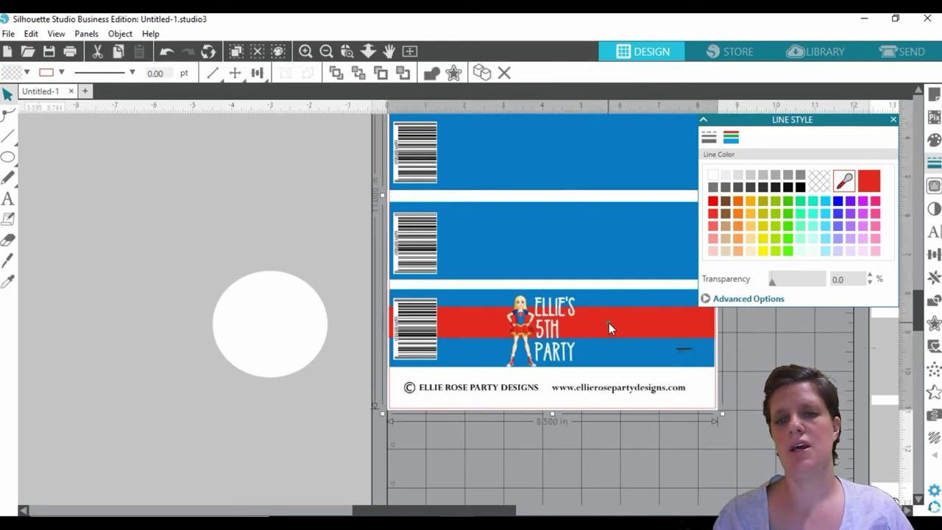
{"action": "right_click", "coordinate": [609, 330]}
{"action": "left_click", "coordinate": [663, 274]}
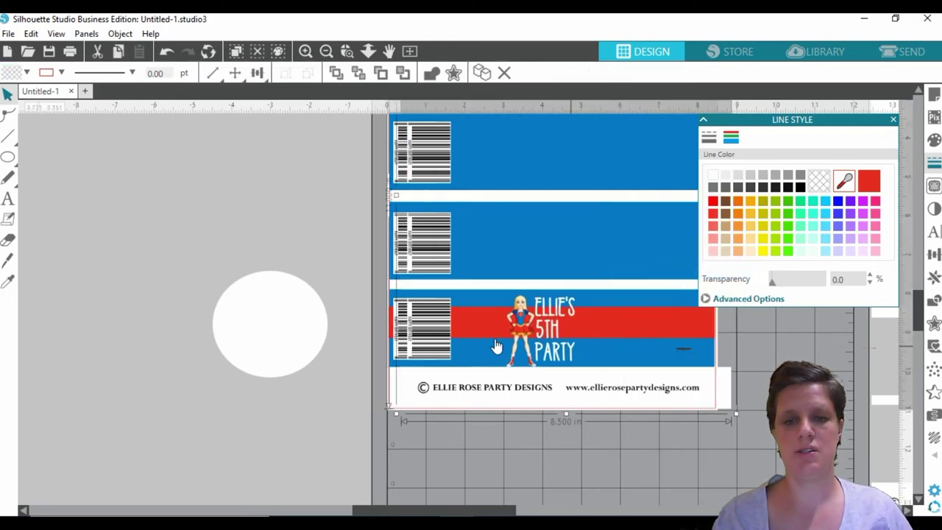
{"action": "left_click", "coordinate": [166, 51]}
{"action": "left_click", "coordinate": [551, 447]}
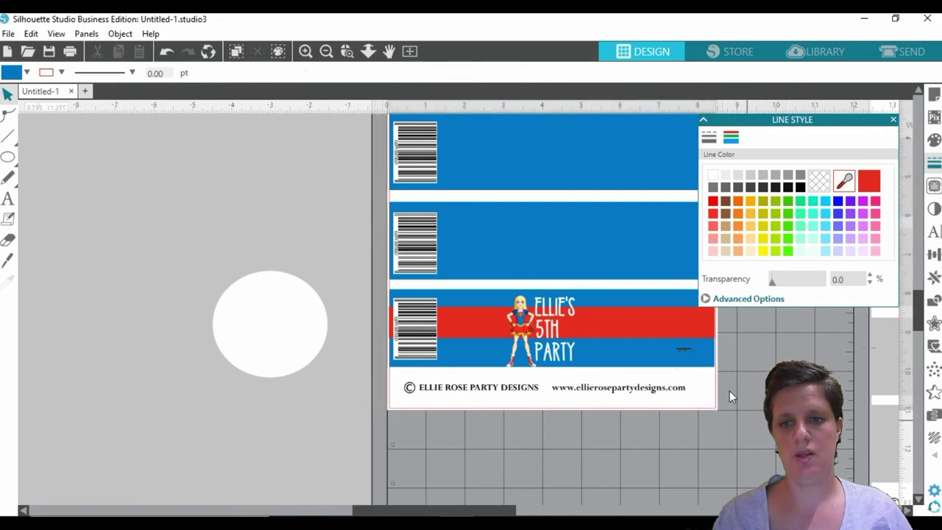
Move the grouped Supergirl design off the page and make three duplicates of it, setting one copy apart below the others.
{"action": "left_click_drag", "start_coordinate": [692, 381], "coordinate": [639, 398]}
{"action": "left_click_drag", "start_coordinate": [703, 336], "coordinate": [276, 244]}
{"action": "right_click", "coordinate": [276, 244]}
{"action": "left_click", "coordinate": [337, 238]}
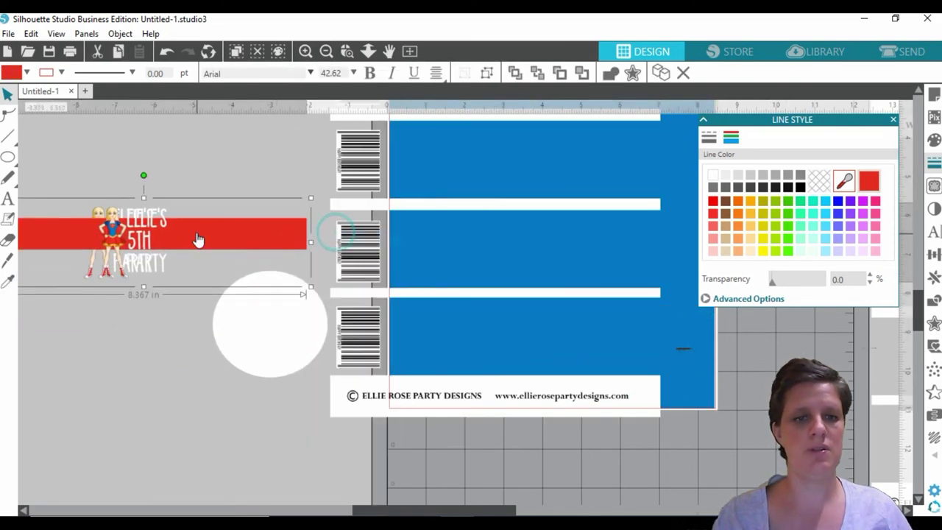
{"action": "left_click_drag", "start_coordinate": [198, 230], "coordinate": [151, 366]}
{"action": "right_click", "coordinate": [194, 243]}
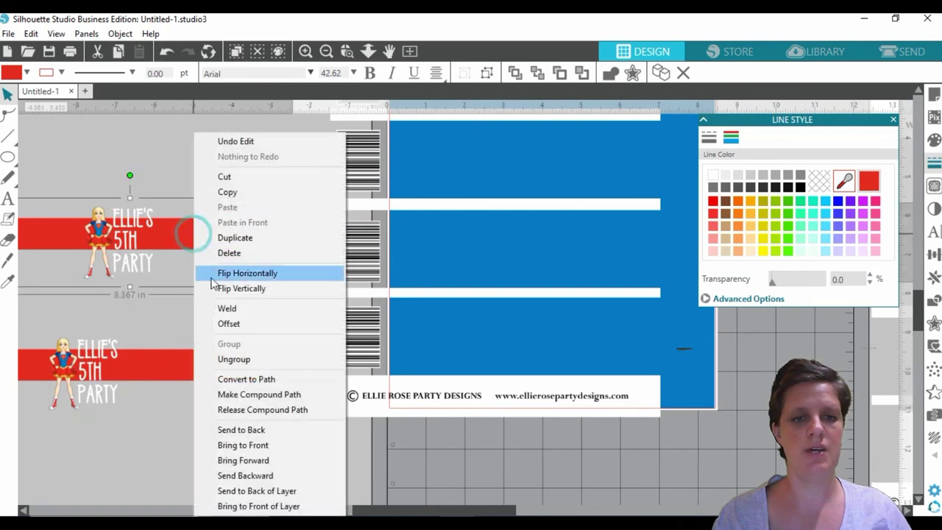
{"action": "left_click", "coordinate": [243, 237]}
{"action": "right_click", "coordinate": [199, 246]}
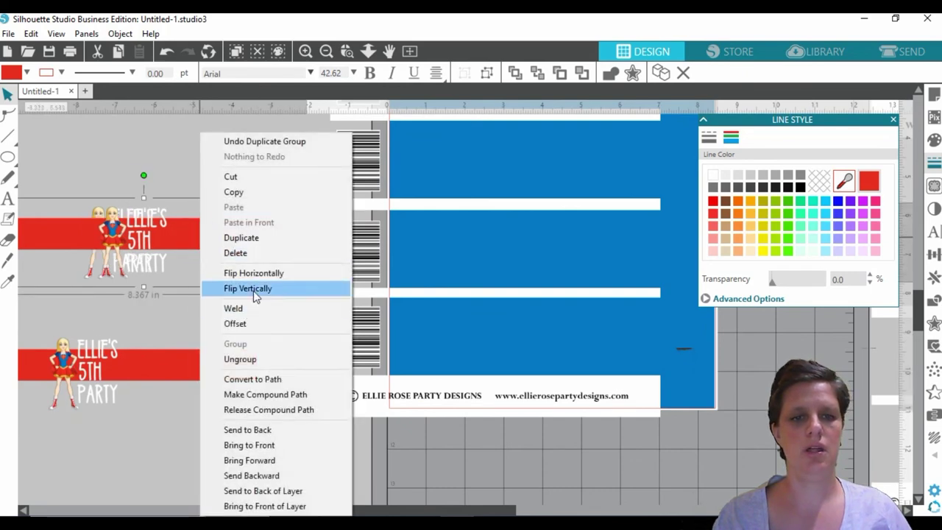
{"action": "left_click", "coordinate": [247, 253]}
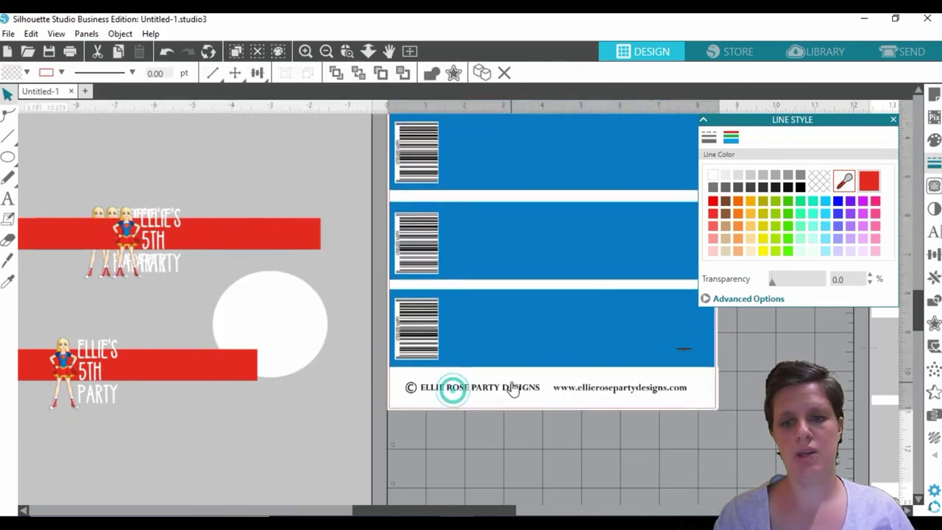
Position one design copy on the bottom label and another on the label above it, keeping each within its blue strip.
{"action": "left_click_drag", "start_coordinate": [184, 371], "coordinate": [644, 338]}
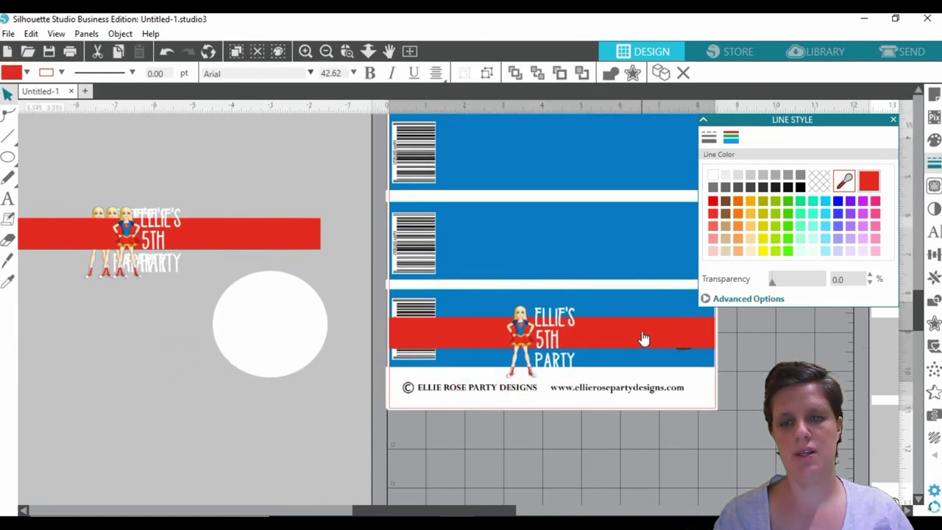
{"action": "left_click_drag", "start_coordinate": [336, 236], "coordinate": [714, 244]}
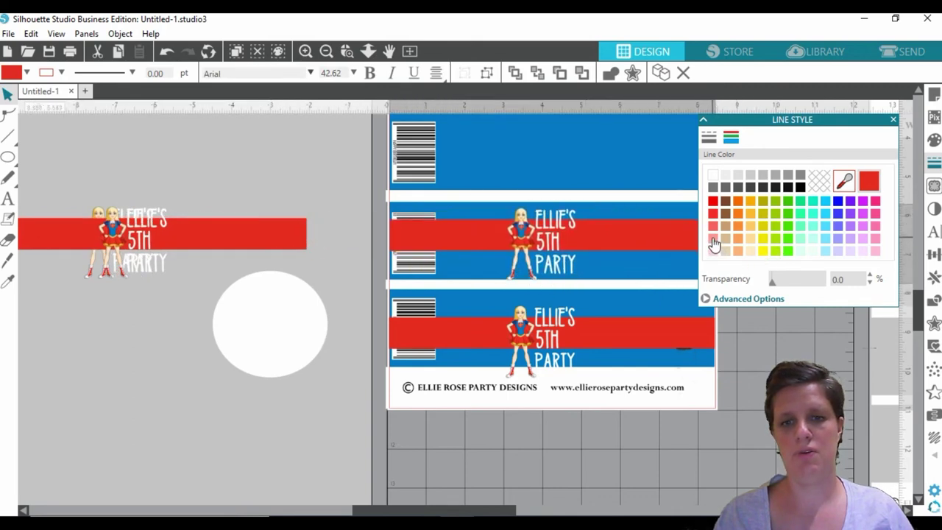
{"action": "left_click_drag", "start_coordinate": [662, 338], "coordinate": [663, 327]}
{"action": "left_click", "coordinate": [665, 347]}
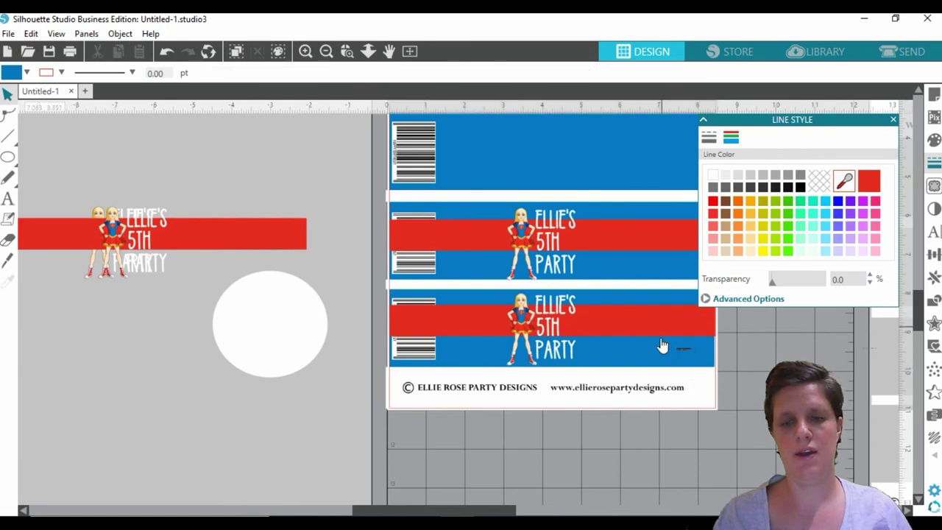
Place the remaining two design copies on the two upper labels.
{"action": "left_click", "coordinate": [326, 51]}
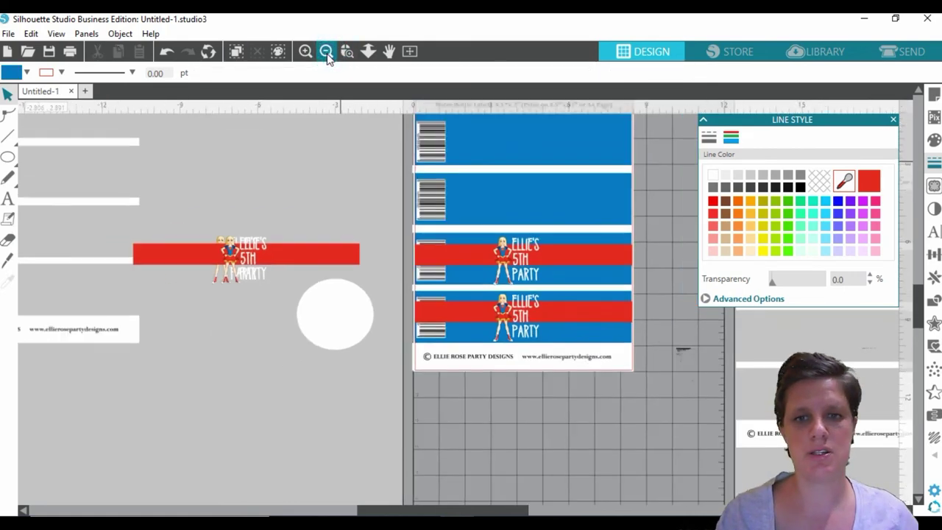
{"action": "left_click", "coordinate": [326, 51]}
{"action": "left_click", "coordinate": [352, 269]}
{"action": "key", "text": "ctrl+c"}
{"action": "key", "text": "ctrl+v"}
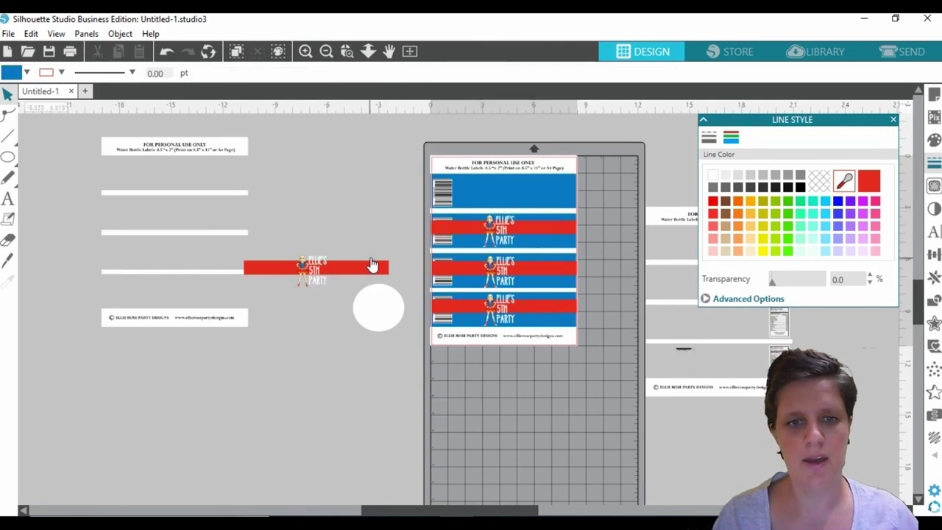
{"action": "left_click", "coordinate": [361, 274]}
{"action": "left_click_drag", "start_coordinate": [361, 274], "coordinate": [549, 168]}
Bring the barcode template overlay in front of the four label designs and align it with the page.
{"action": "left_click", "coordinate": [547, 196]}
{"action": "right_click", "coordinate": [546, 159]}
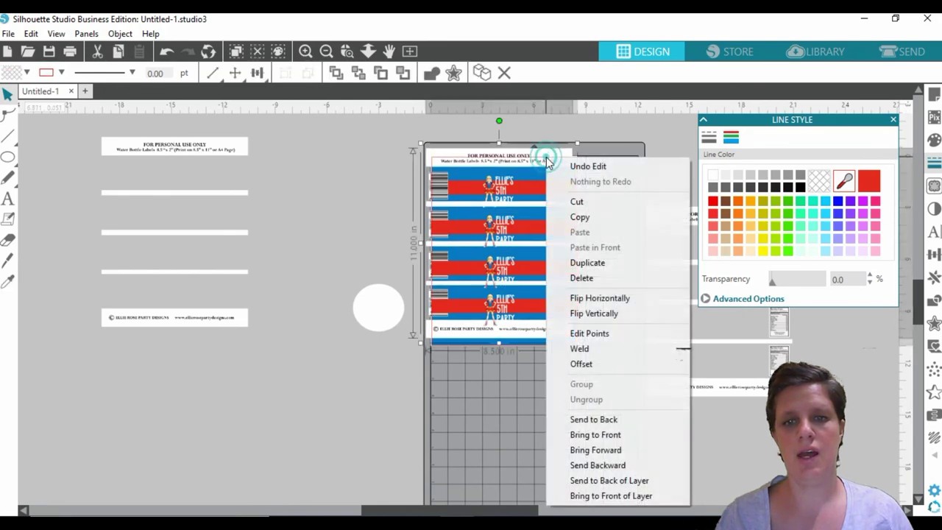
{"action": "left_click", "coordinate": [595, 435]}
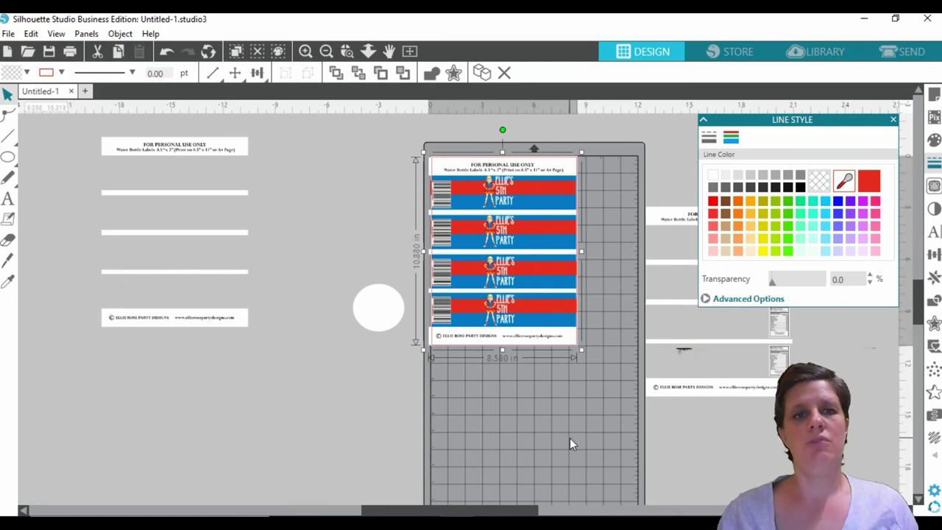
{"action": "left_click", "coordinate": [305, 51]}
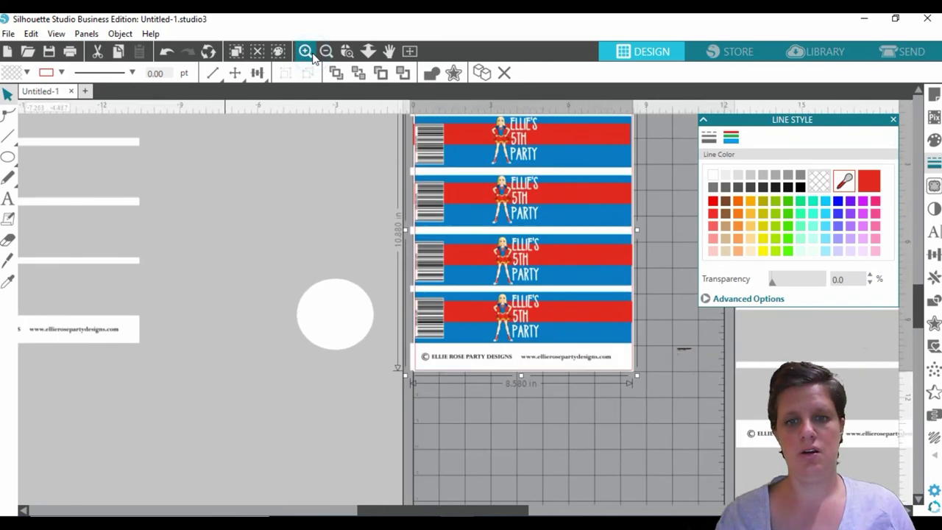
{"action": "scroll", "coordinate": [637, 446], "scroll_direction": "up", "scroll_amount": 5}
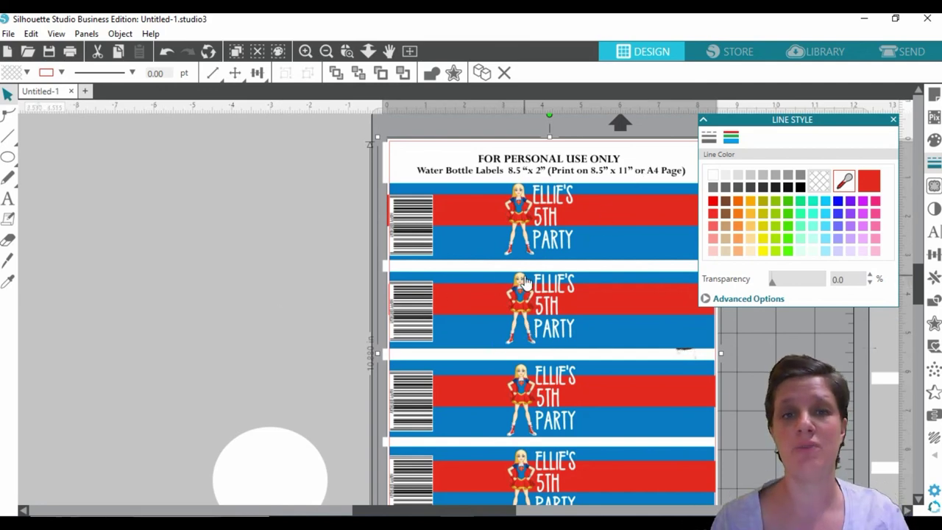
{"action": "scroll", "coordinate": [508, 287], "scroll_direction": "down", "scroll_amount": 4}
{"action": "scroll", "coordinate": [524, 282], "scroll_direction": "up", "scroll_amount": 4}
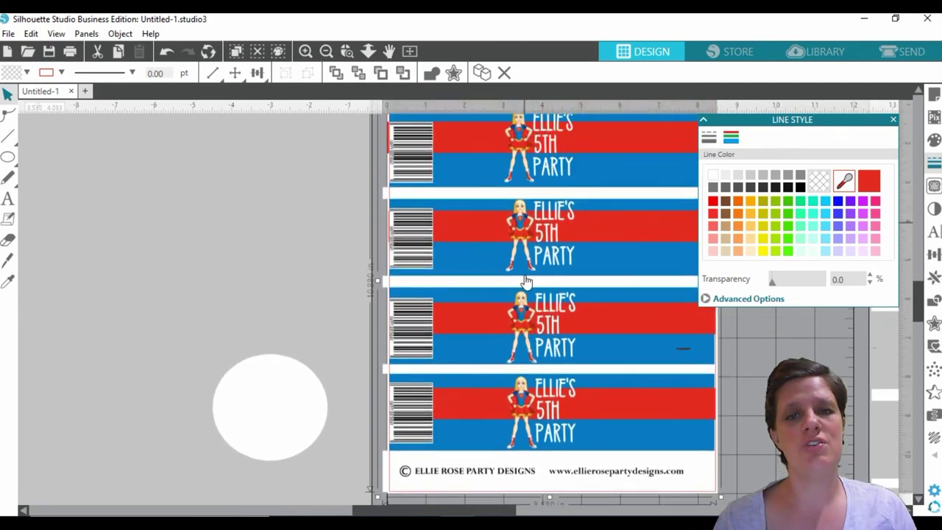